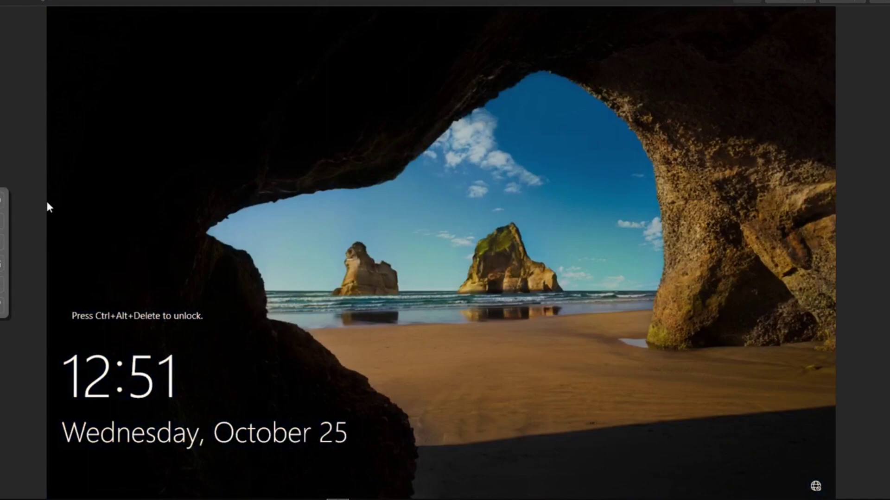
# Sign in to Windows Server as the domain Administrator with the administrator password
pyautogui.hotkey('ctrl', 'alt', 'Delete')
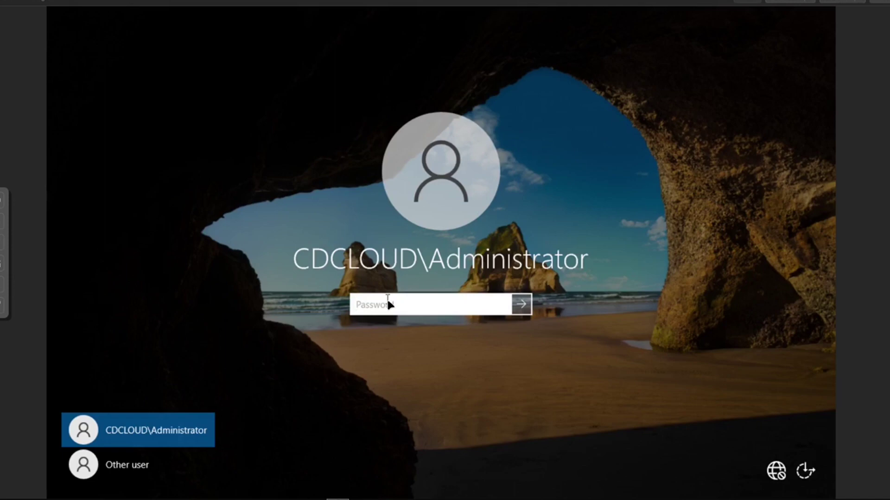
pyautogui.write('**********')
pyautogui.press('Return')
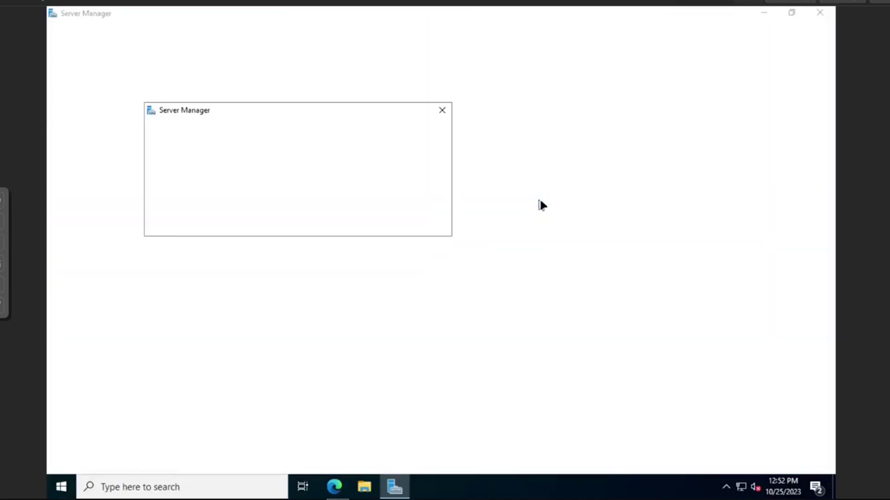
# Dismiss the Windows Admin Center prompt and bring up Server Manager's Tools menu
pyautogui.click(442, 111)
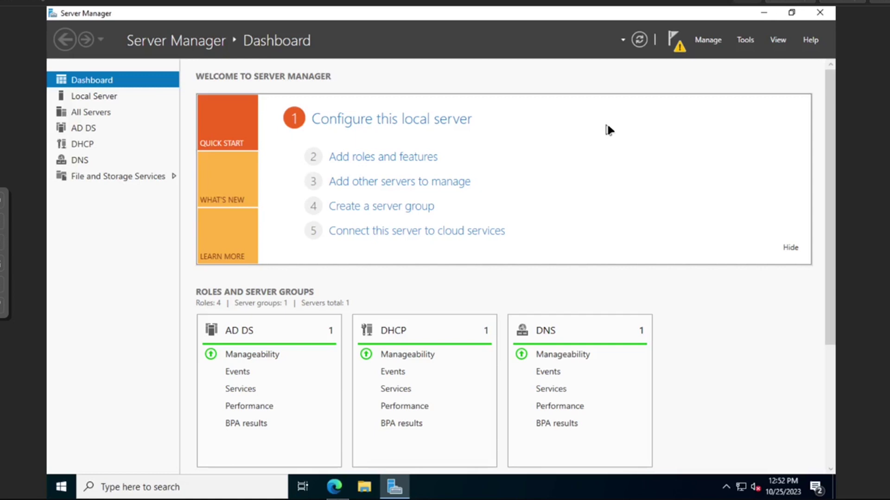
pyautogui.click(715, 41)
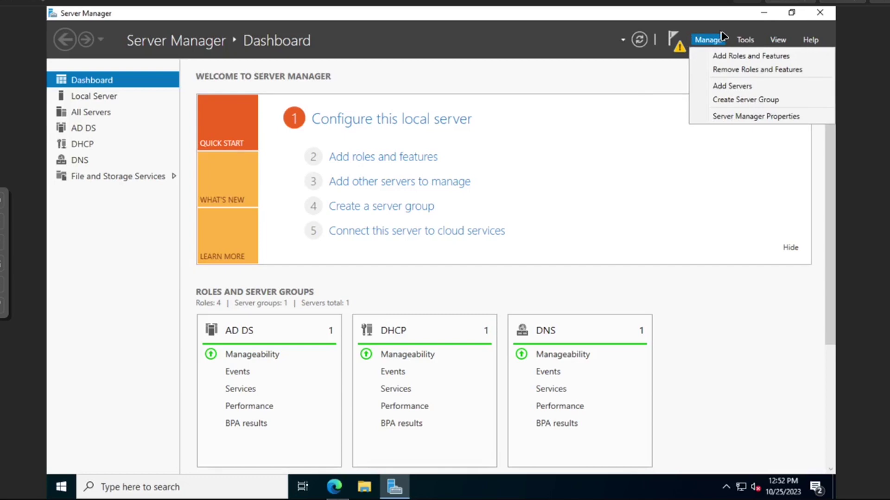
pyautogui.click(661, 76)
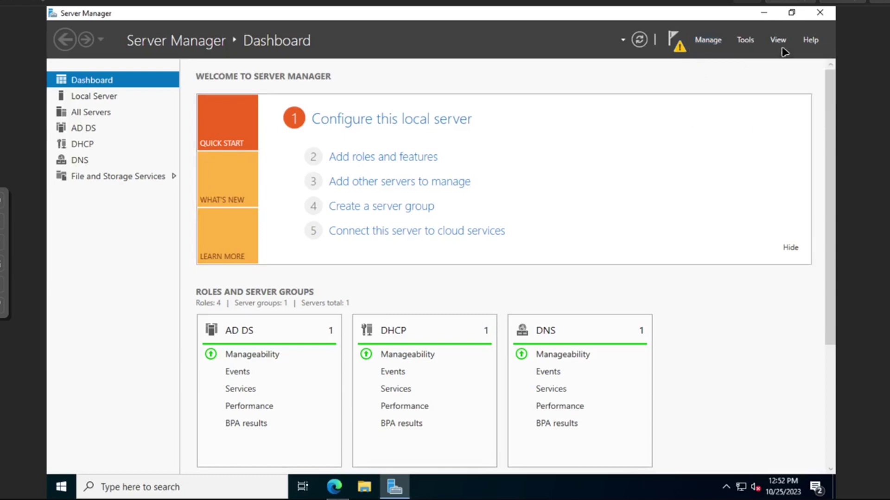
pyautogui.click(745, 41)
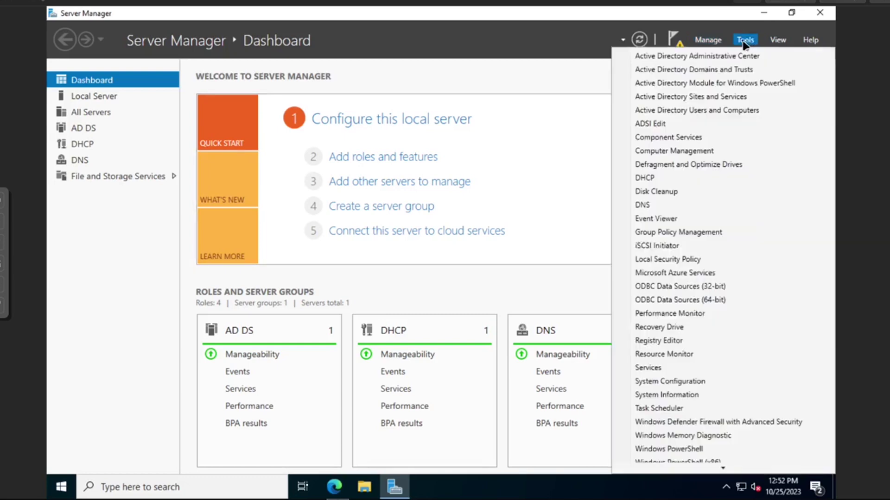
# Launch Active Directory Users and Computers and expand the cdcloud.local domain
pyautogui.click(705, 111)
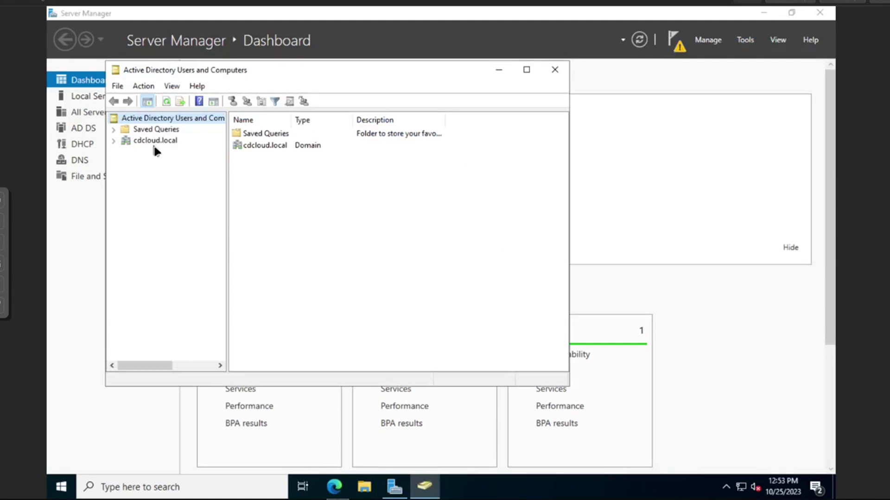
pyautogui.click(114, 141)
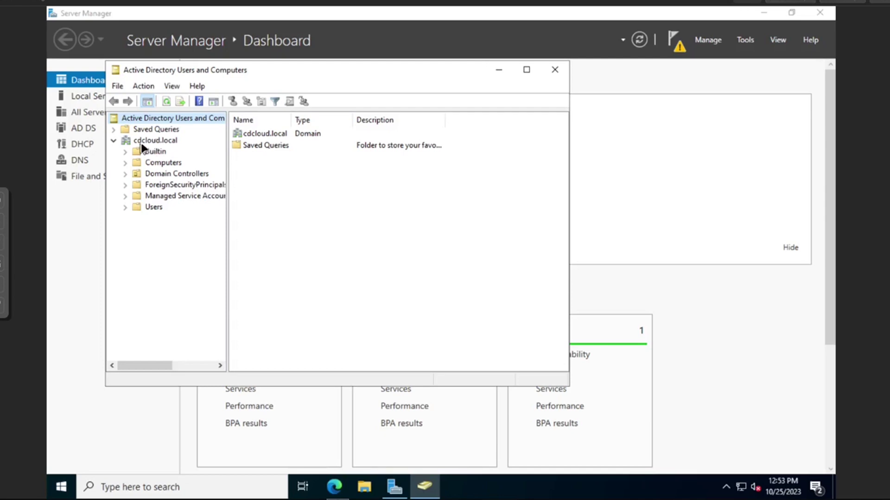
# Create an organizational unit under cdcloud.local, renaming it from the duplicate 'Users' to 'Corp'
pyautogui.rightClick(142, 142)
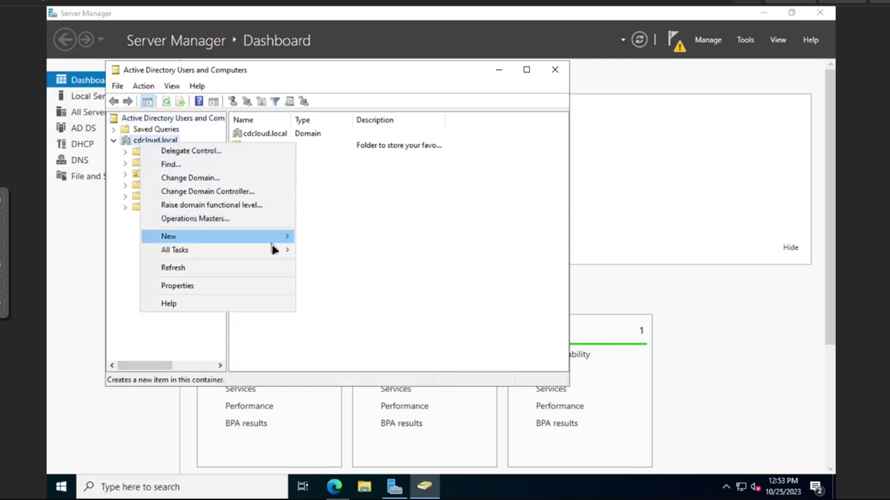
pyautogui.moveTo(280, 238)
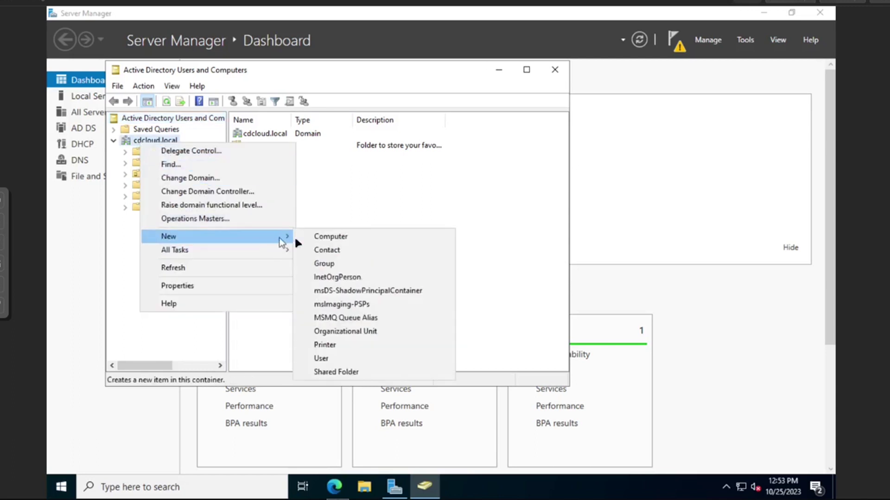
pyautogui.click(340, 333)
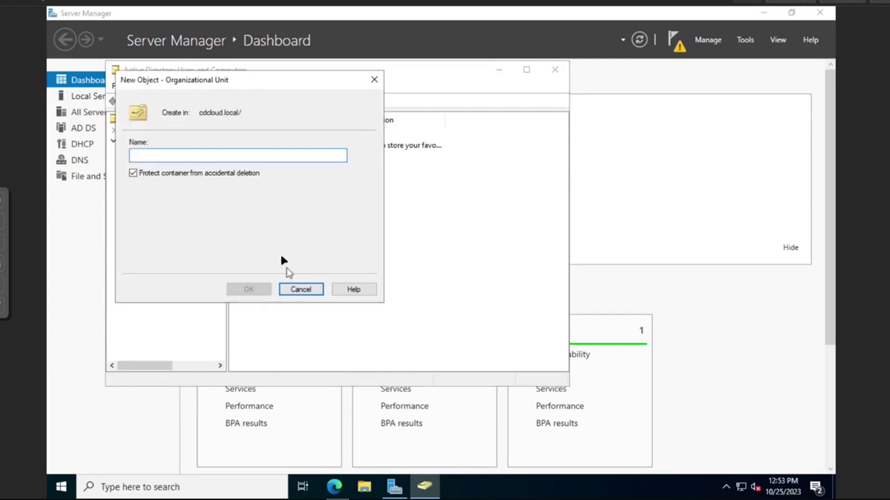
pyautogui.write('Users')
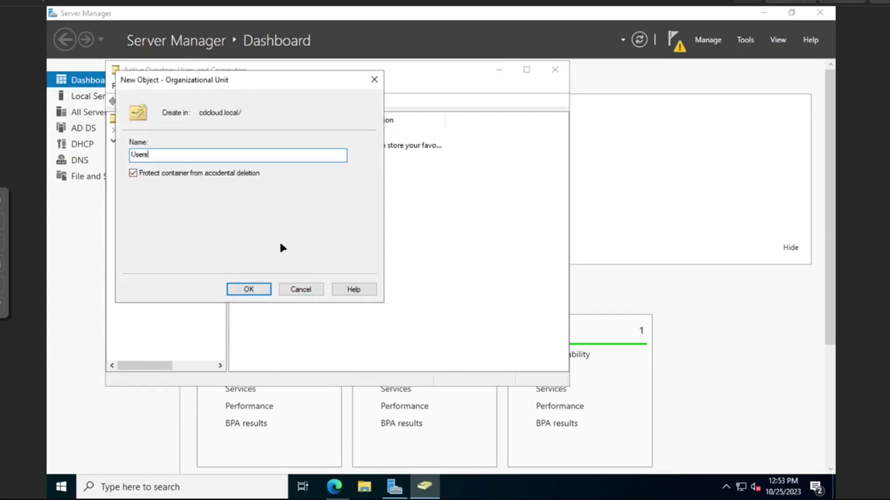
pyautogui.click(268, 290)
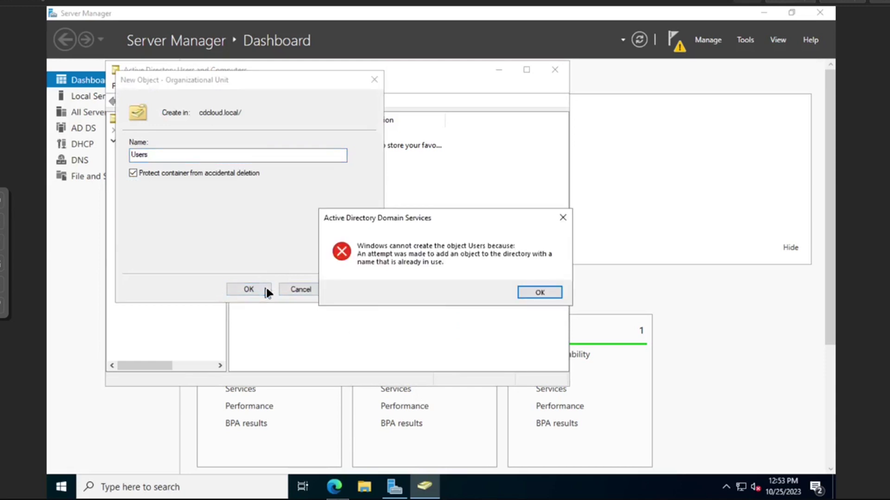
pyautogui.click(536, 295)
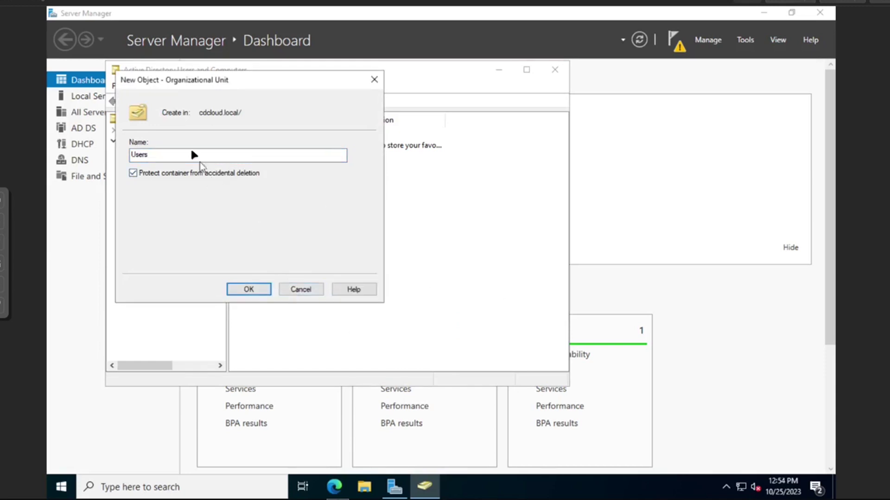
pyautogui.moveTo(184, 156); pyautogui.dragTo(103, 153)
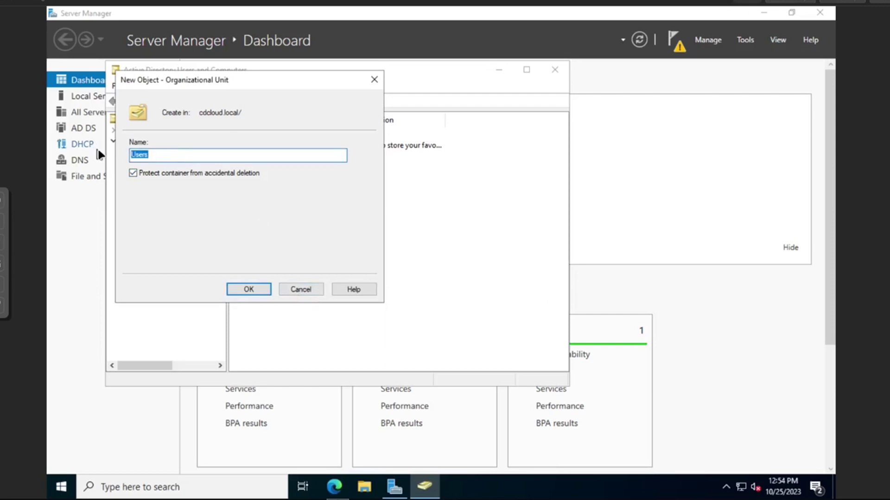
pyautogui.write('Corp')
pyautogui.press('Return')
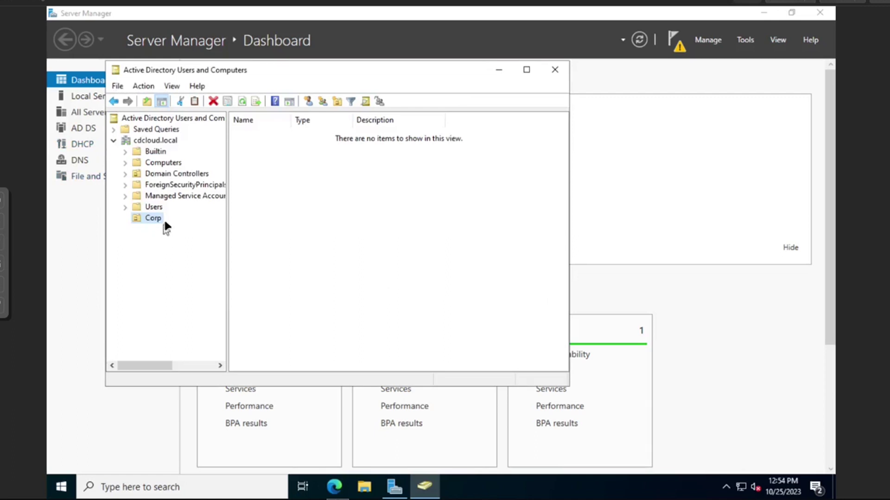
# Create Users and Computers organizational units inside Corp
pyautogui.rightClick(157, 217)
pyautogui.moveTo(182, 269)
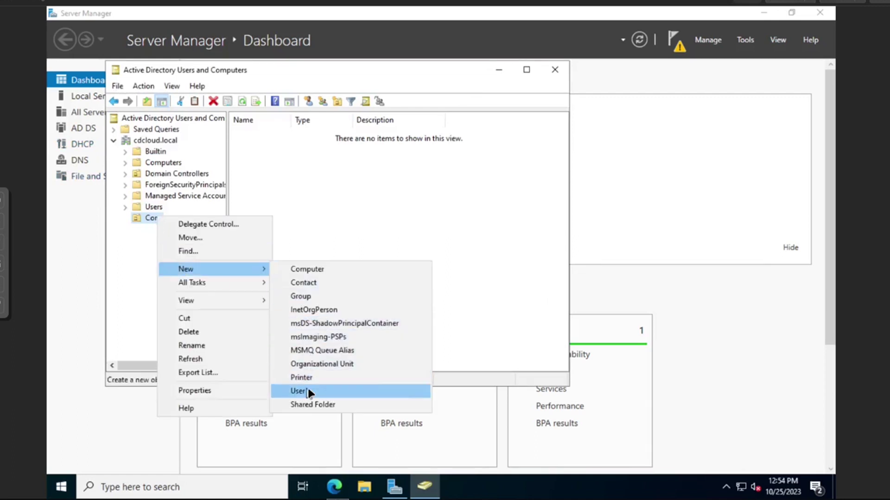
pyautogui.click(323, 366)
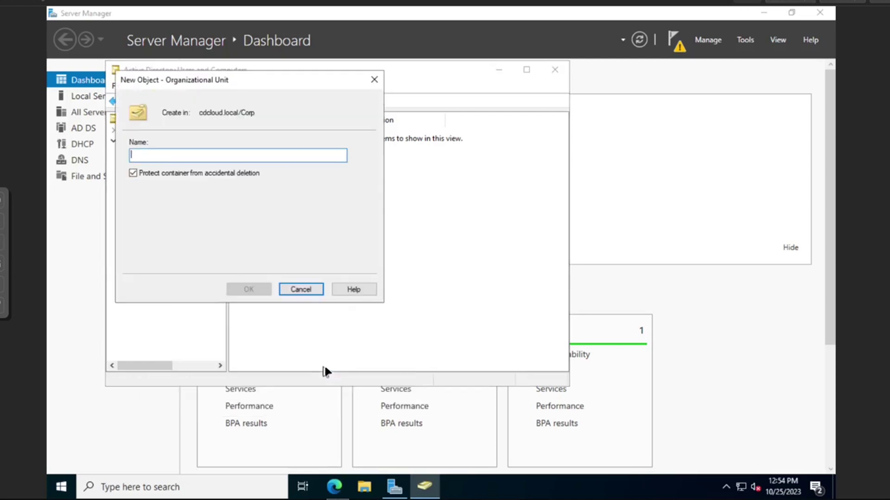
pyautogui.write('Users')
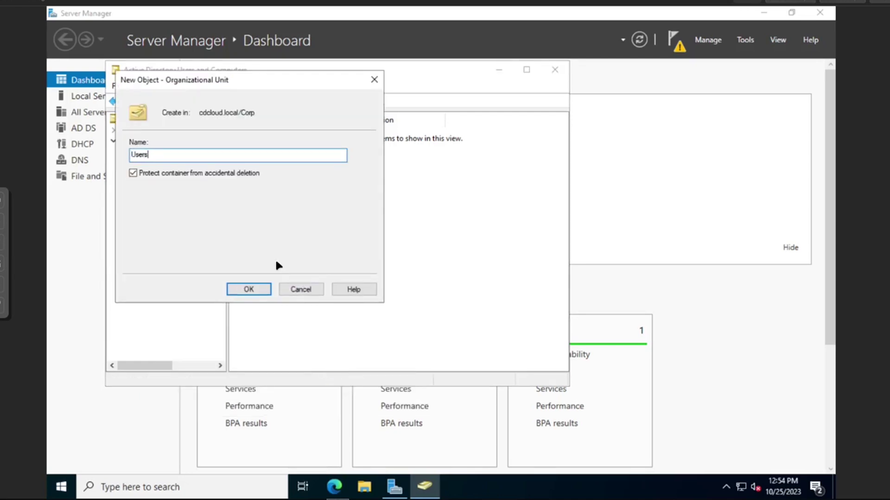
pyautogui.press('Return')
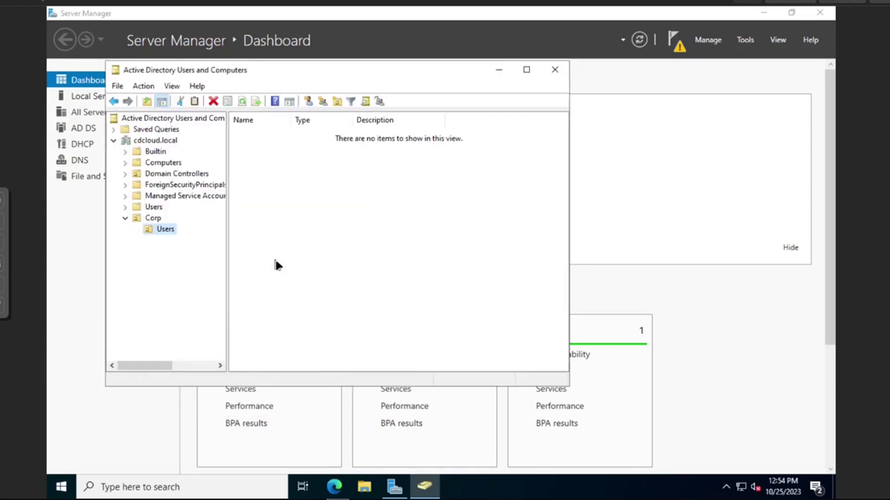
pyautogui.rightClick(147, 230)
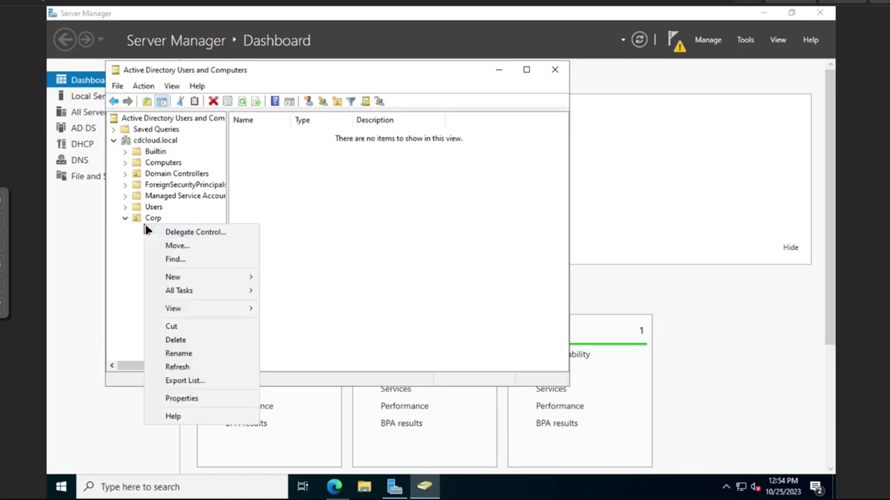
pyautogui.rightClick(149, 219)
pyautogui.moveTo(185, 274)
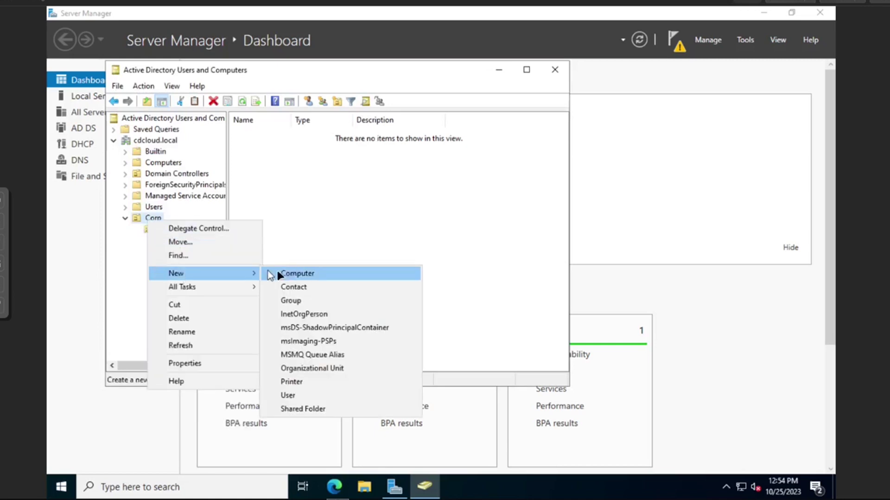
pyautogui.click(300, 368)
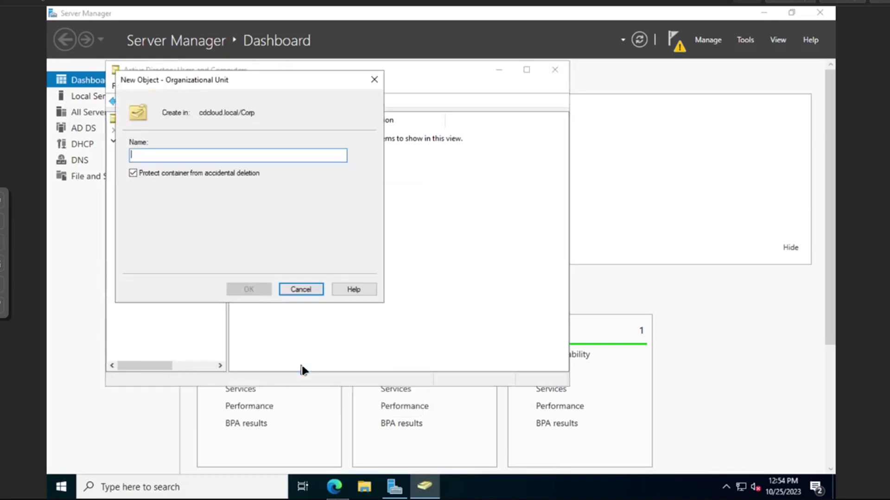
pyautogui.write('Computers')
pyautogui.press('Return')
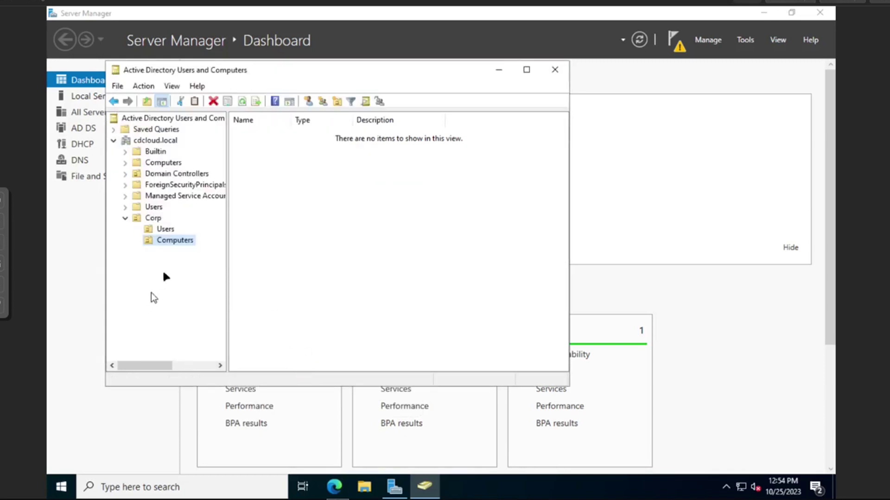
# Add an Admin organizational unit inside Corp\Users
pyautogui.rightClick(168, 230)
pyautogui.moveTo(199, 280)
pyautogui.click(332, 377)
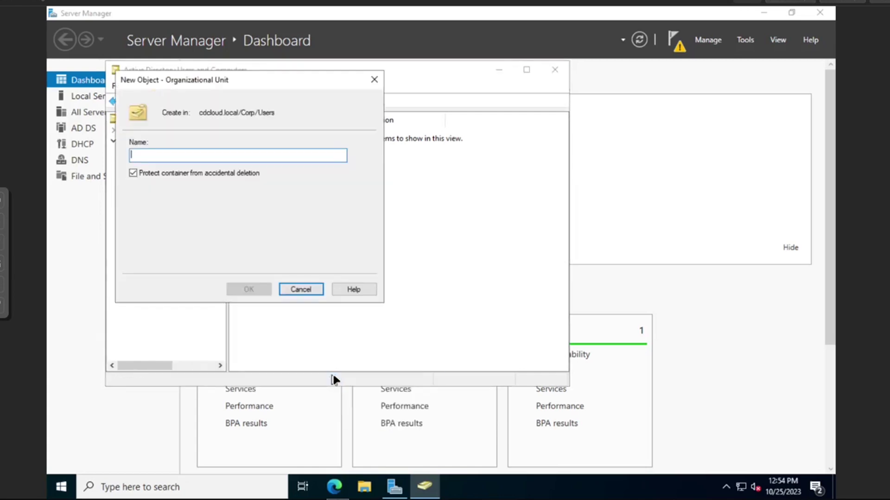
pyautogui.write('Admin')
pyautogui.press('Return')
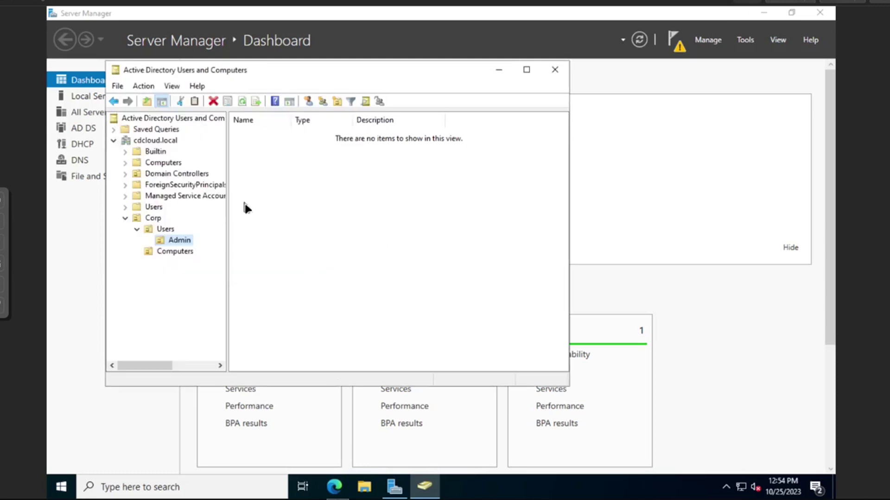
# Add a Production organizational unit under Corp\Users
pyautogui.rightClick(158, 228)
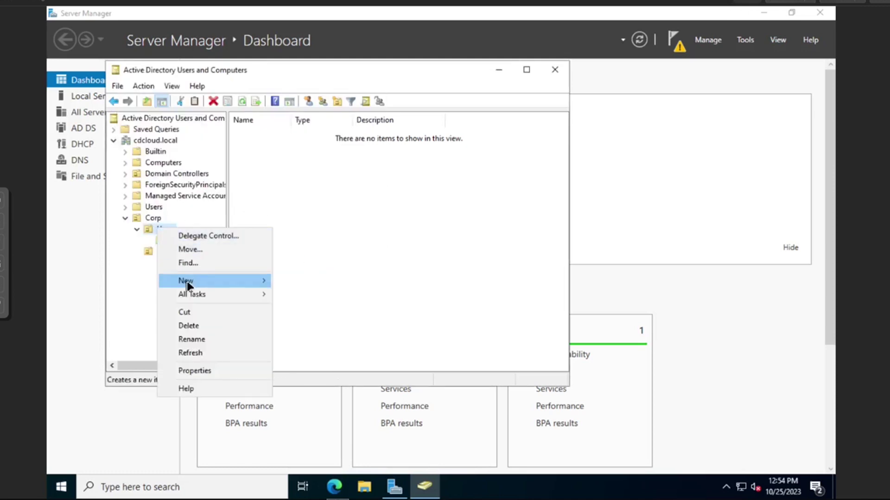
pyautogui.moveTo(185, 281)
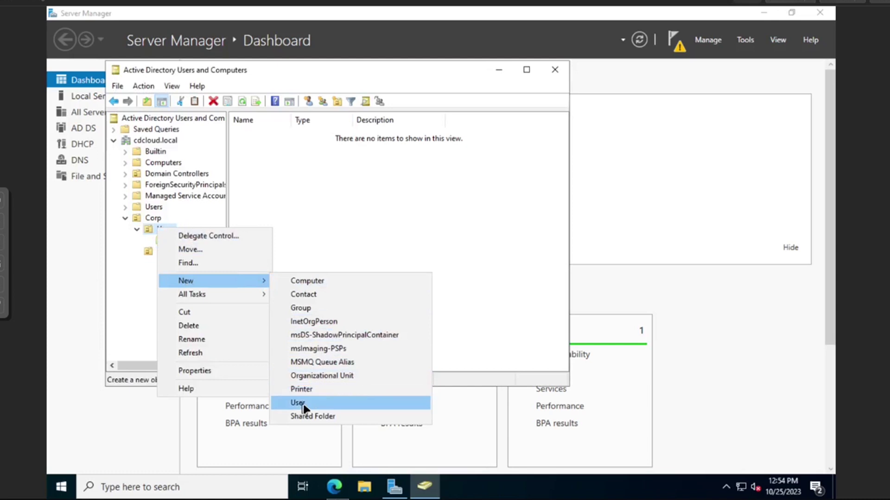
pyautogui.click(320, 374)
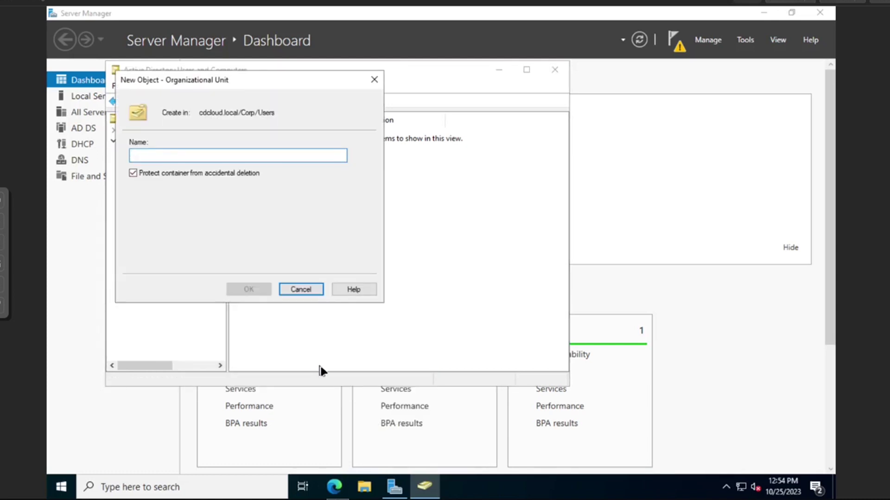
pyautogui.write('Production')
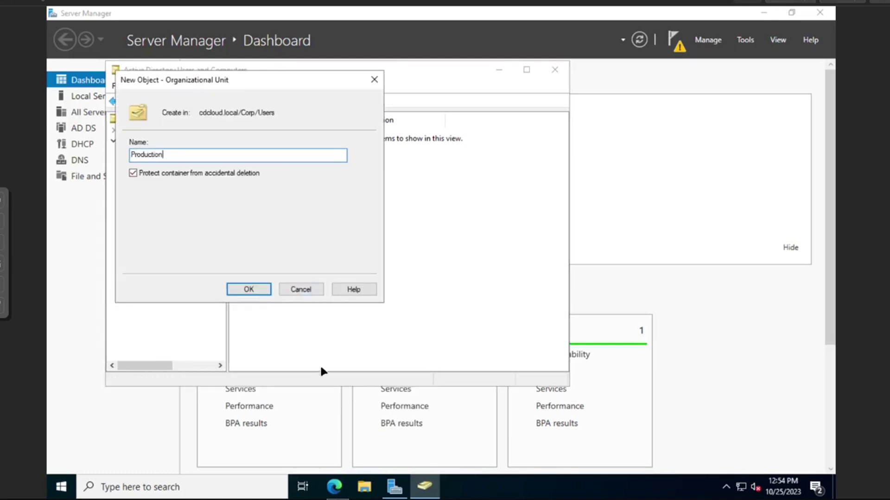
pyautogui.press('Return')
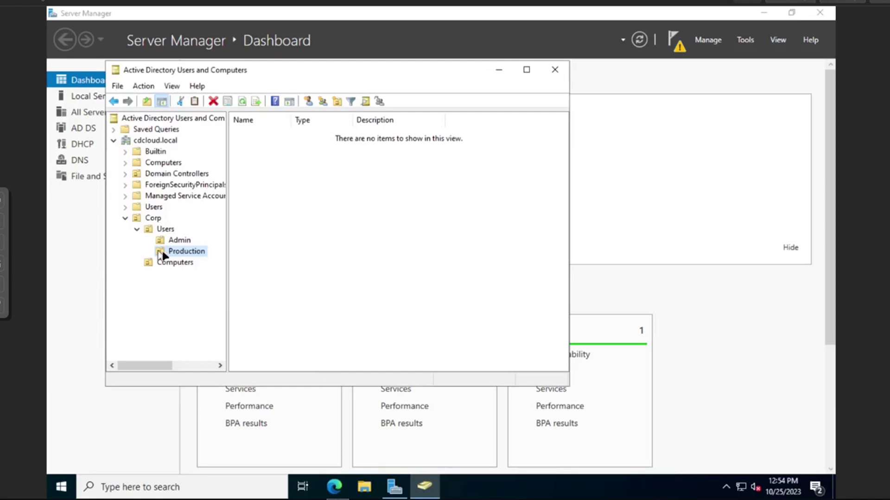
# Create Admin and Production organizational units under Corp\Computers
pyautogui.rightClick(174, 264)
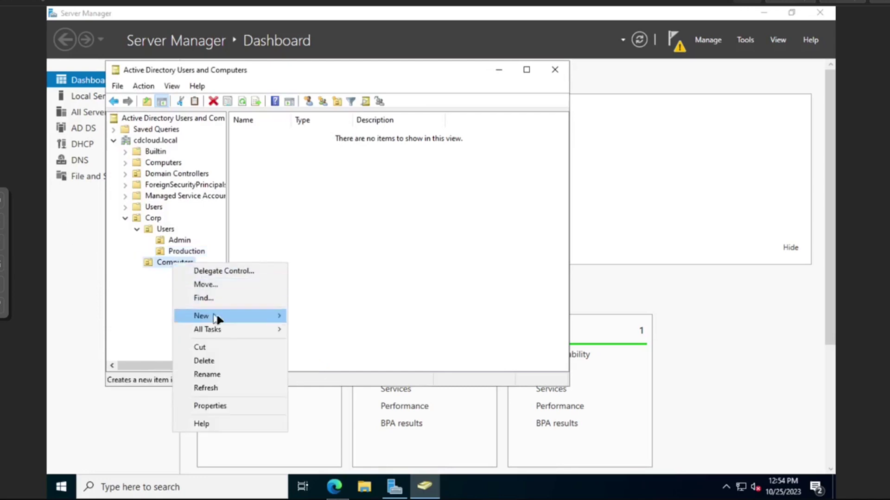
pyautogui.moveTo(218, 320)
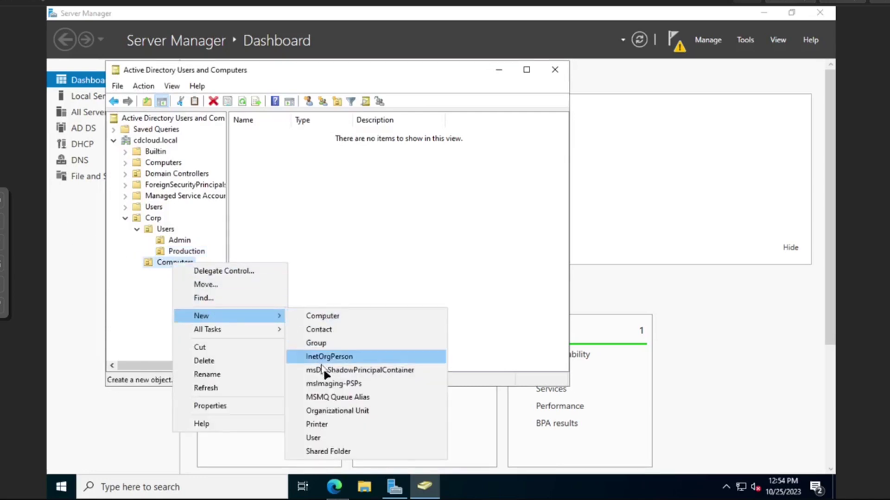
pyautogui.click(331, 412)
pyautogui.write('Admin')
pyautogui.press('Return')
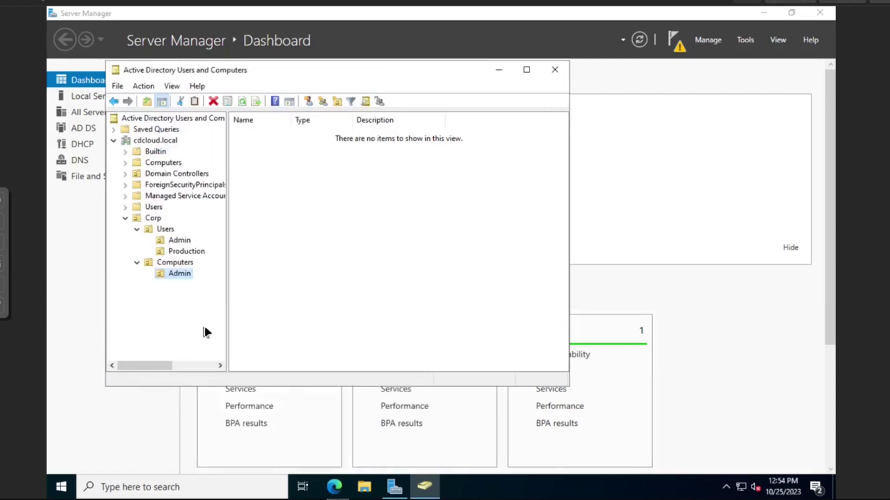
pyautogui.rightClick(181, 266)
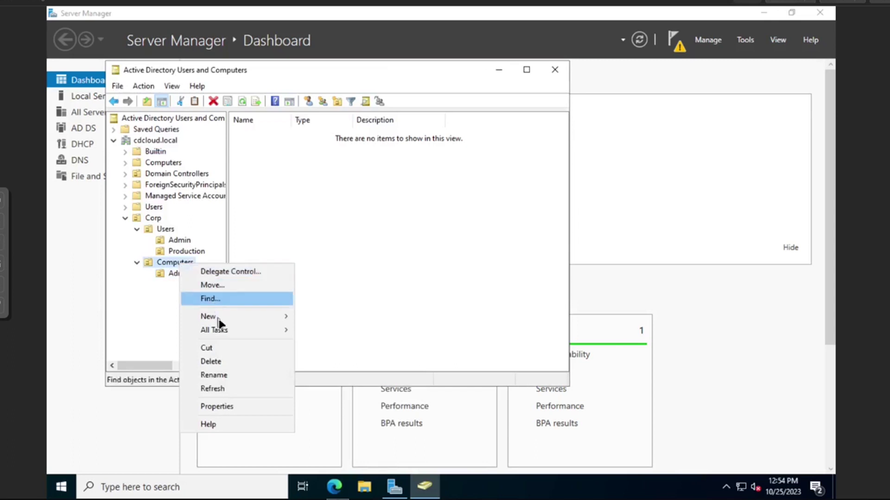
pyautogui.moveTo(253, 330)
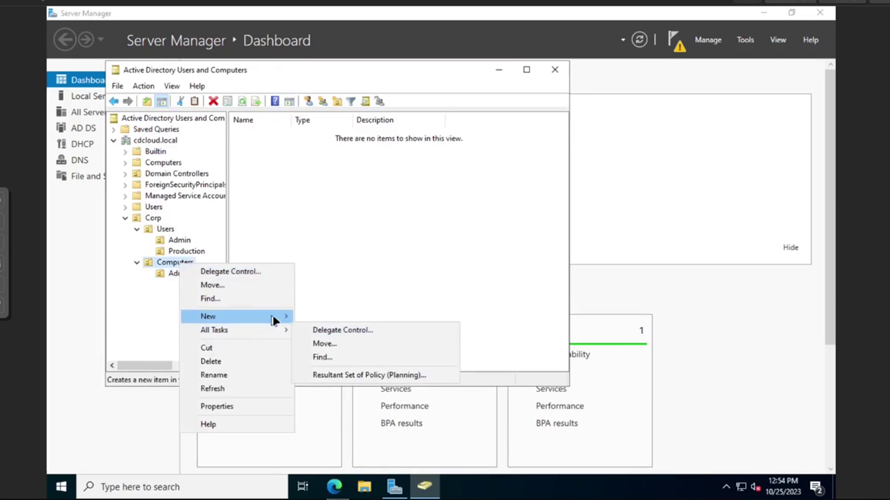
pyautogui.moveTo(273, 318)
pyautogui.click(343, 412)
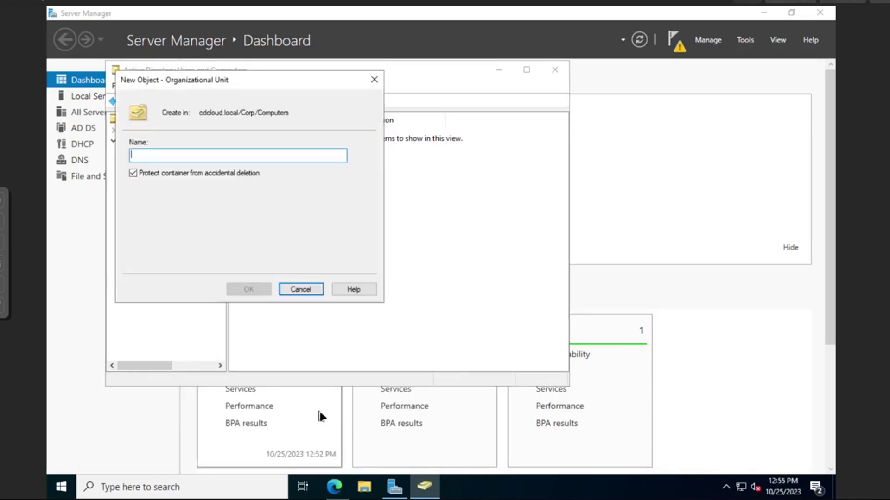
pyautogui.write('Production')
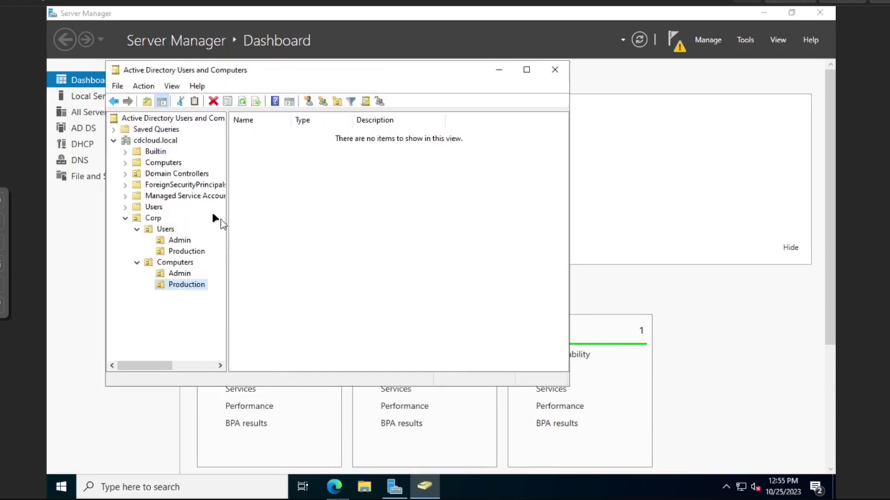
# Start a new user in Corp\Users\Admin with name and logon name 'thecd'
pyautogui.click(184, 242)
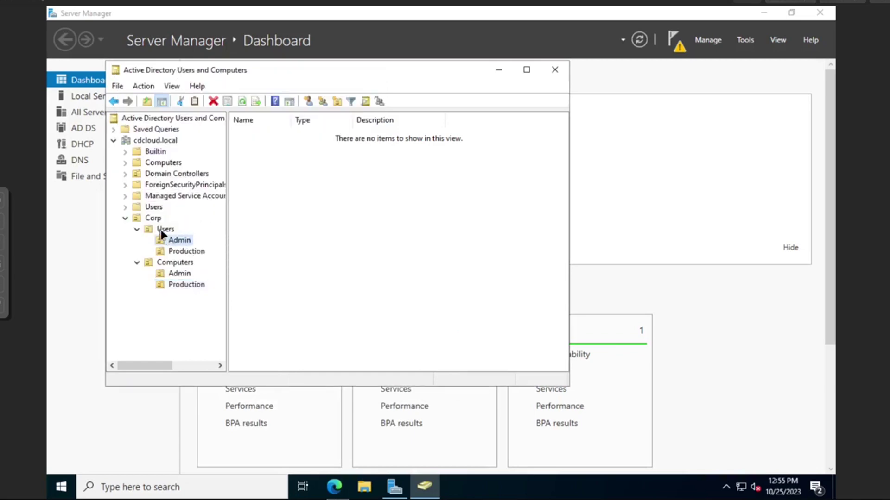
pyautogui.rightClick(279, 214)
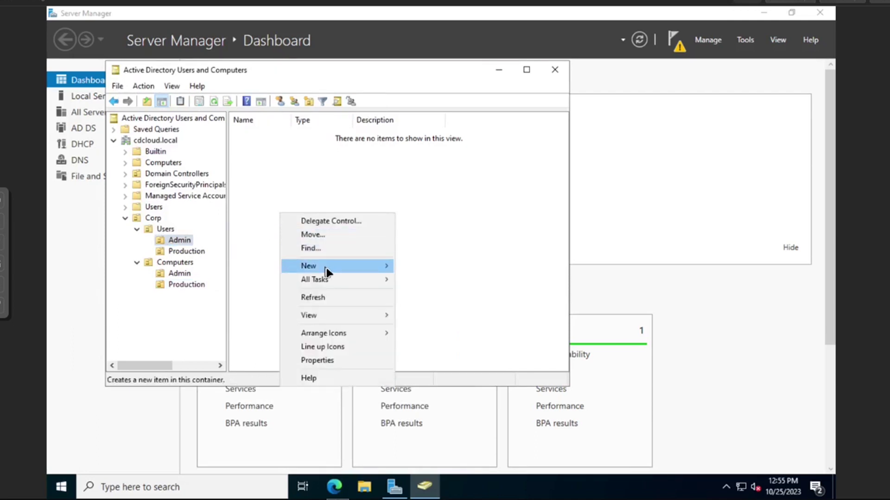
pyautogui.moveTo(324, 266)
pyautogui.click(419, 388)
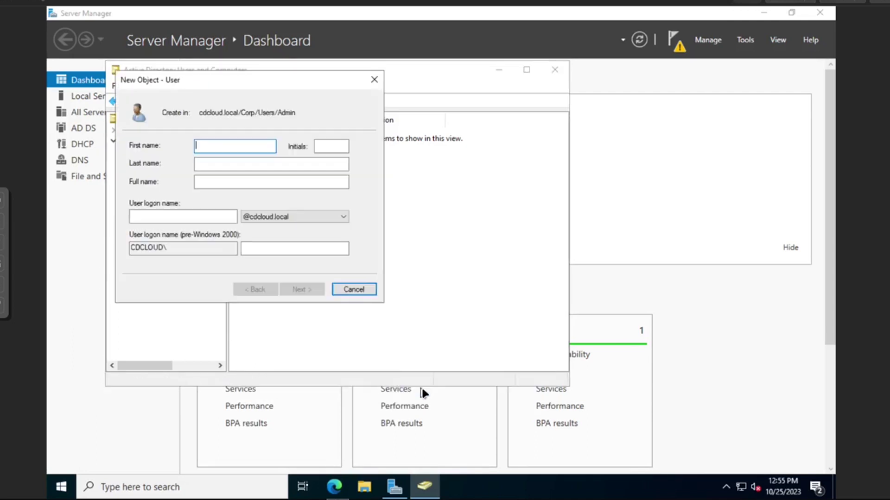
pyautogui.write('thecd')
pyautogui.press('Tab')
pyautogui.press('Tab')
pyautogui.press('Tab')
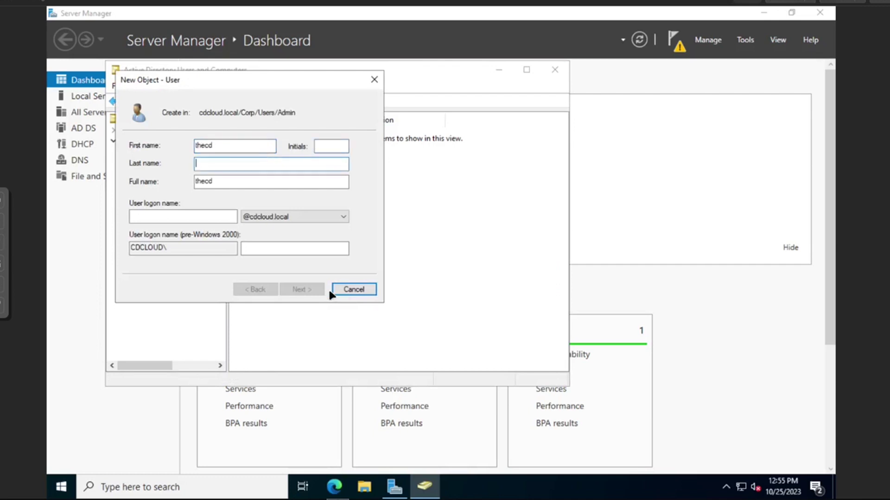
pyautogui.write('thecd')
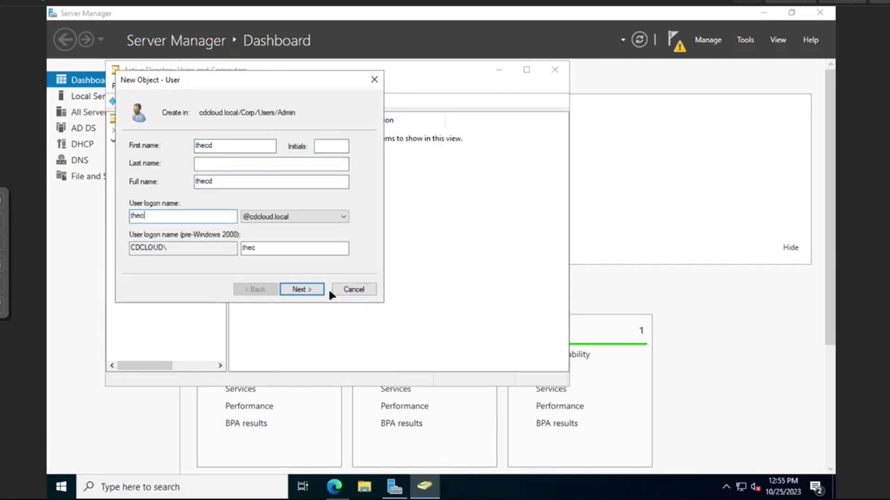
pyautogui.click(319, 289)
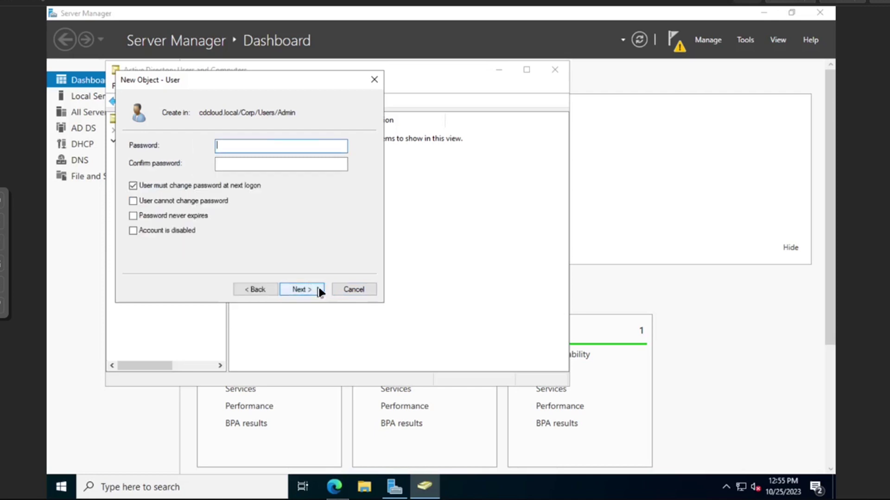
# Set thecd's password, clear 'must change password at next logon', and finish creating the user
pyautogui.write('••••••••••')
pyautogui.press('Tab')
pyautogui.write('••••••••••')
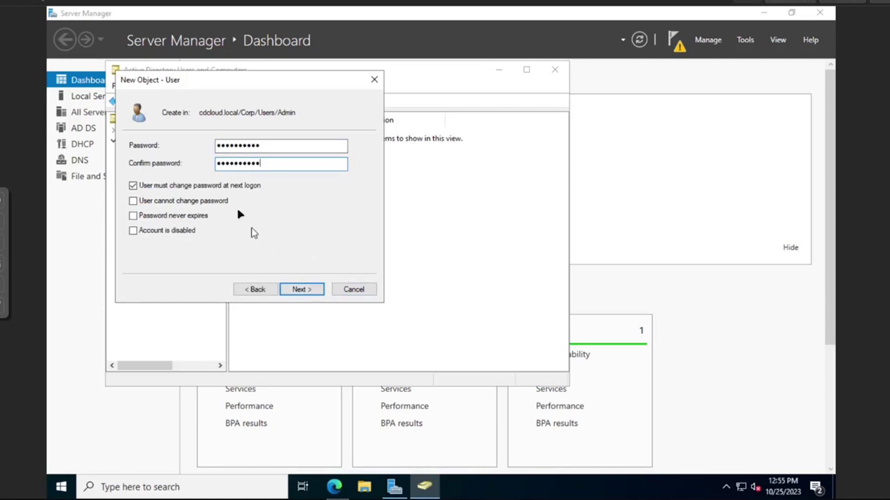
pyautogui.click(221, 188)
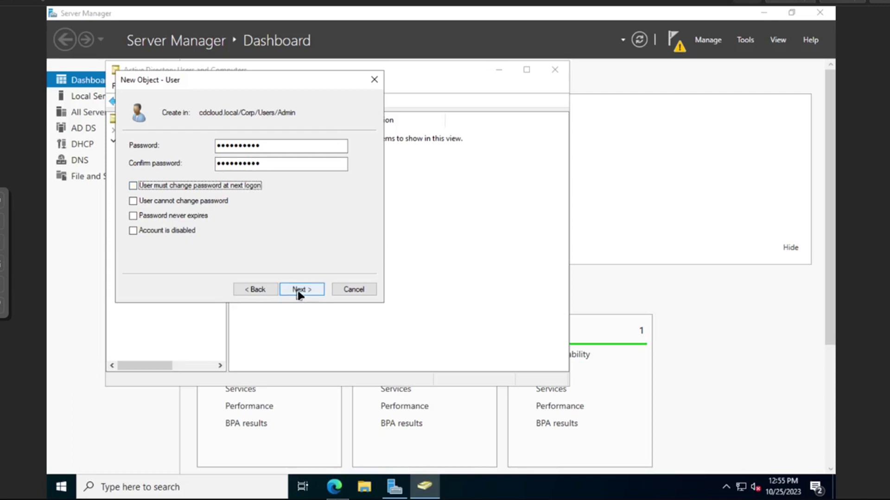
pyautogui.click(314, 294)
pyautogui.click(314, 293)
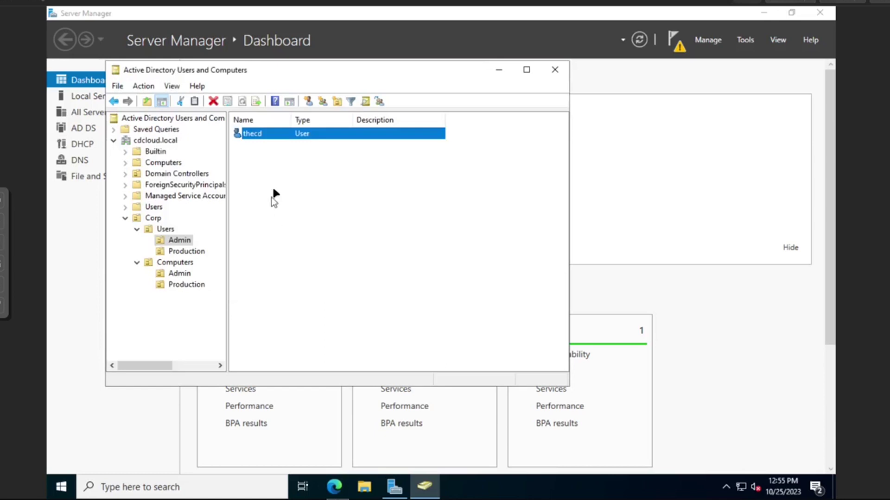
# Add thecd to the Domain Admins group through its Member Of properties
pyautogui.rightClick(265, 135)
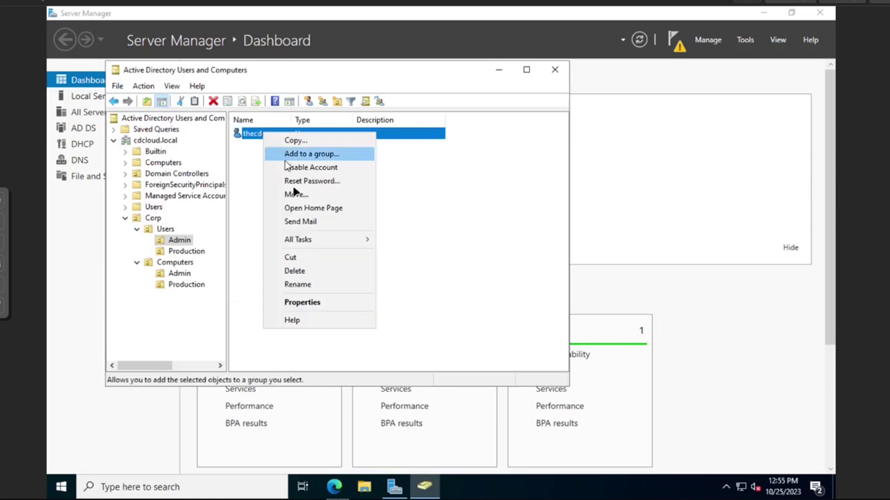
pyautogui.click(309, 302)
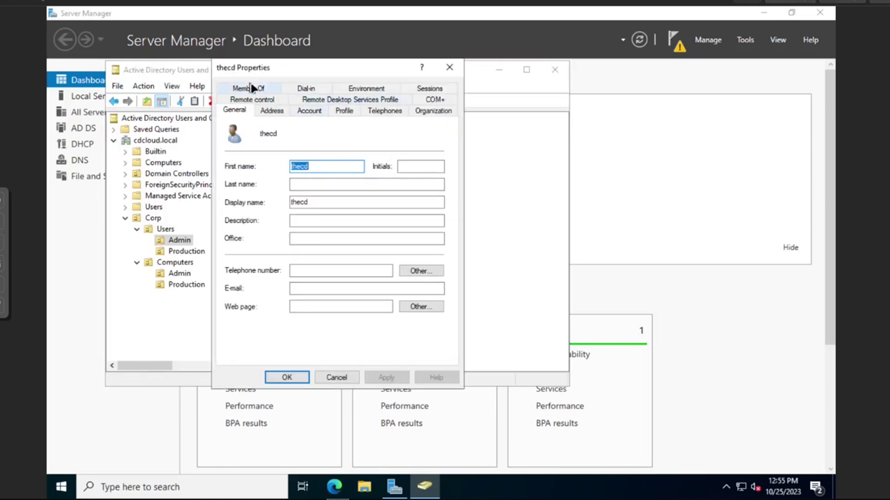
pyautogui.click(272, 88)
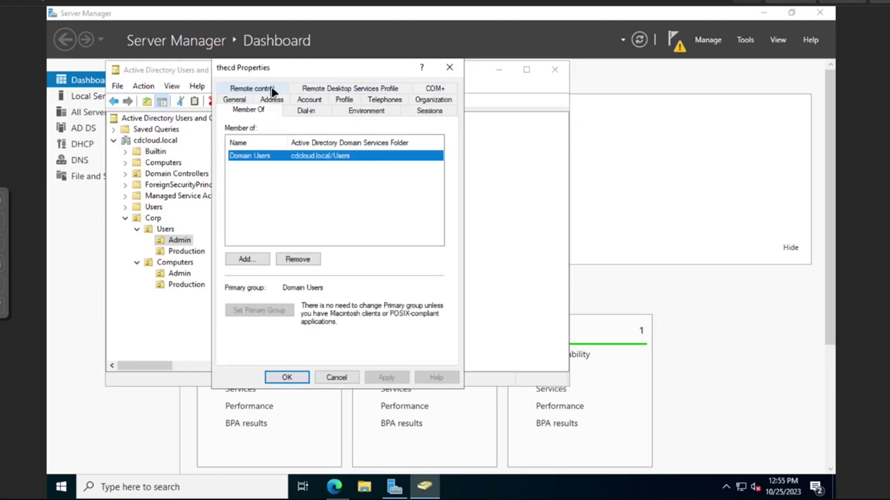
pyautogui.click(262, 261)
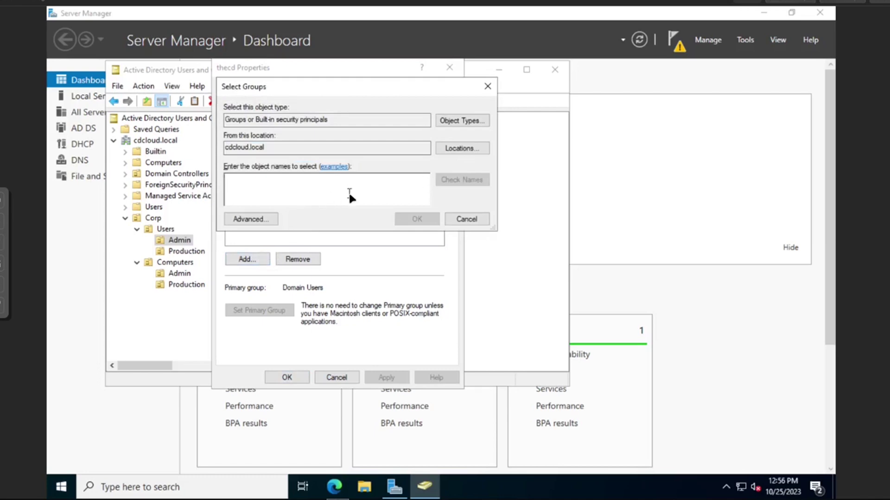
pyautogui.write('domain')
pyautogui.press('Return')
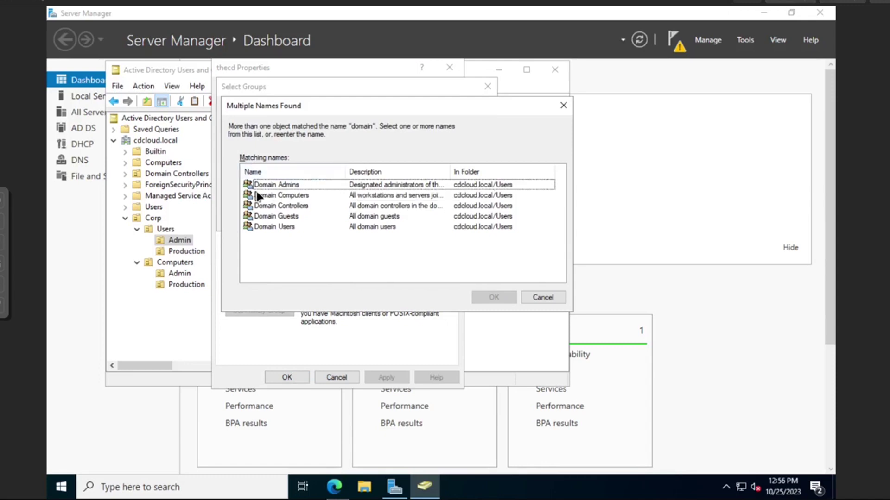
pyautogui.click(278, 184)
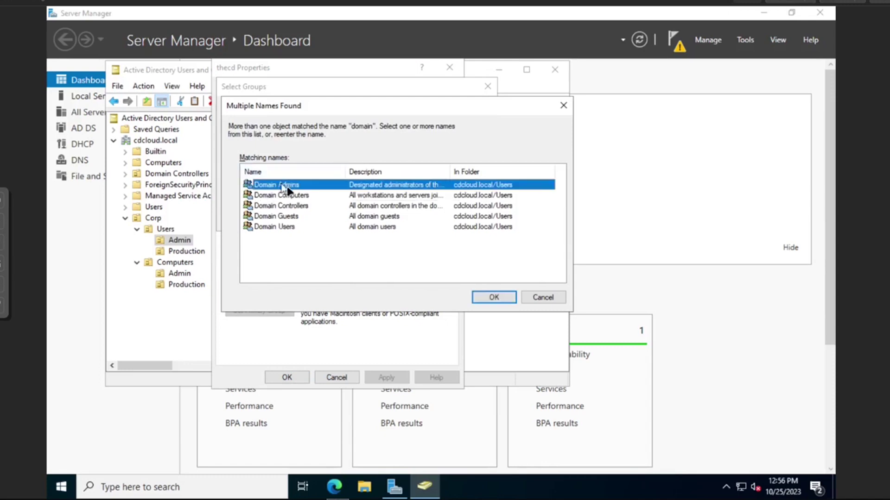
pyautogui.click(494, 298)
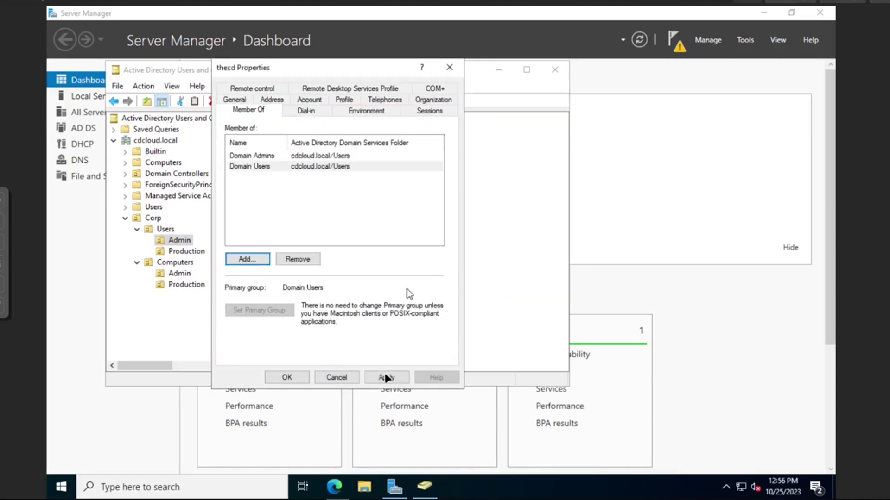
pyautogui.click(386, 378)
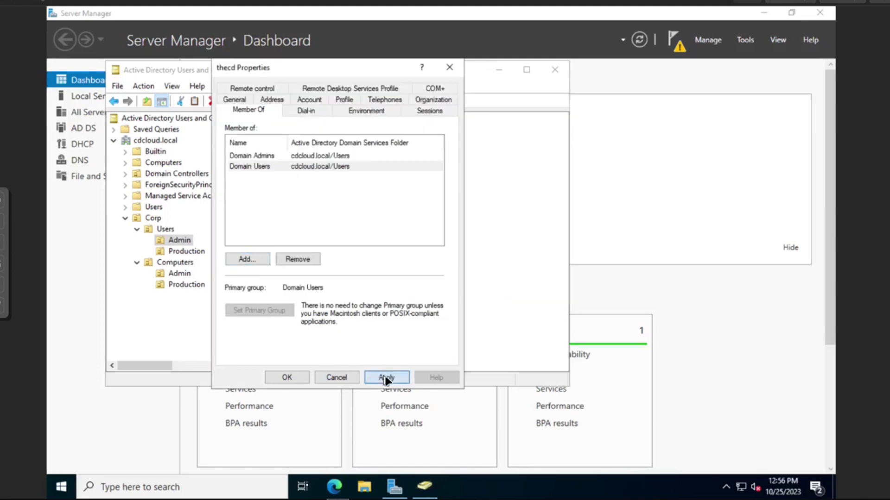
pyautogui.click(288, 377)
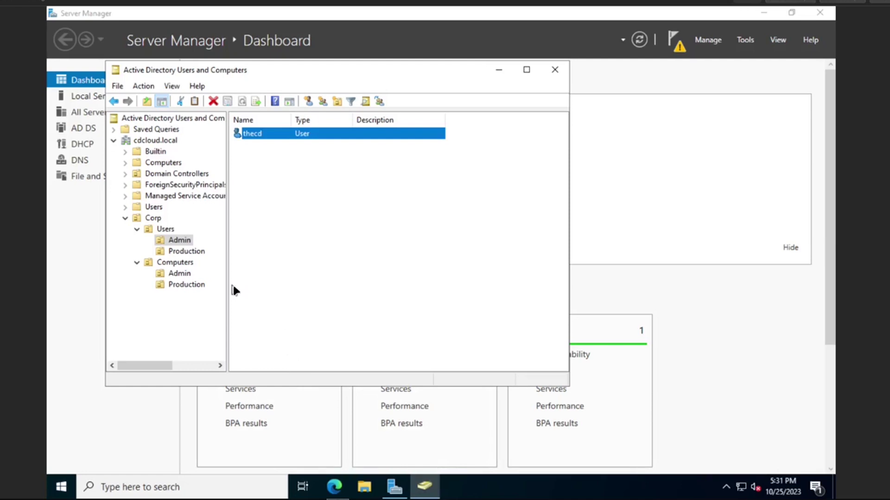
# Bring the Server Manager window in front of Active Directory Users and Computers
pyautogui.click(712, 74)
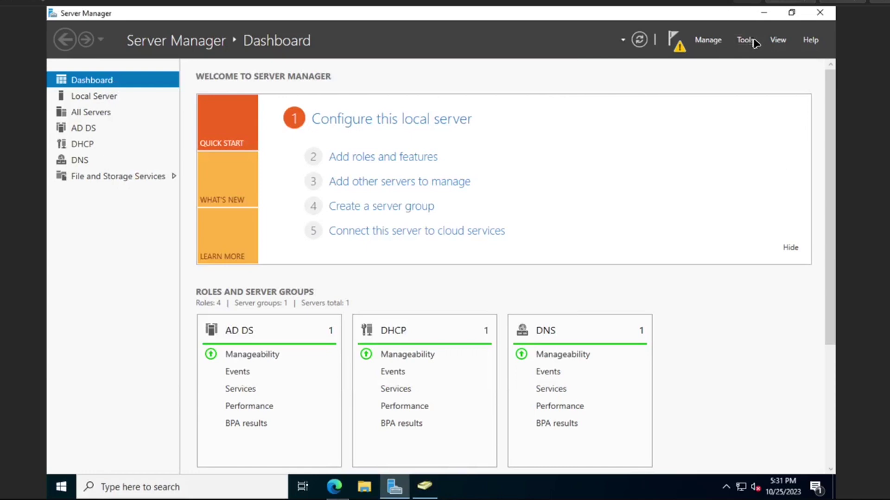
# Open the DHCP console to inspect dc01.cdcloud.local's IPv4 node, then close it
pyautogui.click(752, 42)
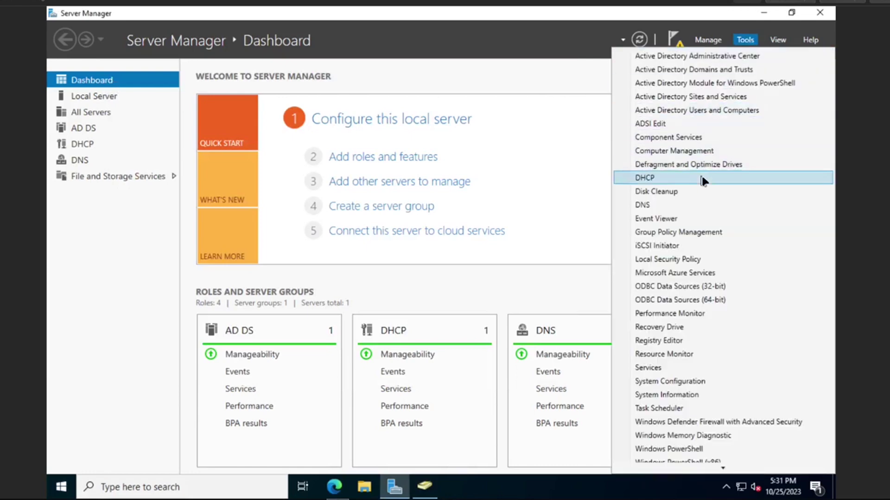
pyautogui.click(702, 180)
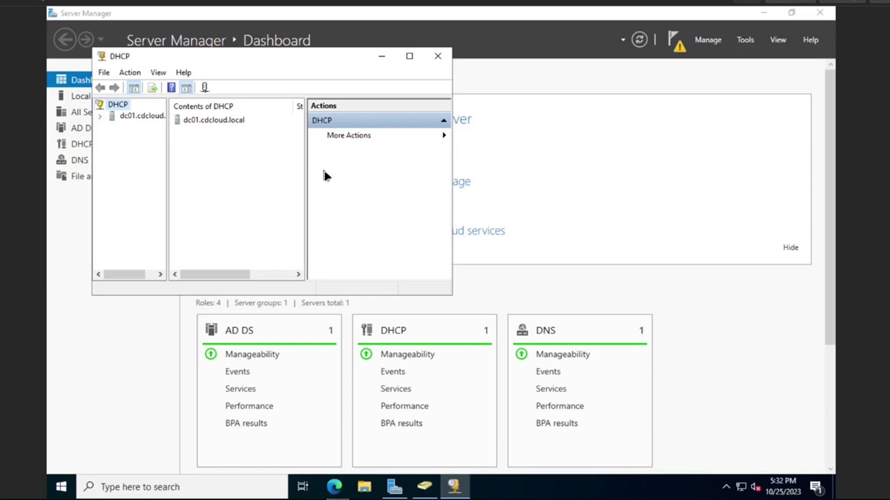
pyautogui.click(101, 117)
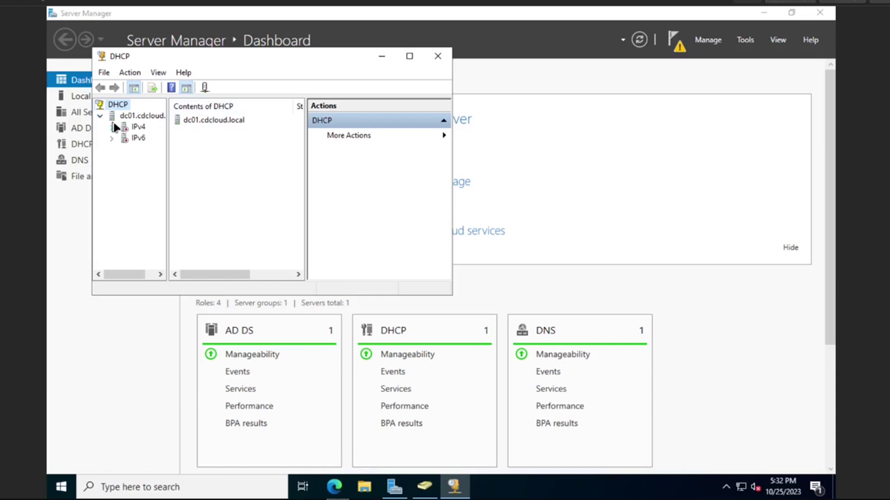
pyautogui.click(113, 127)
pyautogui.click(438, 56)
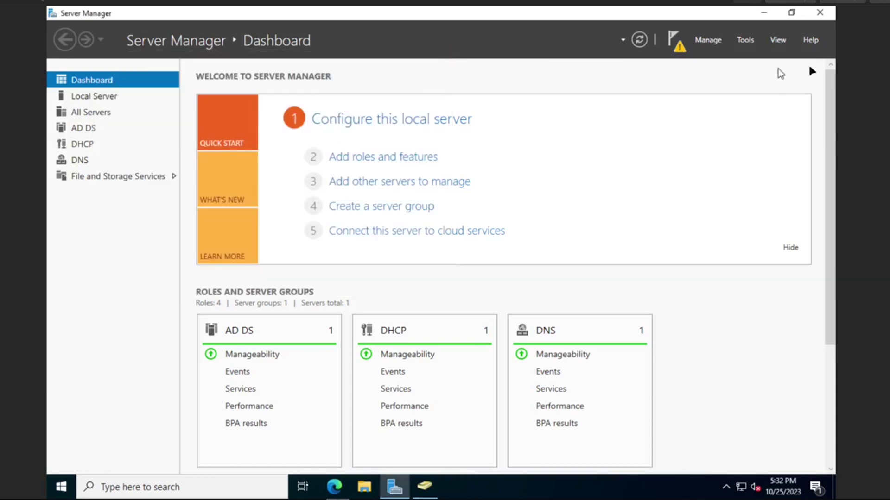
# Complete the DHCP post-install configuration, authorizing the server with administrator credentials
pyautogui.click(674, 40)
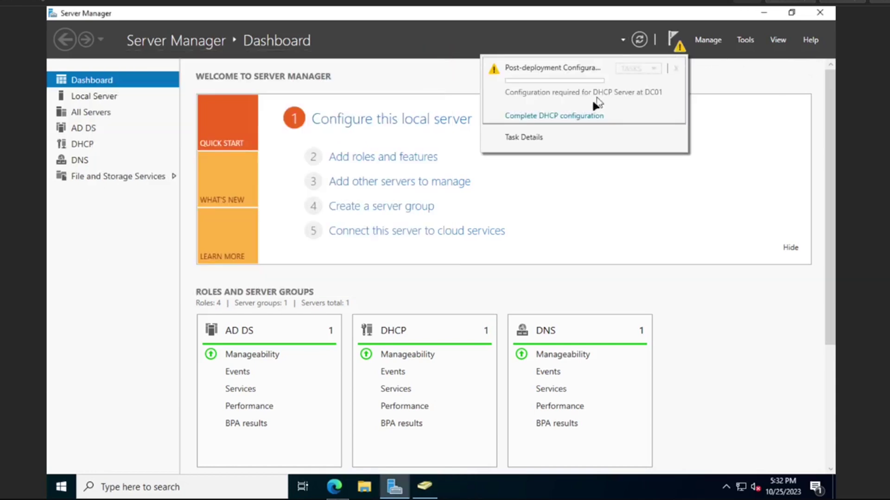
pyautogui.click(577, 116)
pyautogui.click(403, 371)
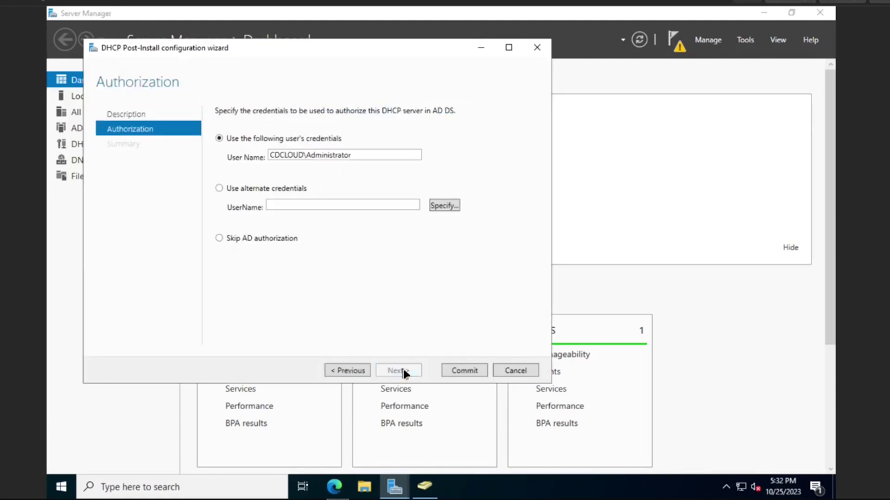
pyautogui.click(457, 370)
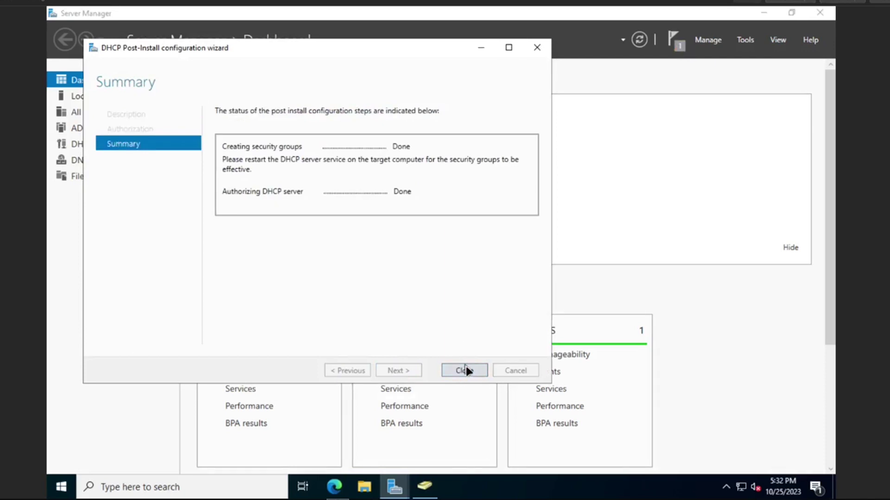
pyautogui.click(465, 370)
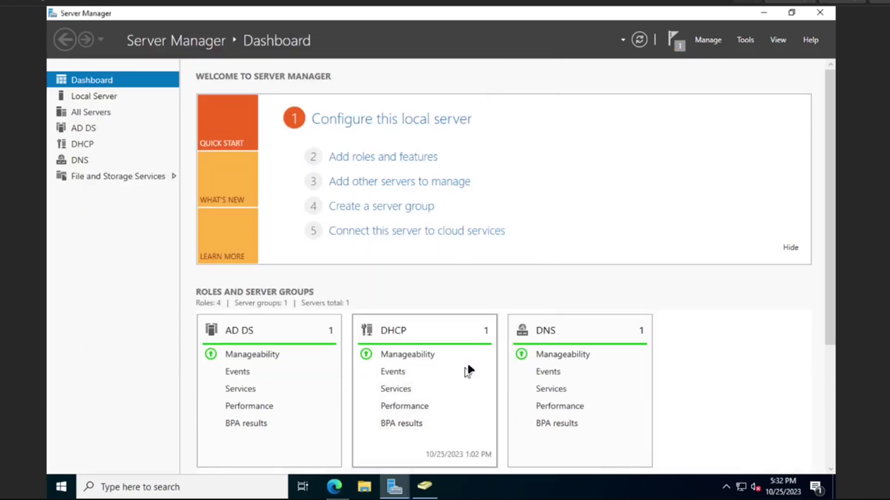
# Open the DHCP console, expand dc01.cdcloud.local and IPv4, and maximize and widen the tree
pyautogui.click(745, 40)
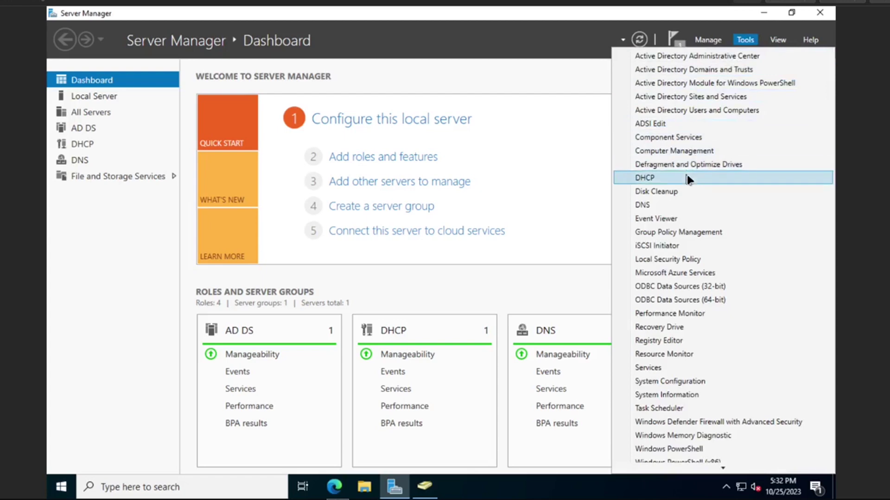
pyautogui.click(687, 179)
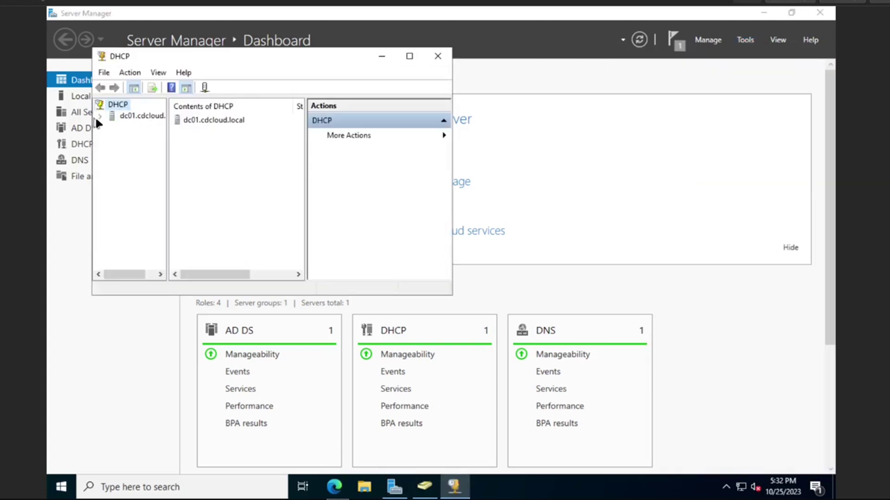
pyautogui.click(99, 116)
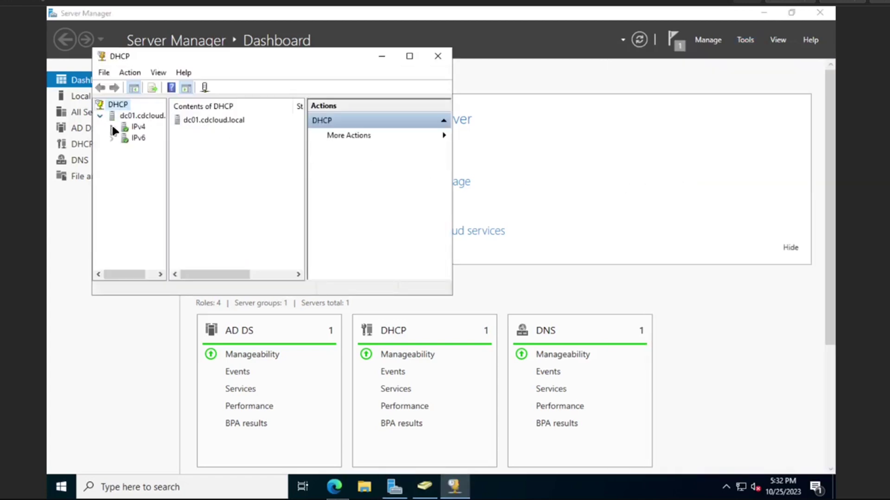
pyautogui.click(112, 127)
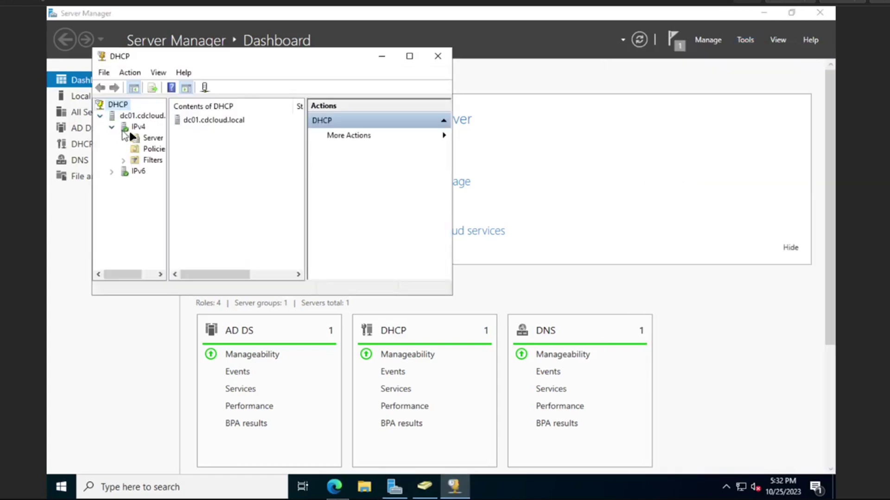
pyautogui.click(409, 56)
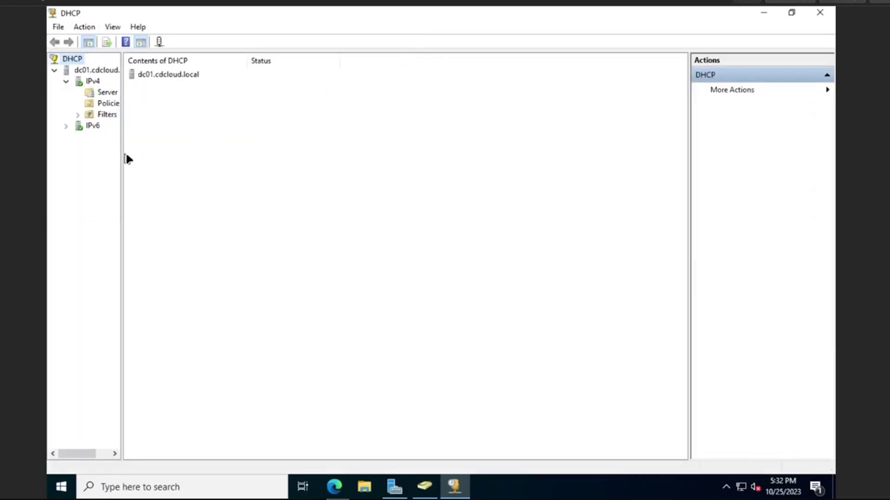
pyautogui.moveTo(124, 154); pyautogui.dragTo(197, 155)
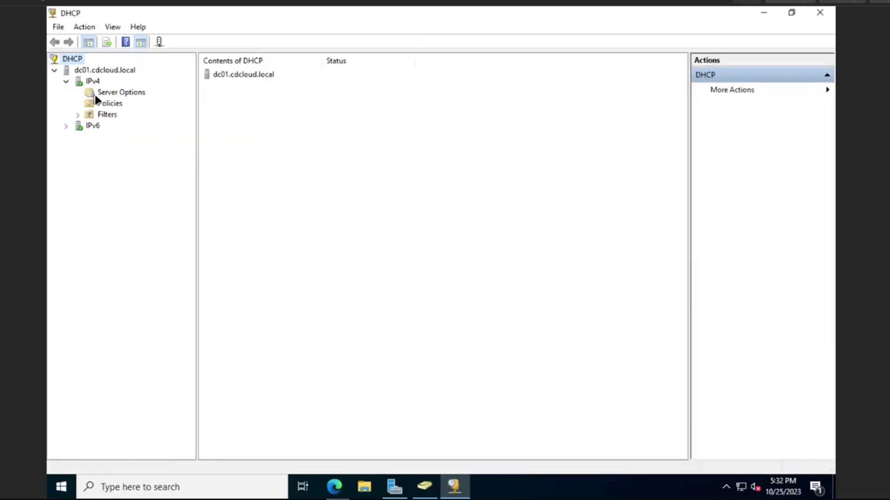
# Start a new IPv4 scope named Production with range 192.168.9.100 to 192.168.9.150
pyautogui.click(93, 82)
pyautogui.rightClick(95, 82)
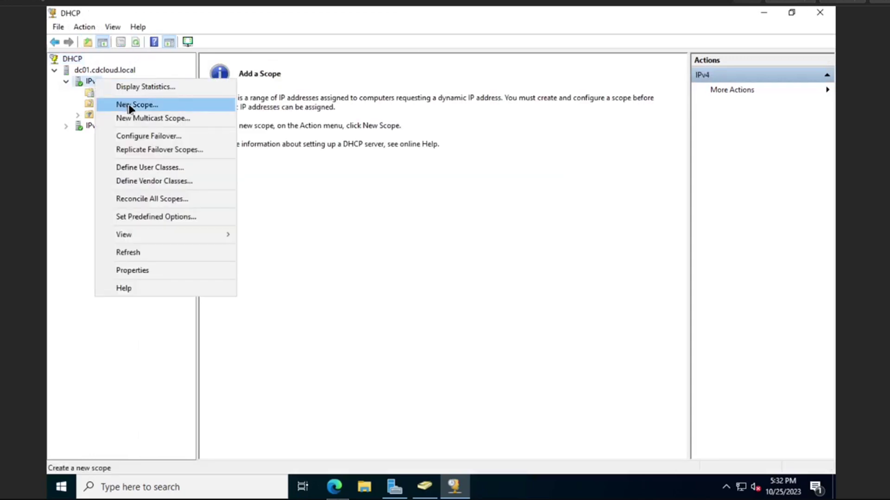
pyautogui.click(129, 105)
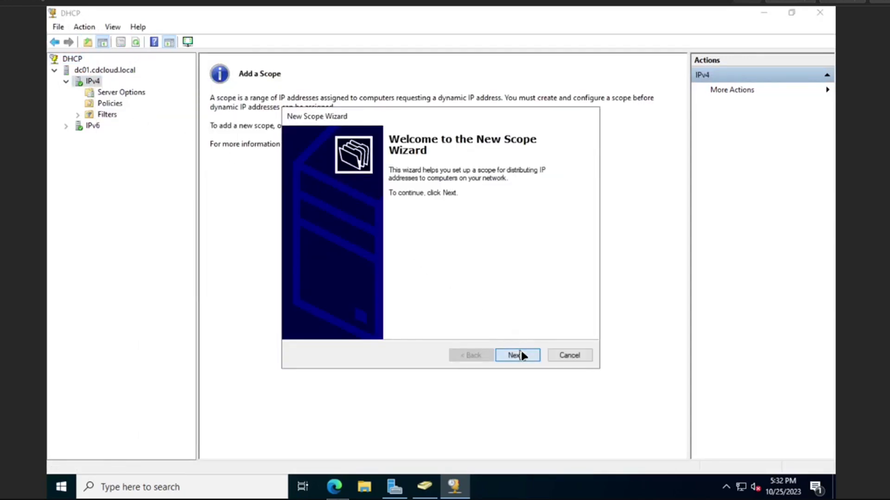
pyautogui.click(521, 354)
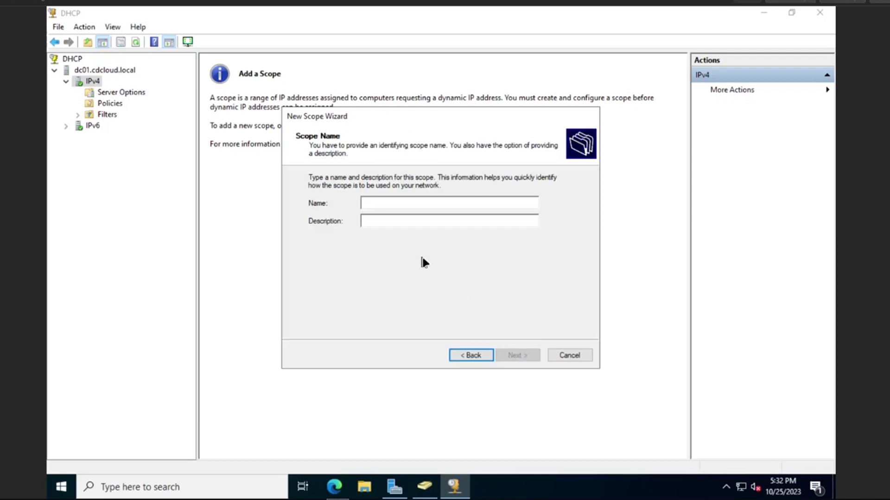
pyautogui.write('Production')
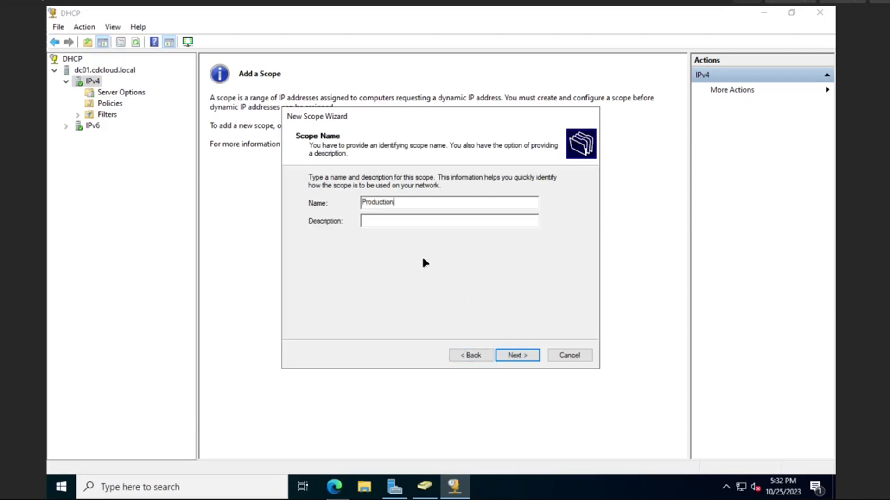
pyautogui.press('Return')
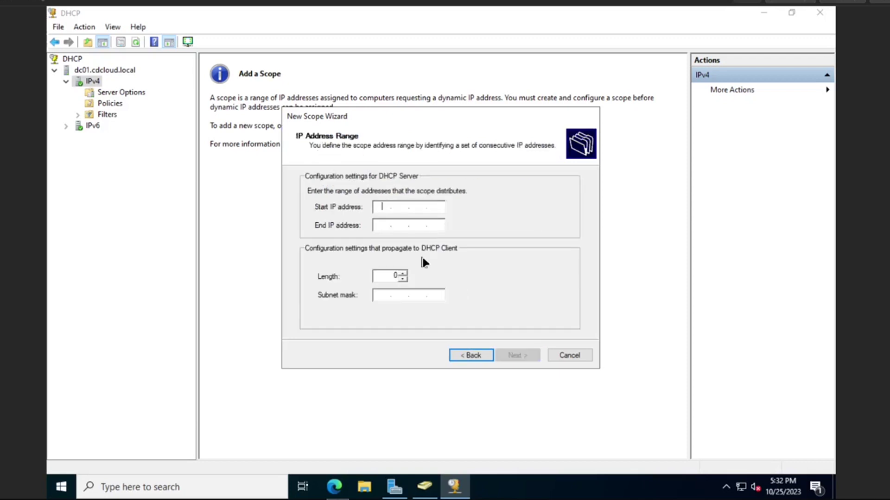
pyautogui.write('192 . 168 . 9 . 100')
pyautogui.press('Tab')
pyautogui.write('192 . 16')
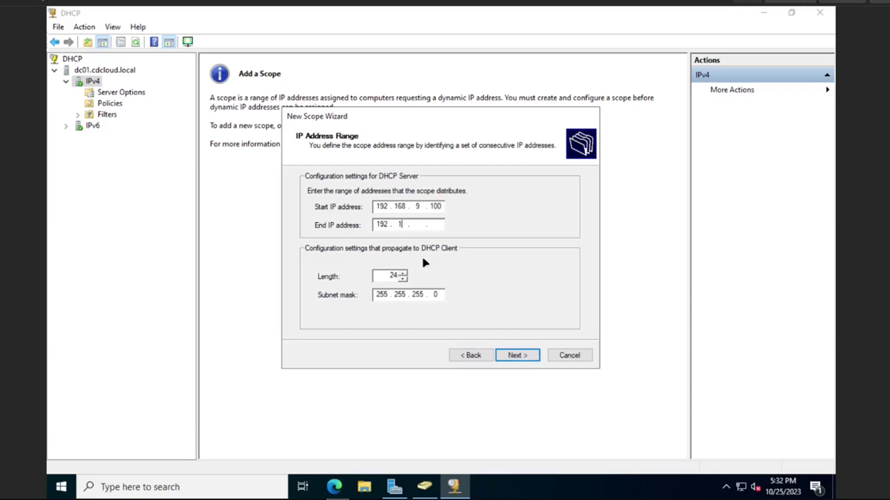
pyautogui.write('8')
pyautogui.write('9 . 150')
pyautogui.click(519, 355)
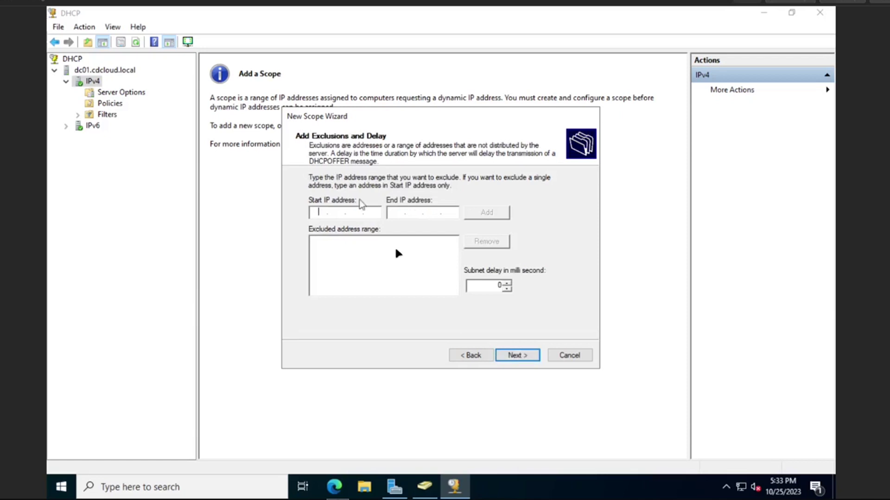
# Skip exclusions and shorten the scope's lease duration hours
pyautogui.click(523, 352)
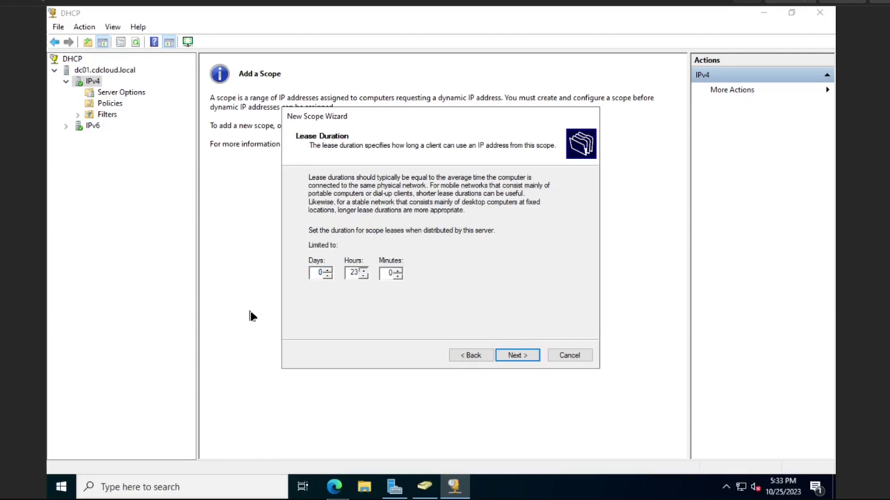
pyautogui.click(365, 276)
pyautogui.click(365, 276)
pyautogui.click(525, 357)
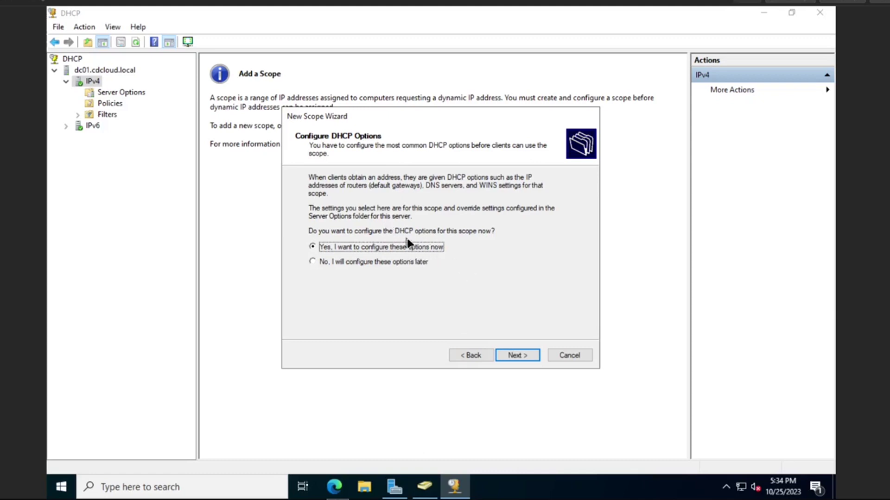
# Add router 192.168.9.254 as the default gateway and keep DNS server 192.168.9.10
pyautogui.click(532, 357)
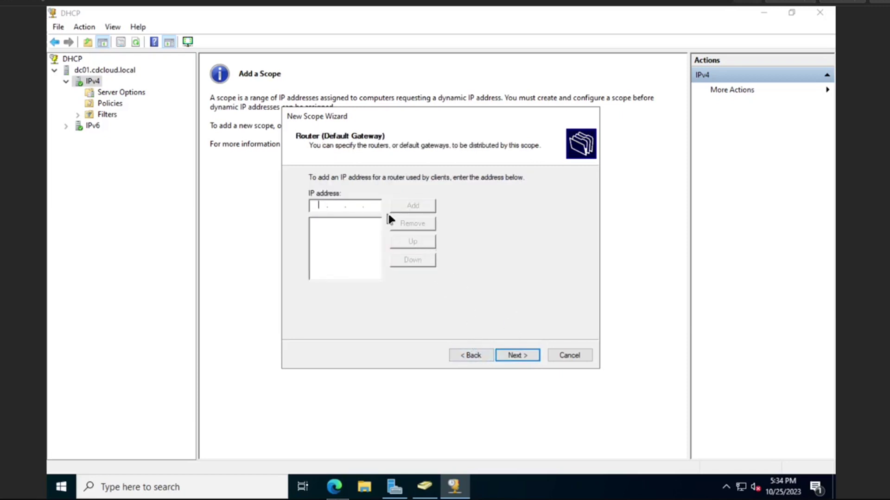
pyautogui.write('192 . 168 . 9 . 254')
pyautogui.click(411, 211)
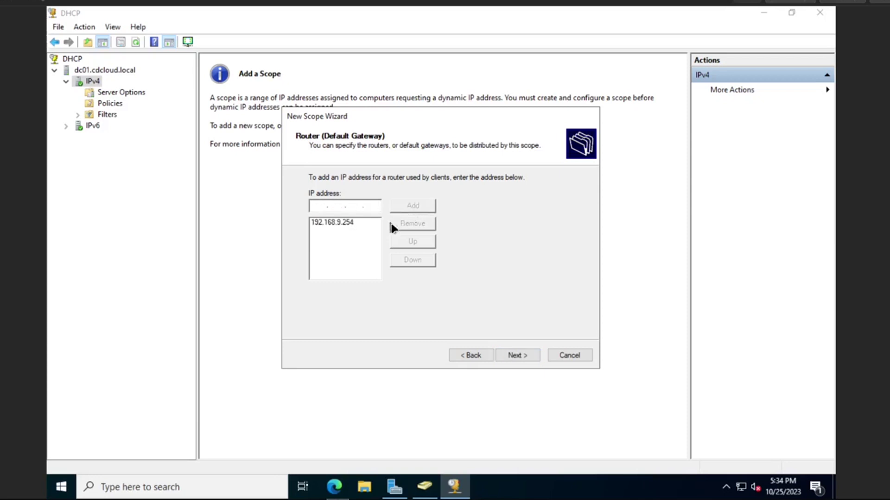
pyautogui.click(513, 356)
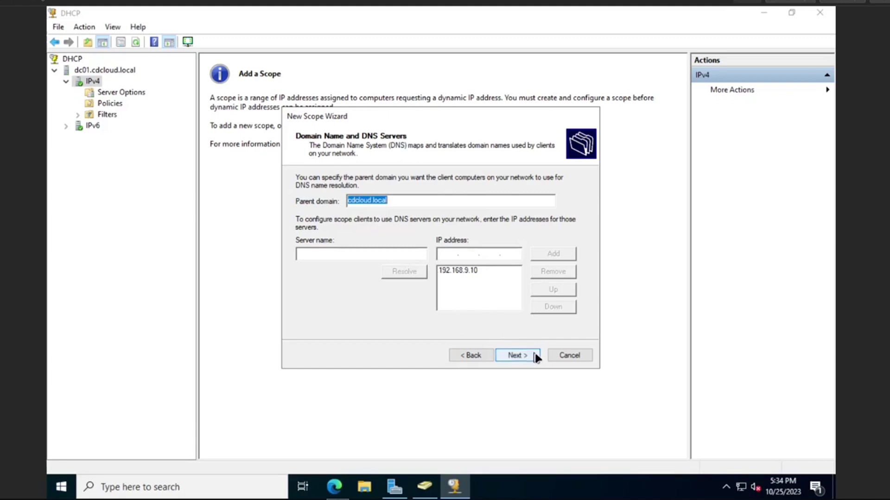
pyautogui.click(477, 272)
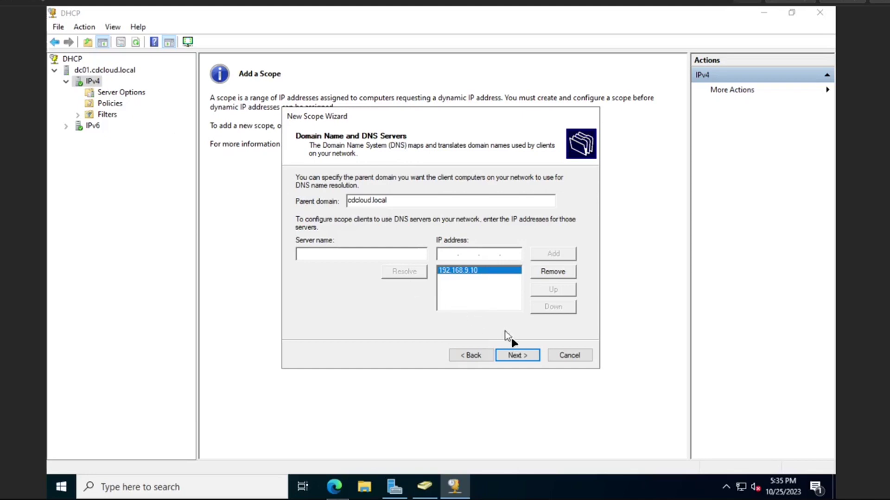
pyautogui.click(517, 356)
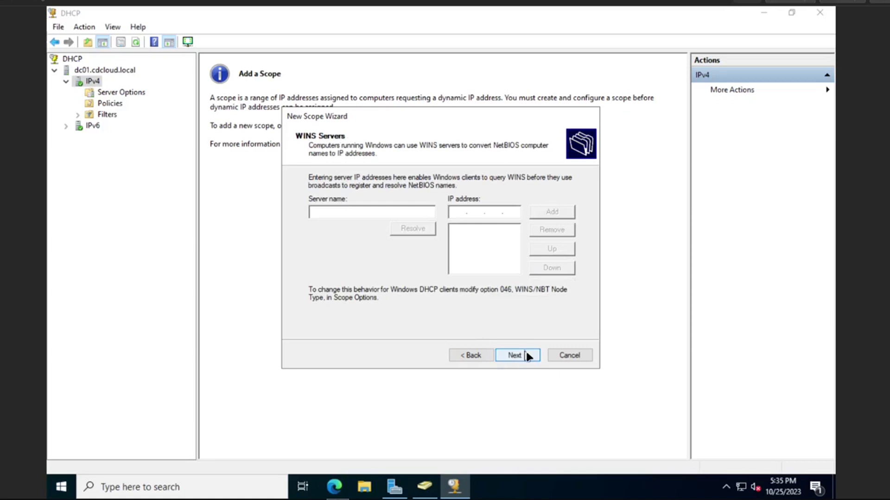
# Skip WINS servers, activate the Production scope now, and finish the wizard
pyautogui.click(525, 353)
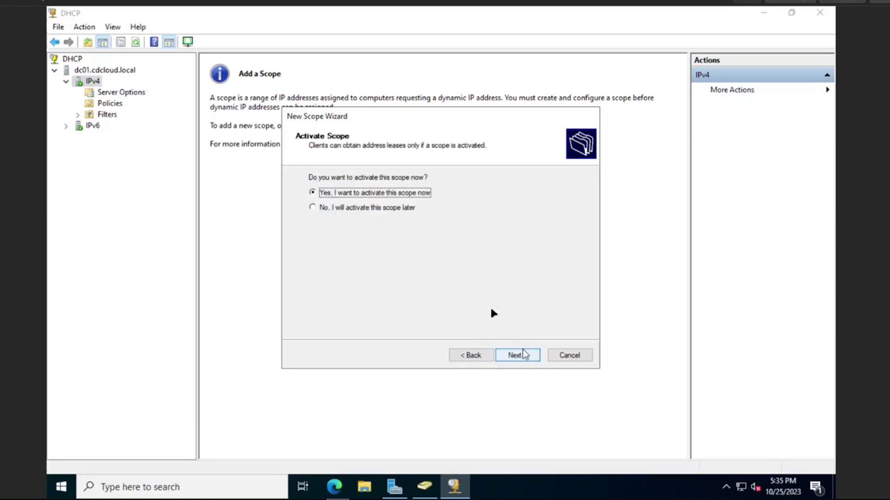
pyautogui.click(513, 356)
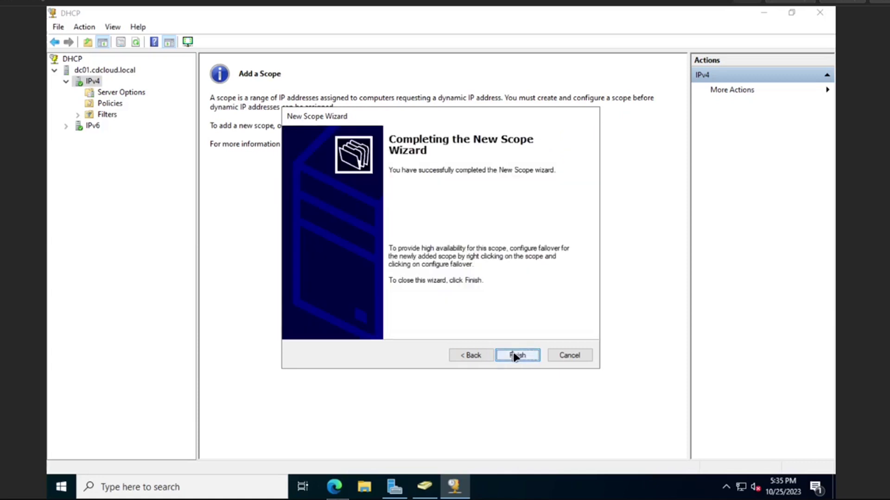
pyautogui.click(513, 355)
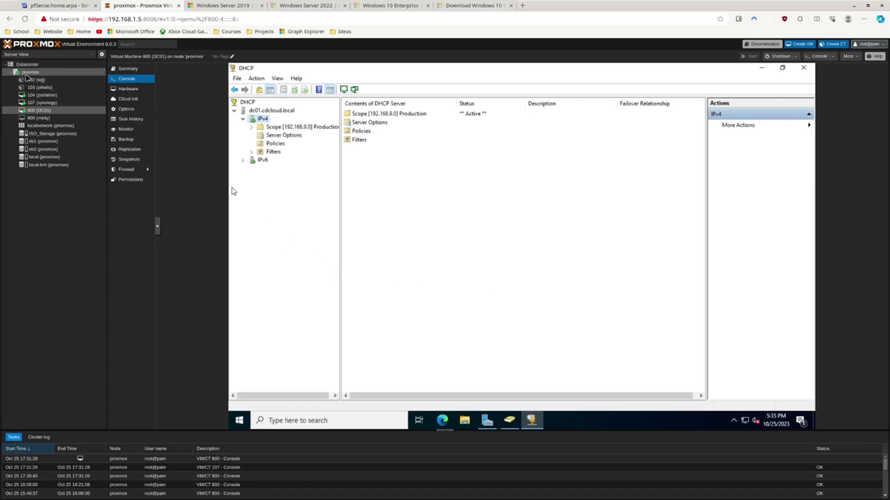
# Create a new VM on the proxmox node with ID 801 and name win10-1
pyautogui.rightClick(26, 75)
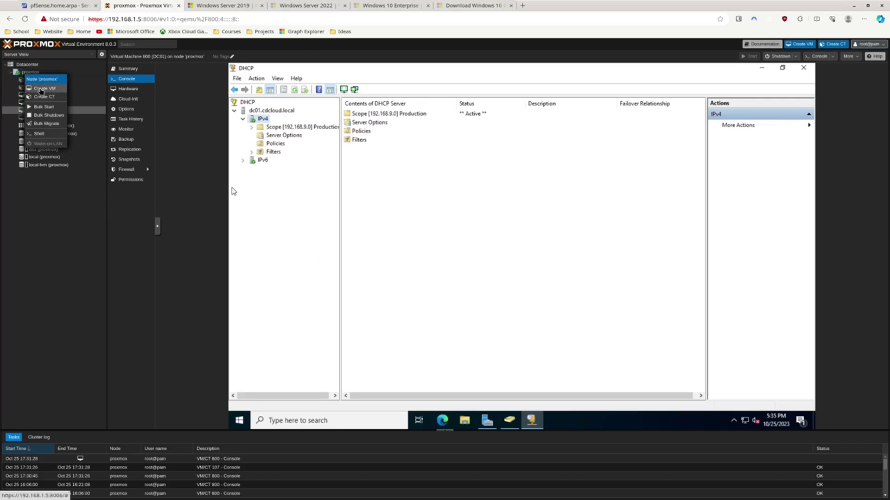
pyautogui.click(41, 91)
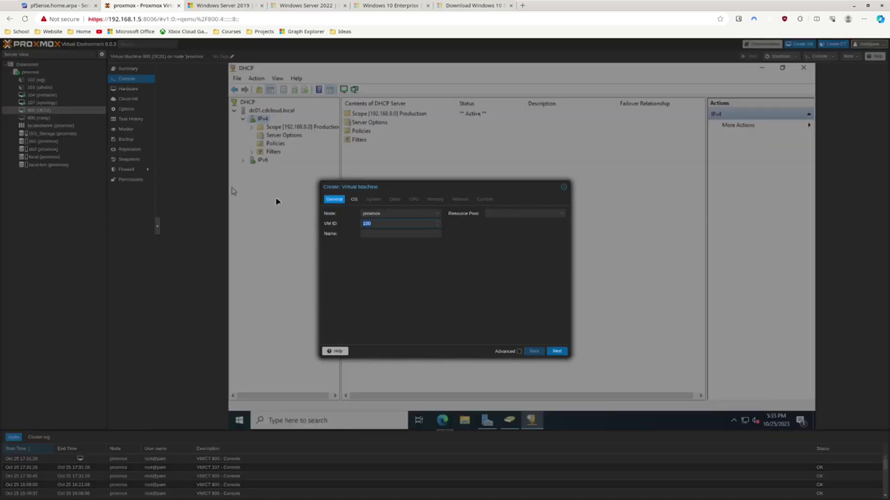
pyautogui.write('801')
pyautogui.click(382, 236)
pyautogui.write('win10-1')
pyautogui.click(557, 351)
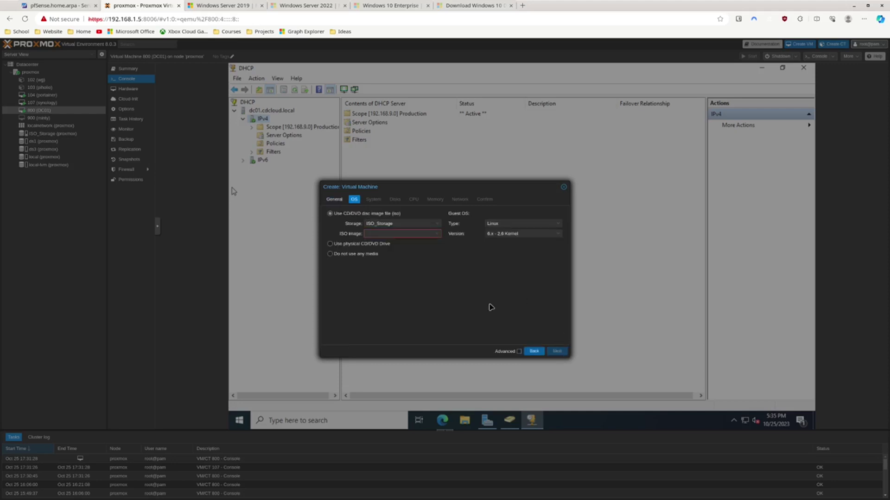
# Select the Windows 10 ISO and set the guest OS to Microsoft Windows 10/2016/2019
pyautogui.click(417, 234)
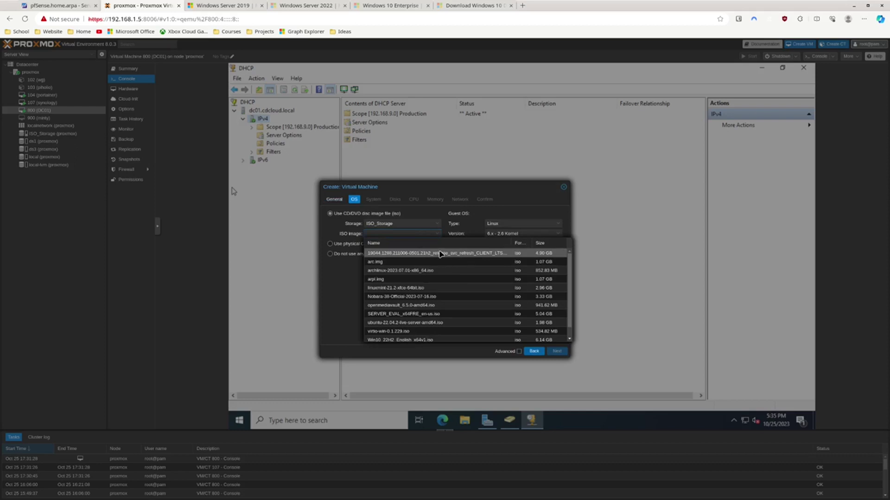
pyautogui.click(435, 254)
pyautogui.click(522, 224)
pyautogui.click(521, 239)
pyautogui.click(522, 233)
pyautogui.click(518, 252)
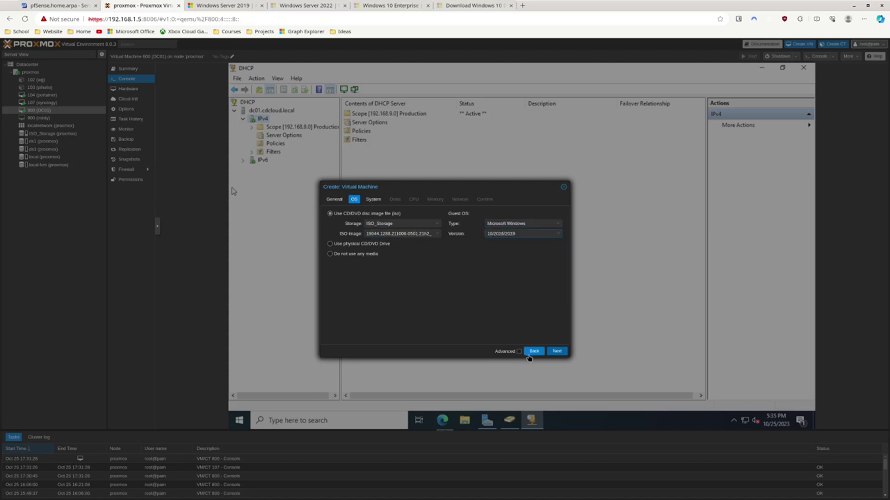
pyautogui.click(419, 235)
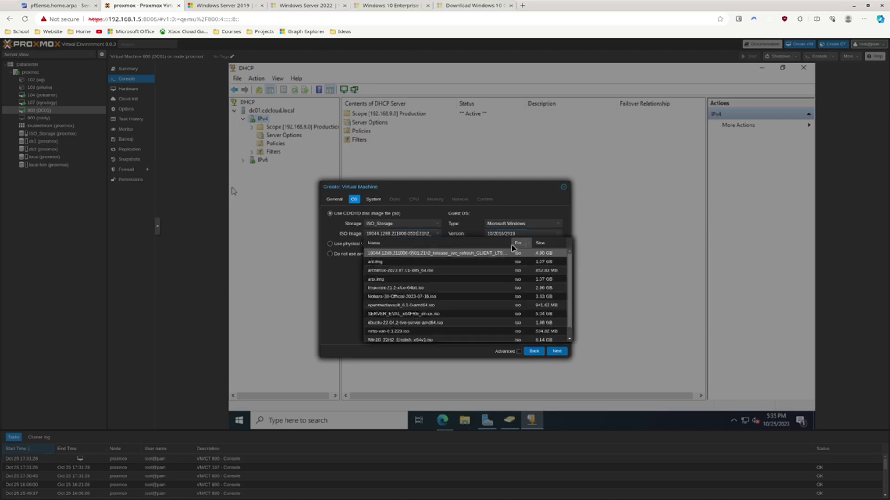
pyautogui.moveTo(512, 245); pyautogui.dragTo(529, 244)
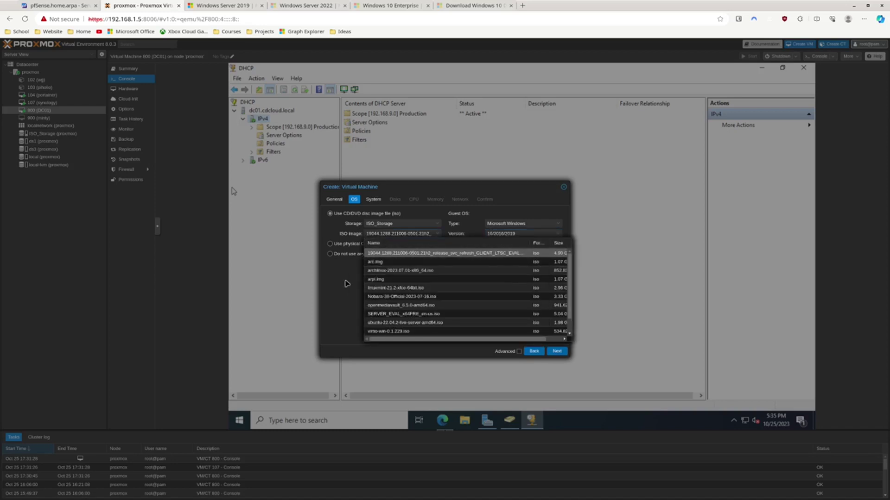
pyautogui.click(340, 303)
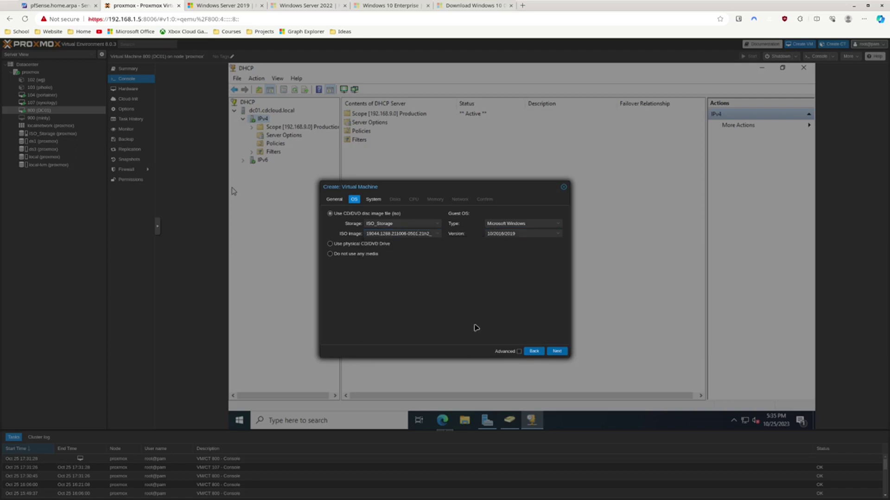
pyautogui.click(549, 351)
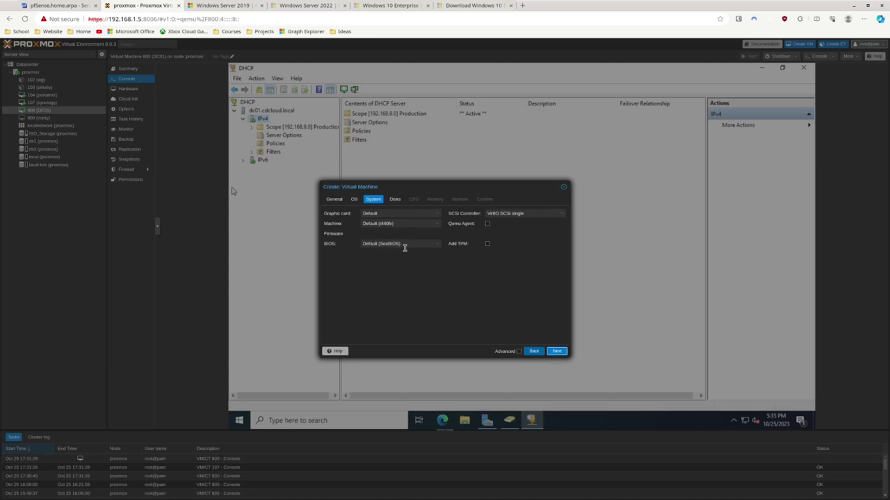
# Use OVMF (UEFI) firmware with an EFI disk on ds3 and a TPM on ds3
pyautogui.click(404, 245)
pyautogui.click(388, 269)
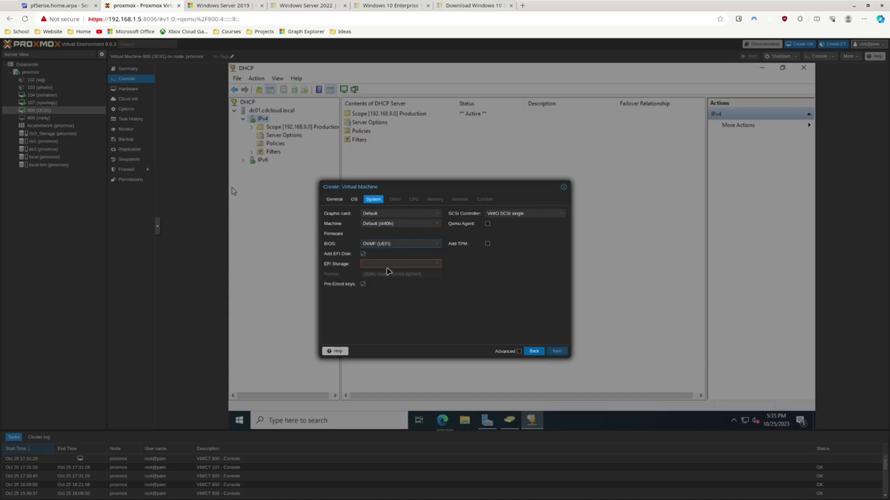
pyautogui.click(375, 264)
pyautogui.click(391, 301)
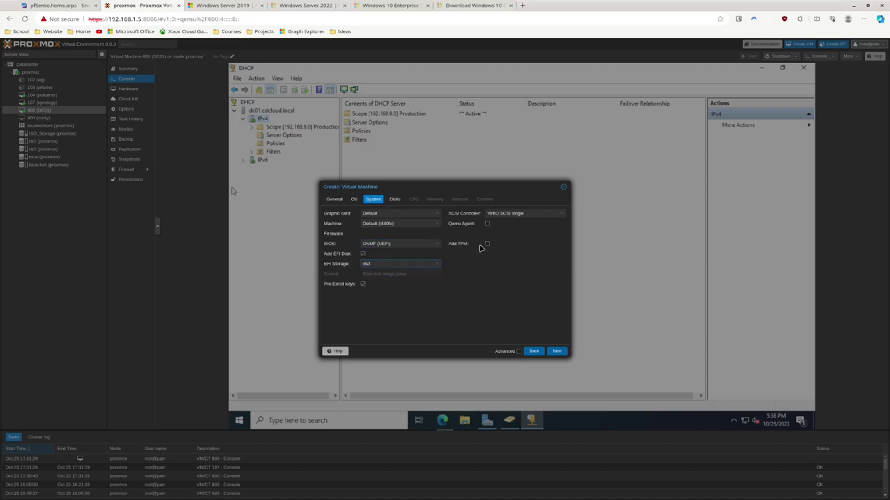
pyautogui.click(487, 244)
pyautogui.click(495, 254)
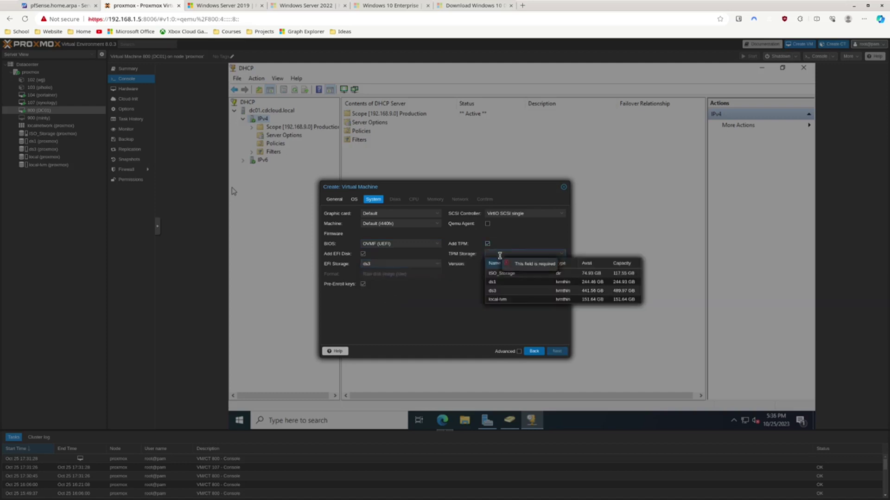
pyautogui.click(508, 291)
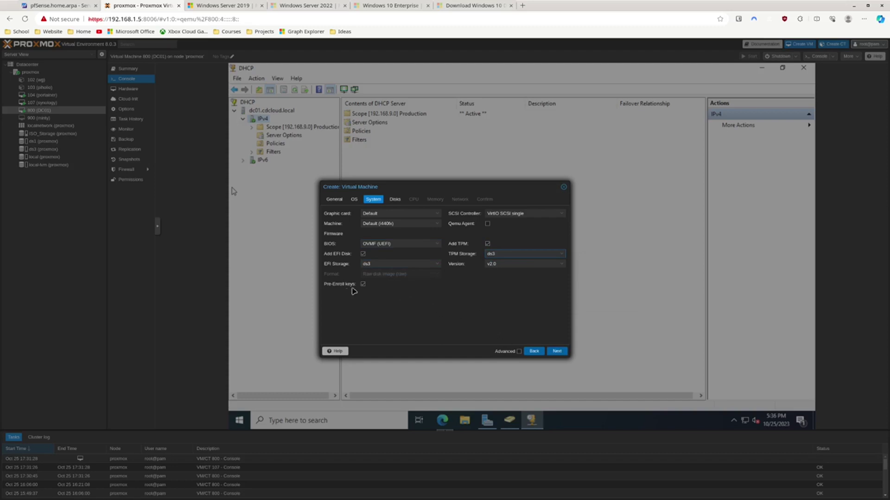
pyautogui.click(558, 351)
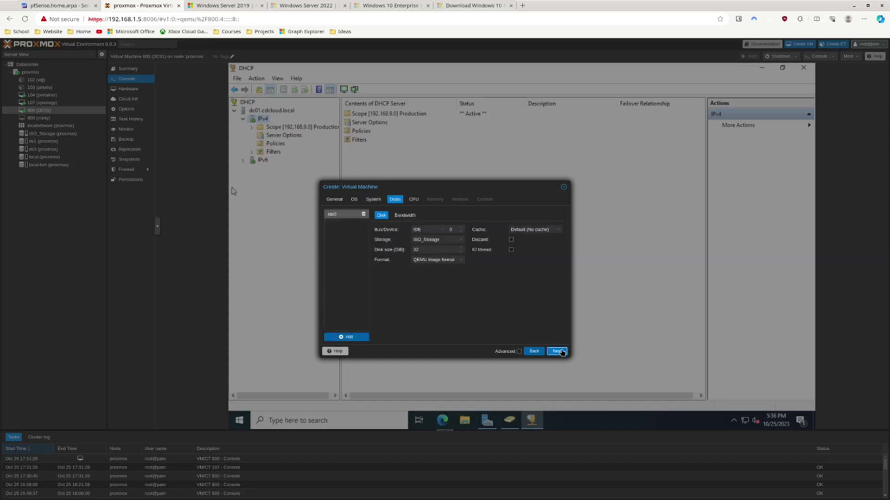
# Make the VM disk a VirtIO Block device on ds3 and set its size
pyautogui.click(427, 228)
pyautogui.click(425, 254)
pyautogui.click(443, 240)
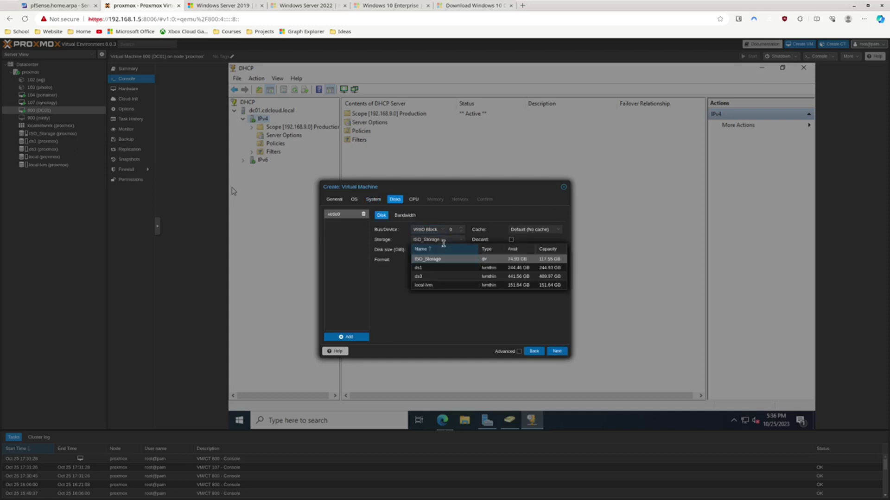
pyautogui.click(434, 278)
pyautogui.click(423, 240)
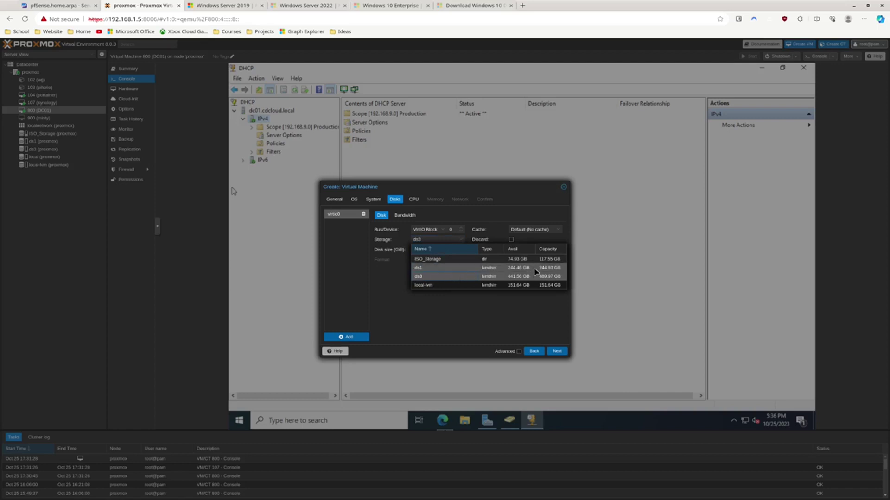
pyautogui.click(450, 277)
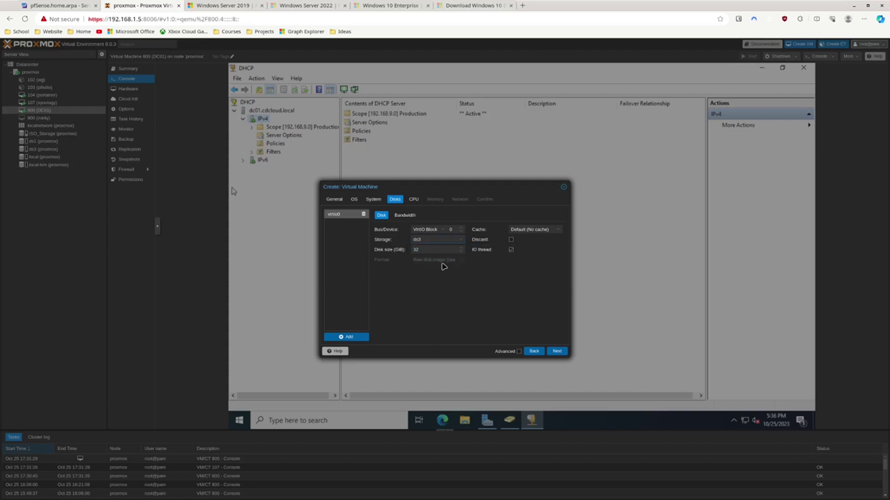
pyautogui.doubleClick(412, 248)
pyautogui.click(556, 352)
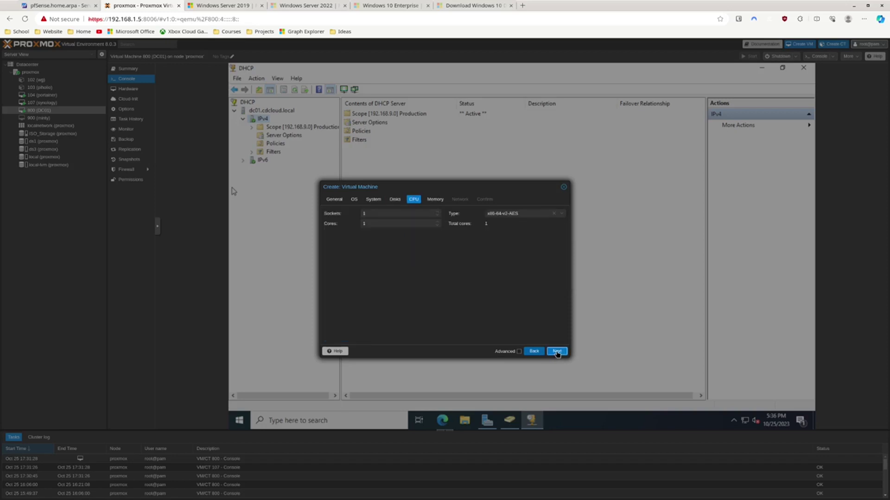
# Give the VM 2 CPU cores and set its memory amount
pyautogui.click(437, 222)
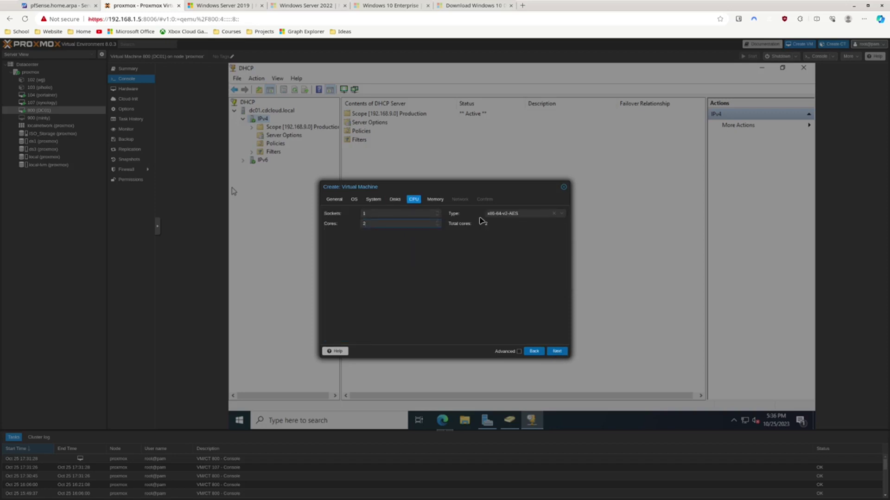
pyautogui.click(556, 352)
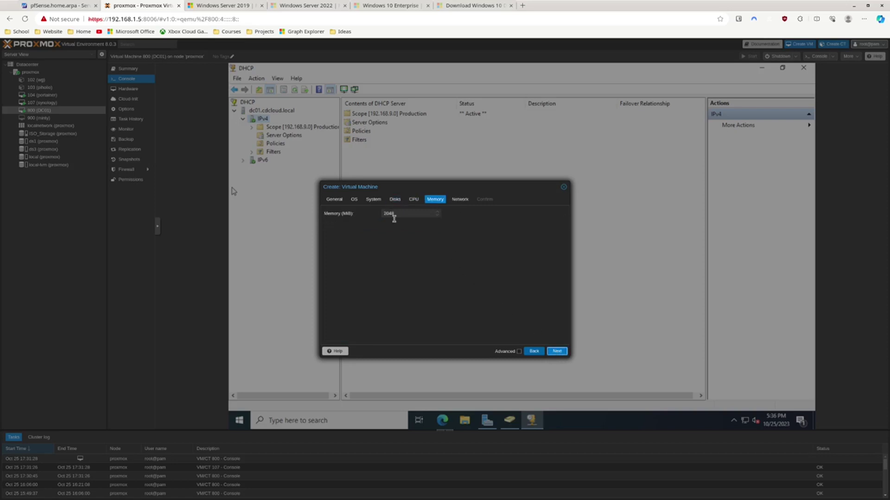
pyautogui.moveTo(401, 213); pyautogui.dragTo(366, 216)
pyautogui.click(556, 351)
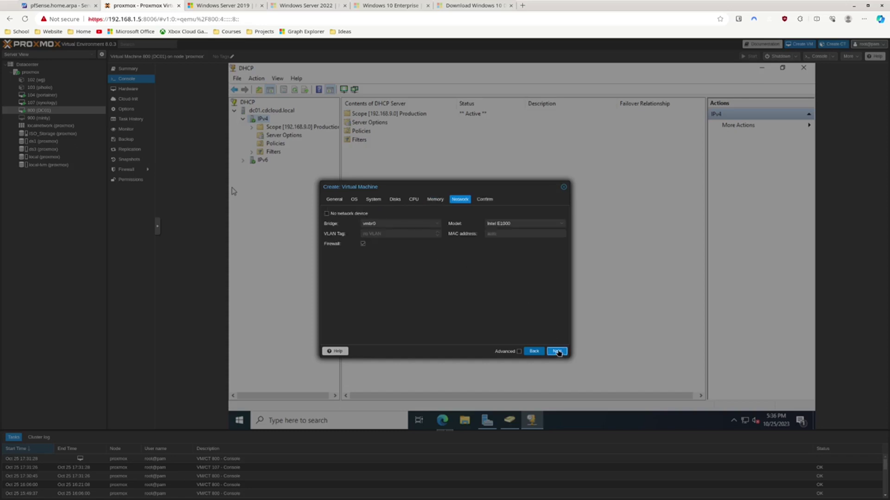
# Connect a VirtIO network card to bridge vmbr1 and create the VM
pyautogui.click(438, 224)
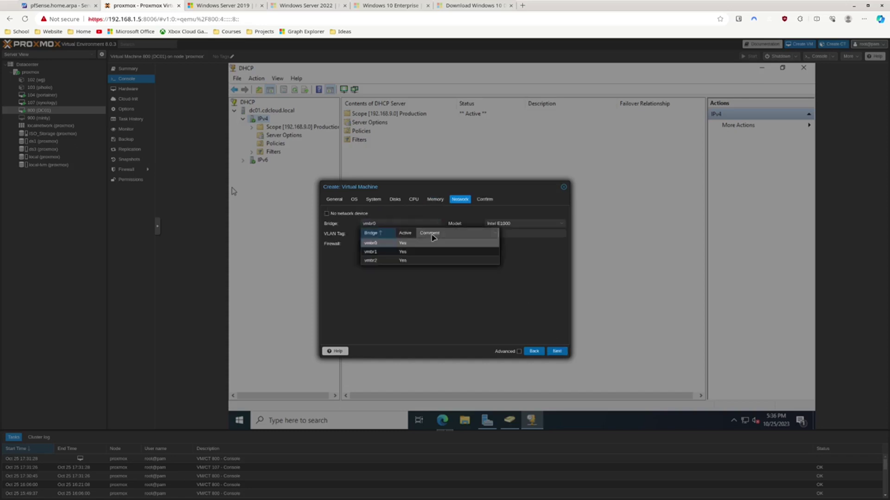
pyautogui.click(420, 253)
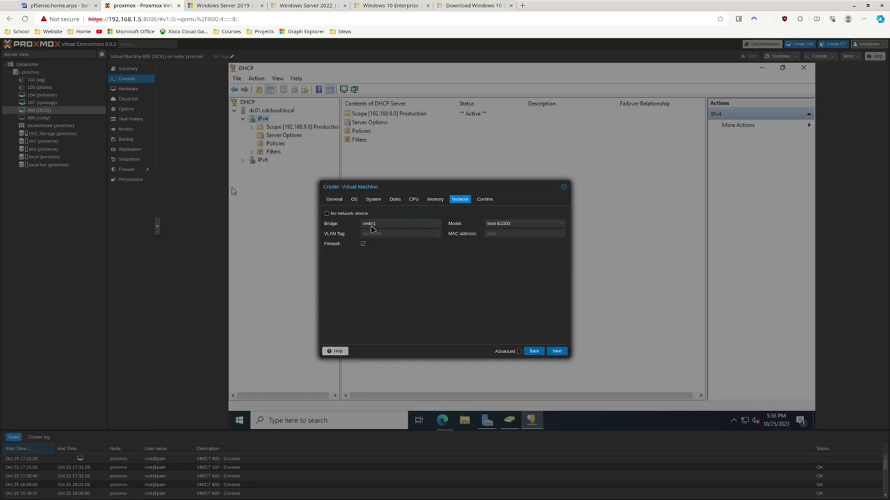
pyautogui.click(522, 222)
pyautogui.click(529, 242)
pyautogui.click(556, 351)
pyautogui.click(557, 351)
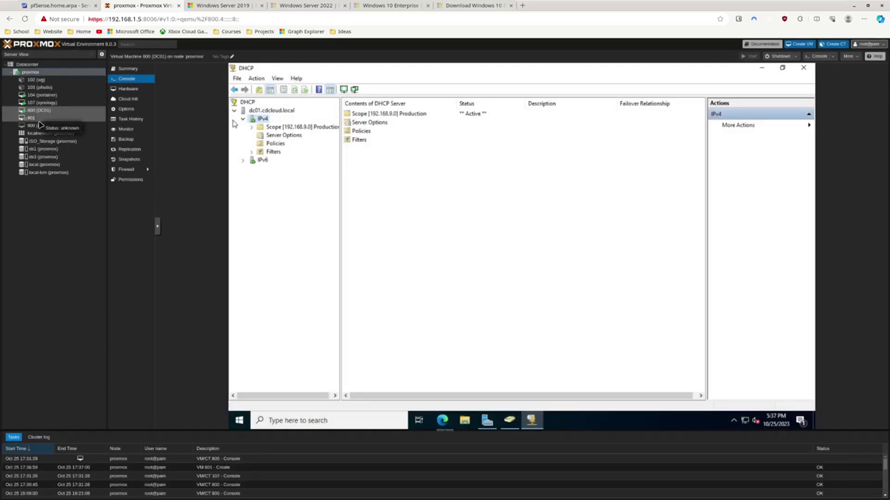
# Add a CD/DVD drive with virtio-win-0.1.229.iso from ISO_Storage to VM 801 and open its console
pyautogui.click(39, 120)
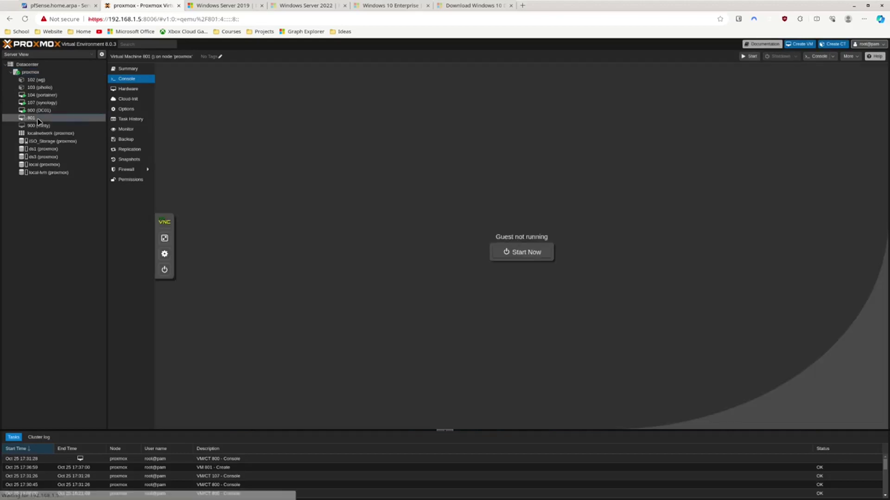
pyautogui.click(131, 89)
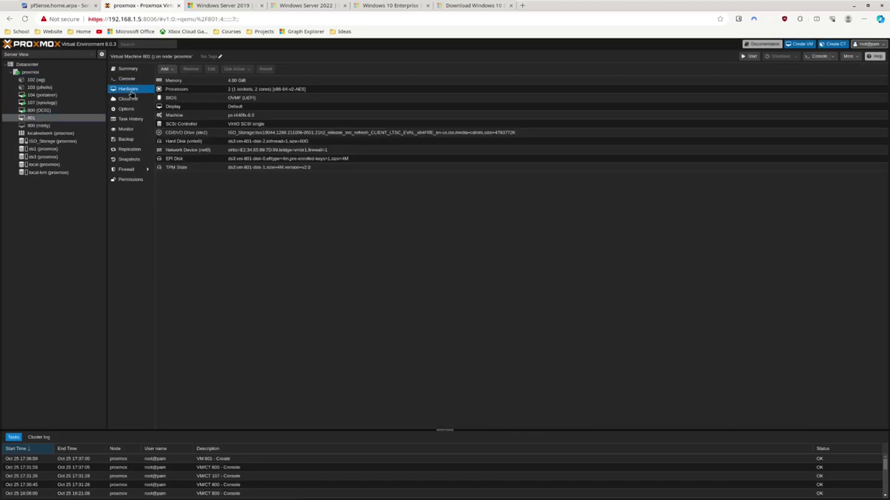
pyautogui.click(172, 70)
pyautogui.click(194, 89)
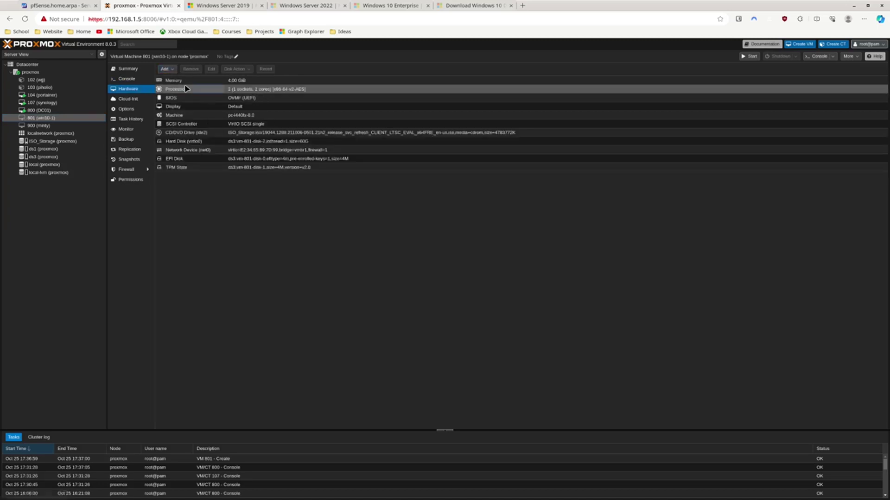
pyautogui.click(165, 69)
pyautogui.click(181, 89)
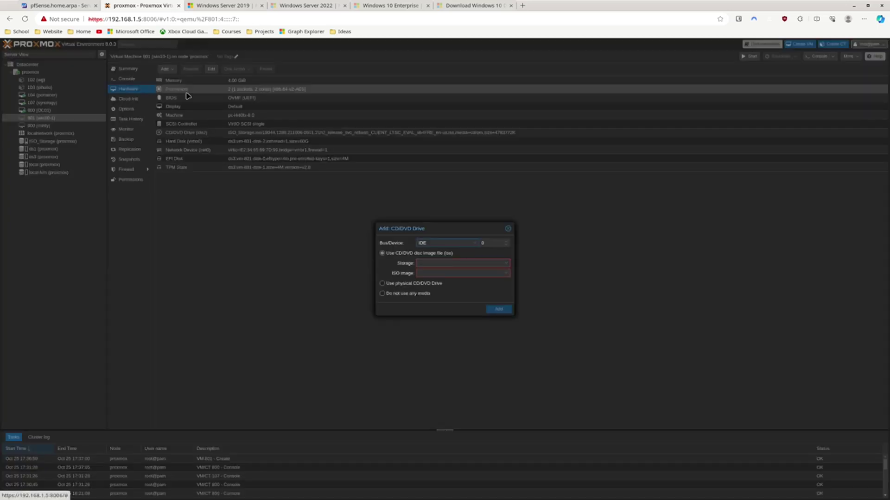
pyautogui.click(436, 262)
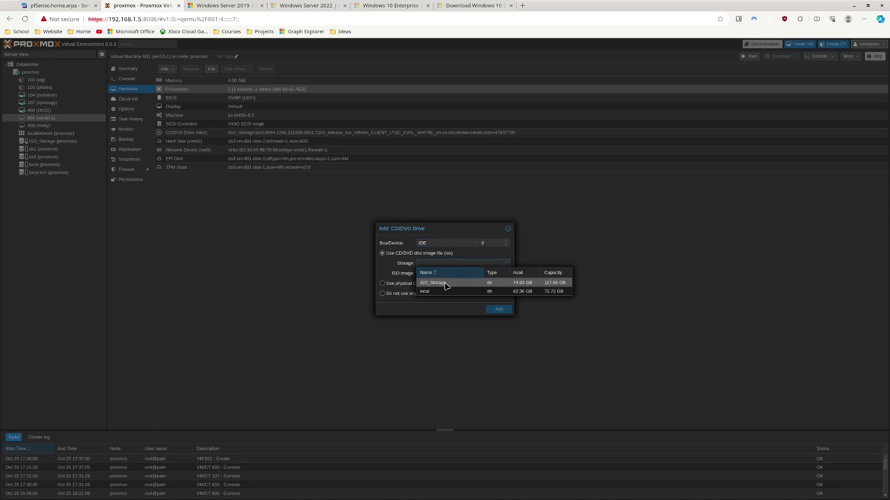
pyautogui.click(446, 285)
pyautogui.click(431, 274)
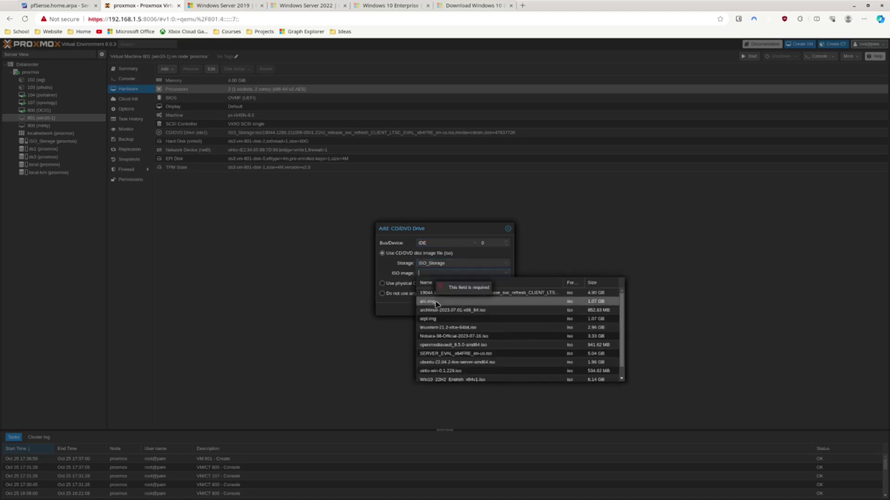
pyautogui.click(458, 371)
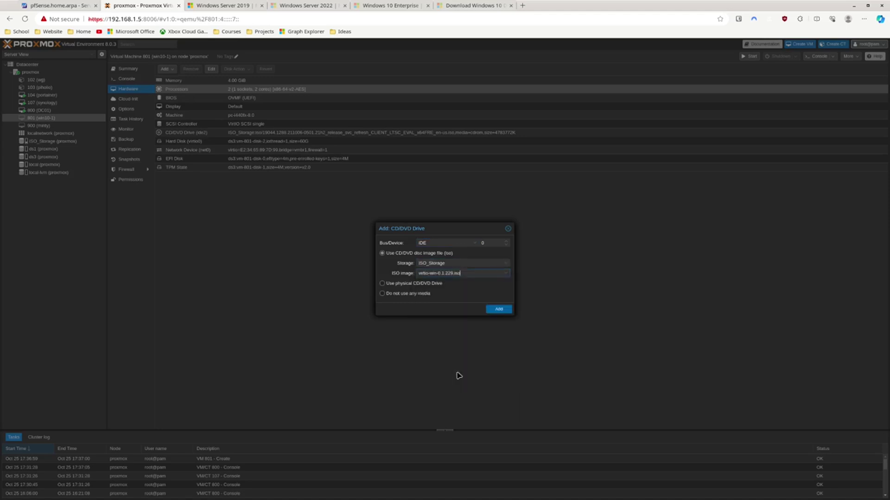
pyautogui.click(497, 309)
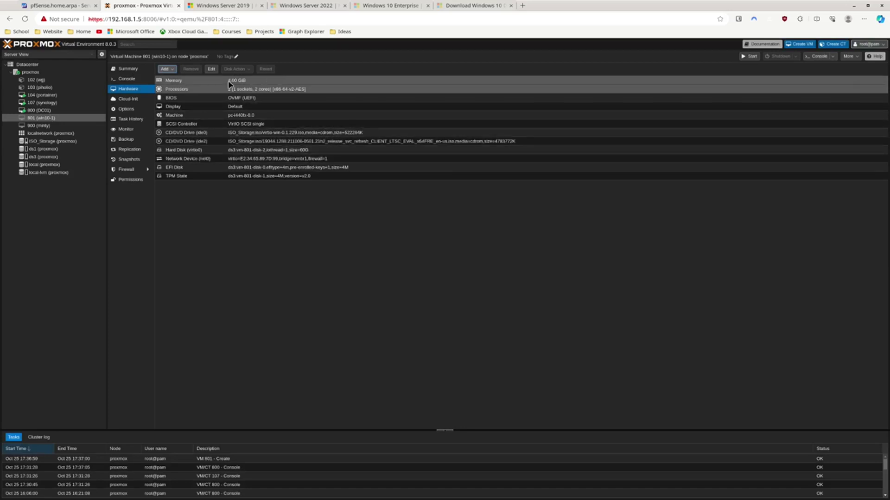
pyautogui.click(131, 79)
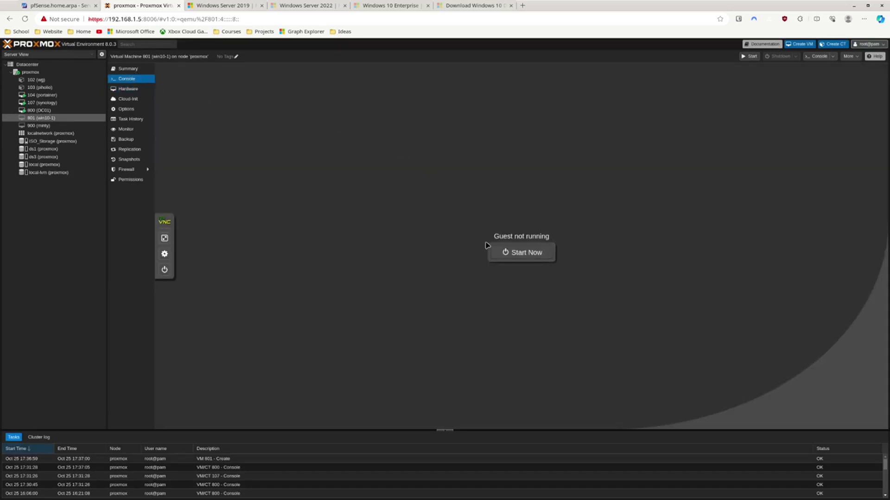
# Start VM 801 and boot it from the Windows 10 installation DVD
pyautogui.click(500, 255)
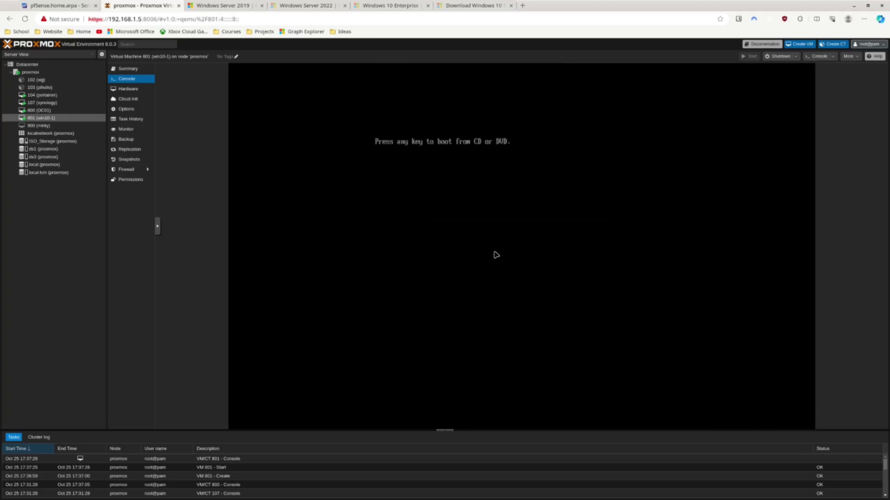
pyautogui.press('Return')
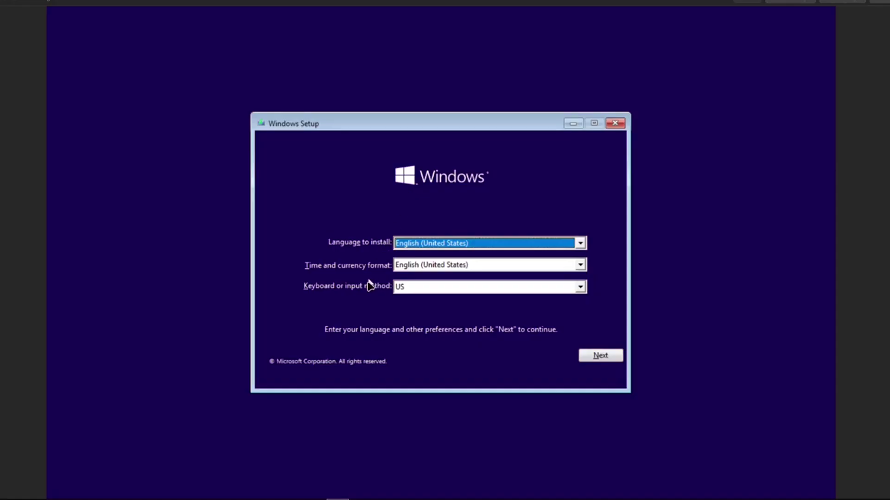
# Begin installing Windows 10 Enterprise LTSC Evaluation with default language settings and accept the license terms
pyautogui.click(614, 356)
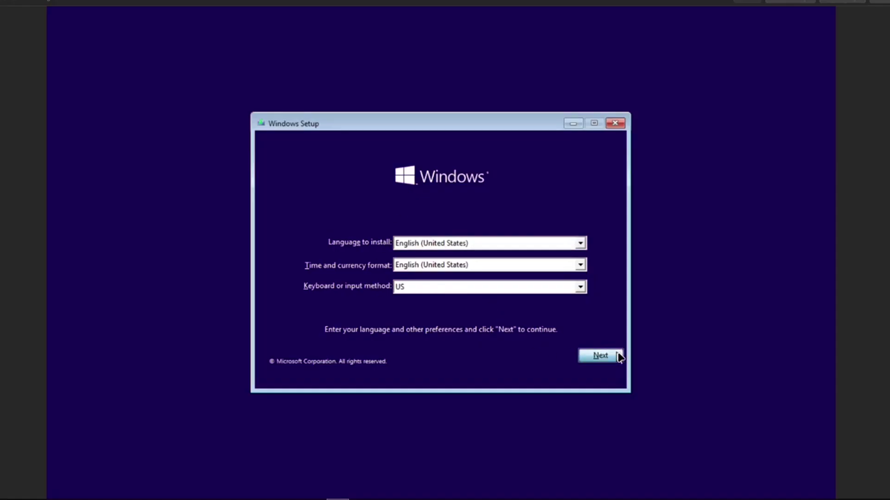
pyautogui.click(457, 264)
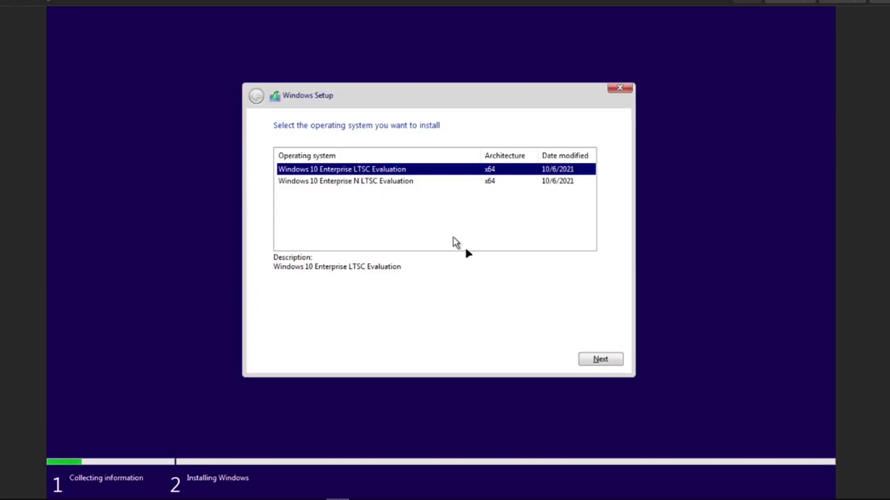
pyautogui.click(588, 364)
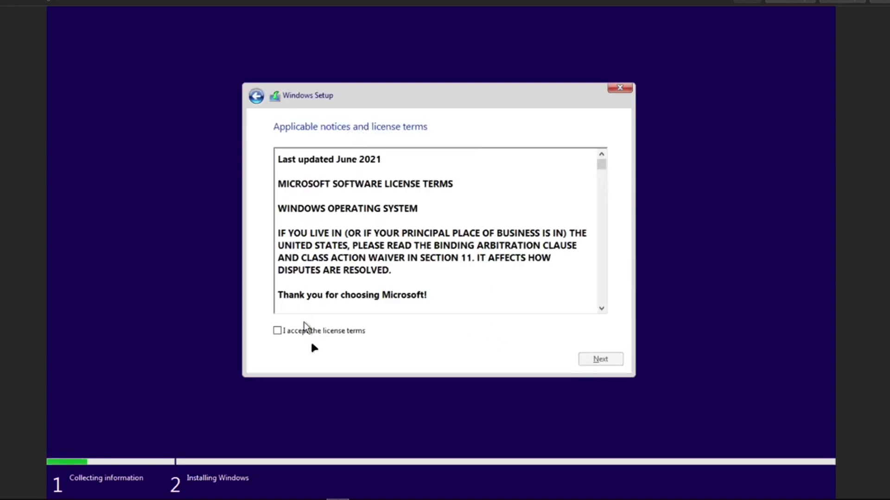
pyautogui.click(314, 331)
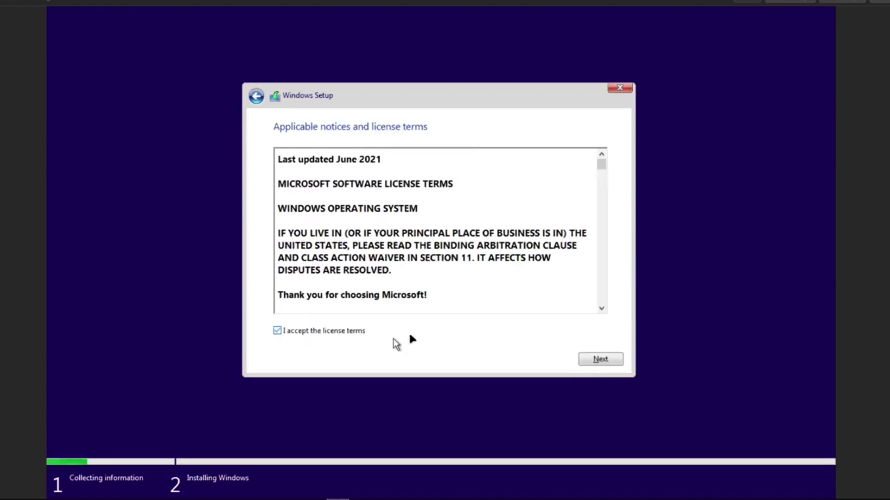
pyautogui.click(594, 363)
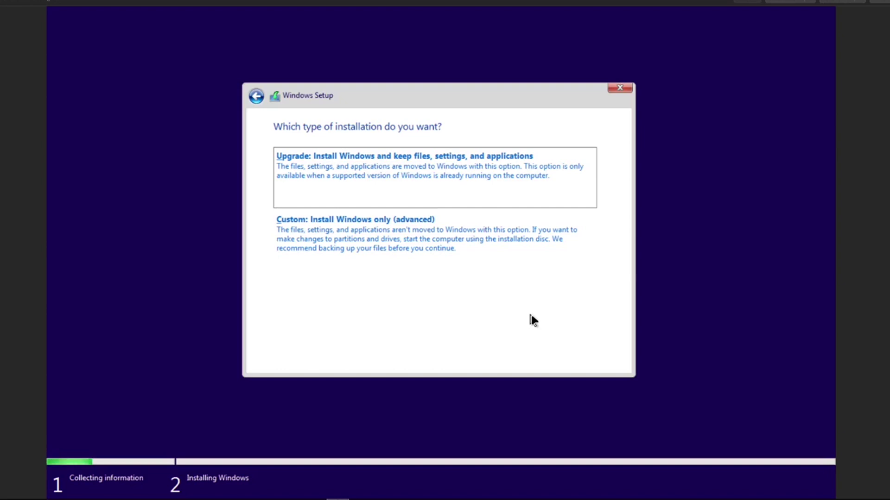
# Choose a custom install, load the Red Hat VirtIO SCSI driver from D:\amd64\w10, and install onto Drive 0
pyautogui.click(408, 235)
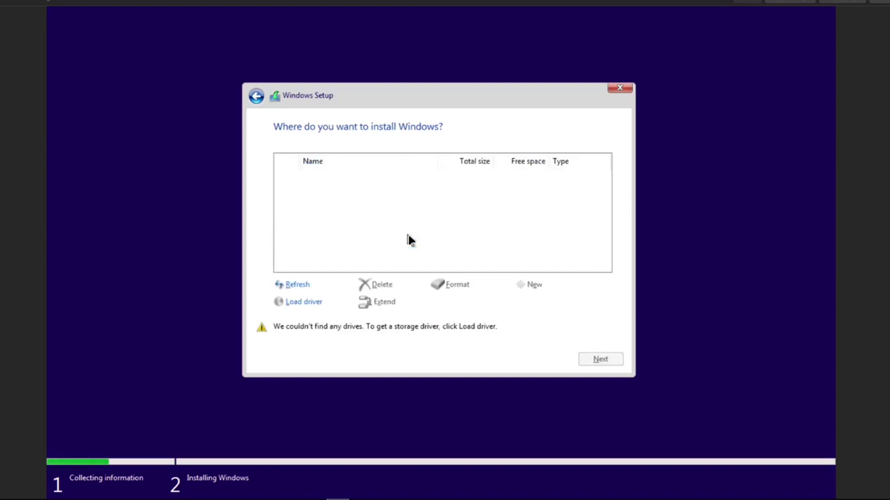
pyautogui.click(319, 310)
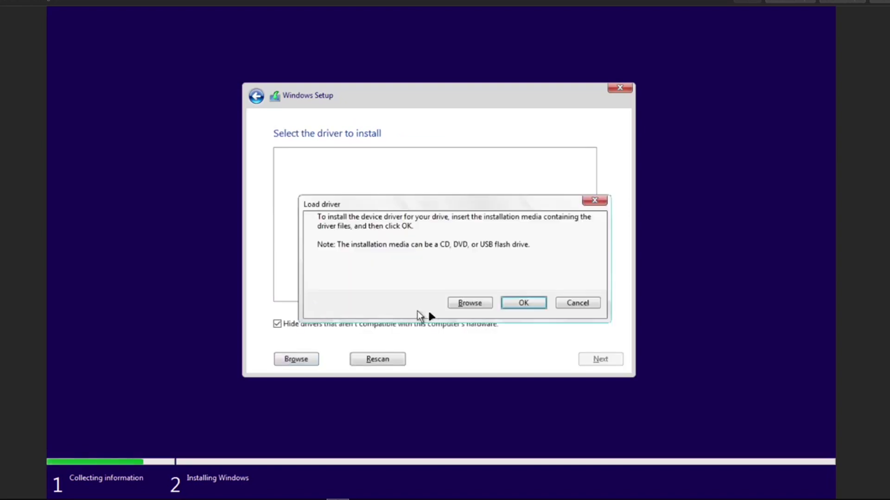
pyautogui.click(472, 306)
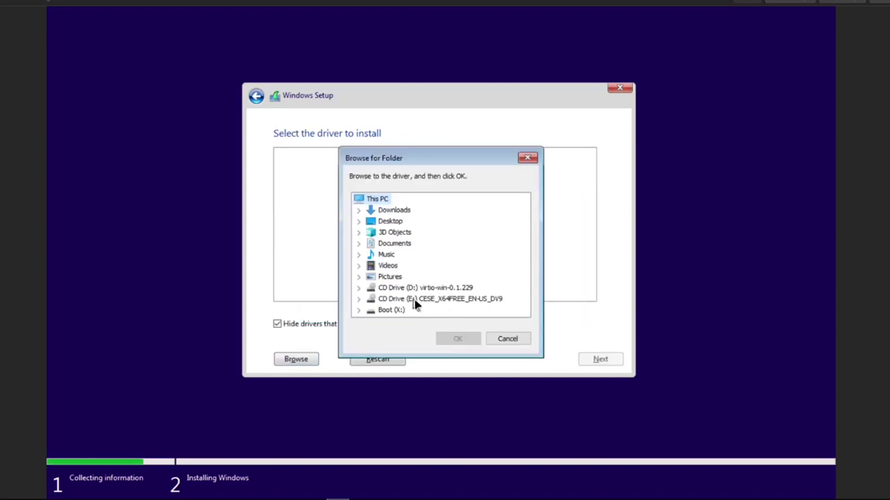
pyautogui.doubleClick(398, 288)
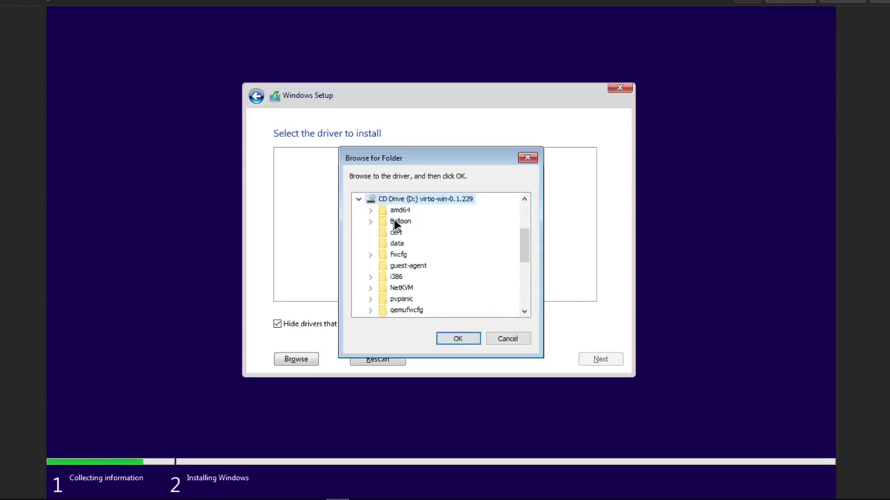
pyautogui.doubleClick(395, 213)
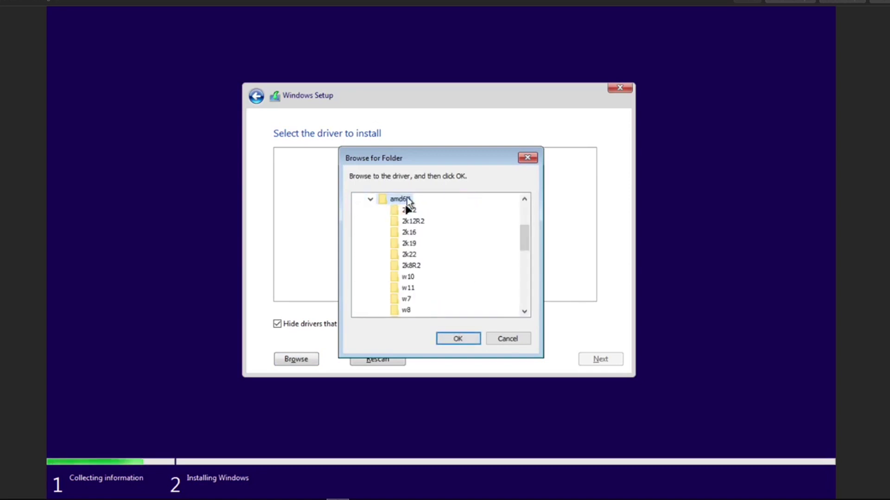
pyautogui.click(407, 276)
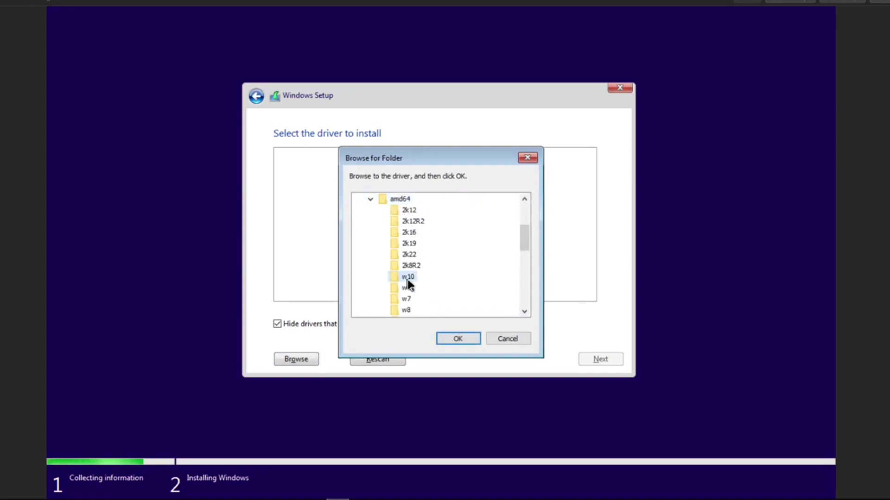
pyautogui.click(458, 340)
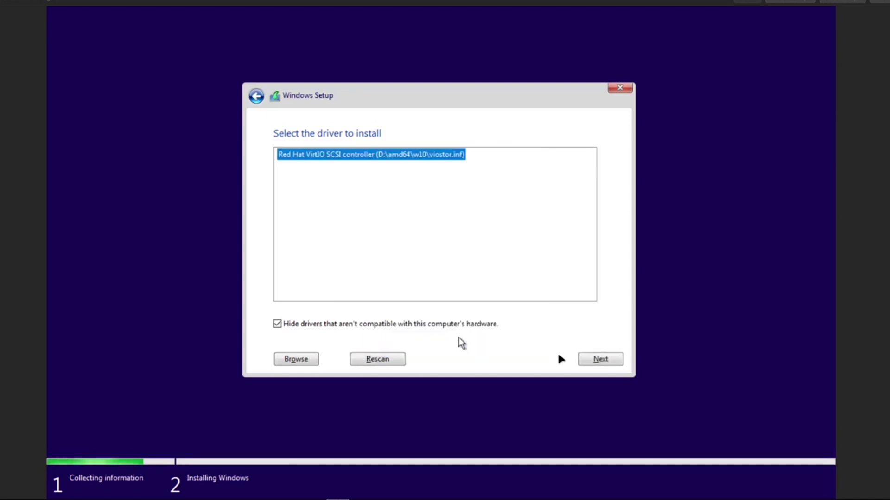
pyautogui.click(600, 360)
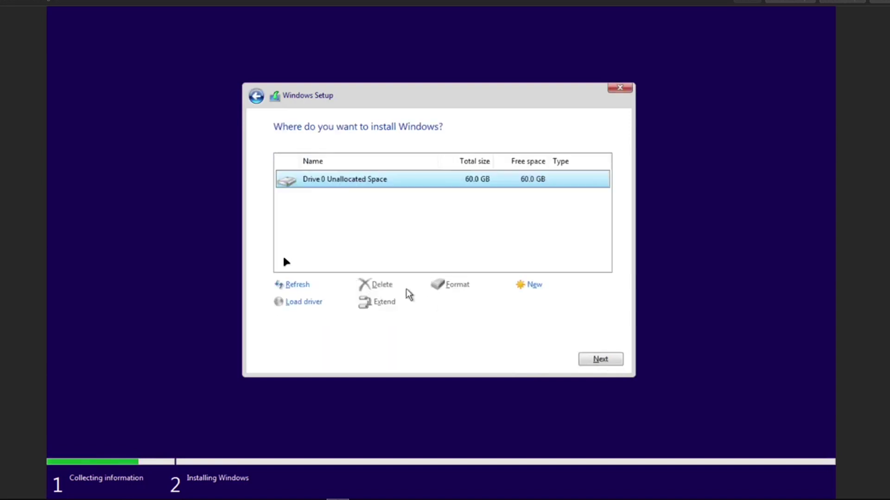
pyautogui.click(594, 360)
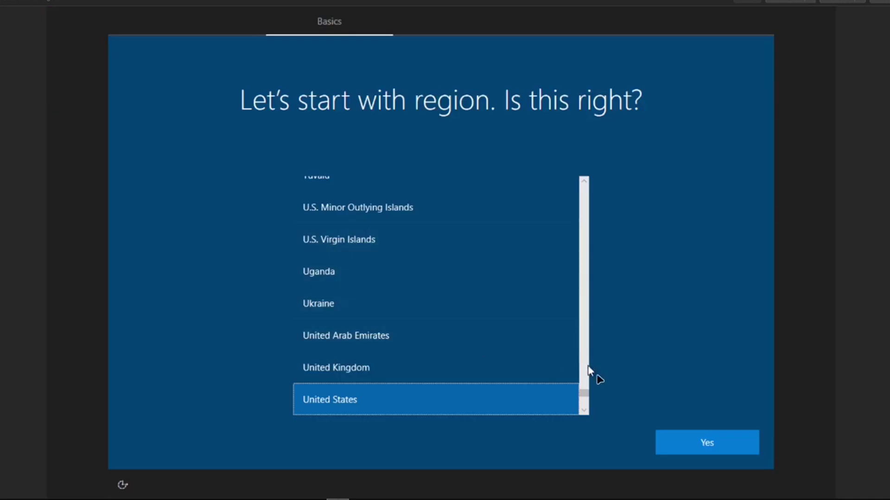
# Confirm United States region and US keyboard, skip a second layout, and continue without internet
pyautogui.click(689, 446)
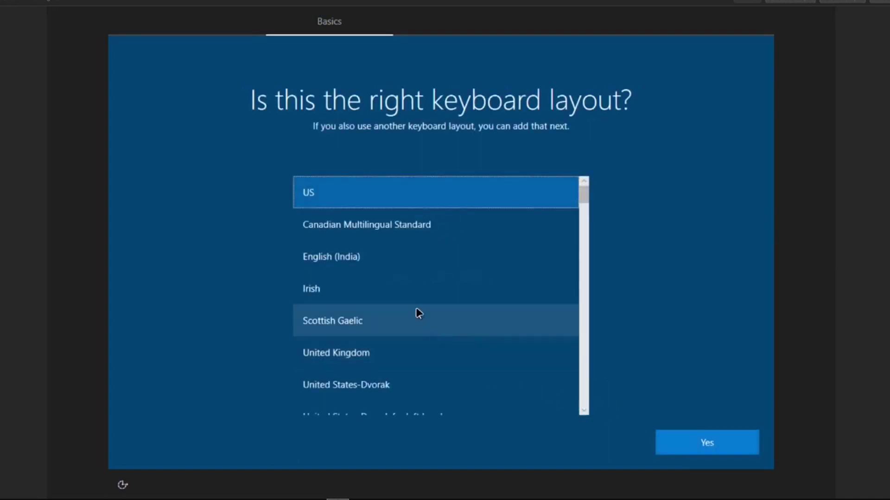
pyautogui.click(691, 451)
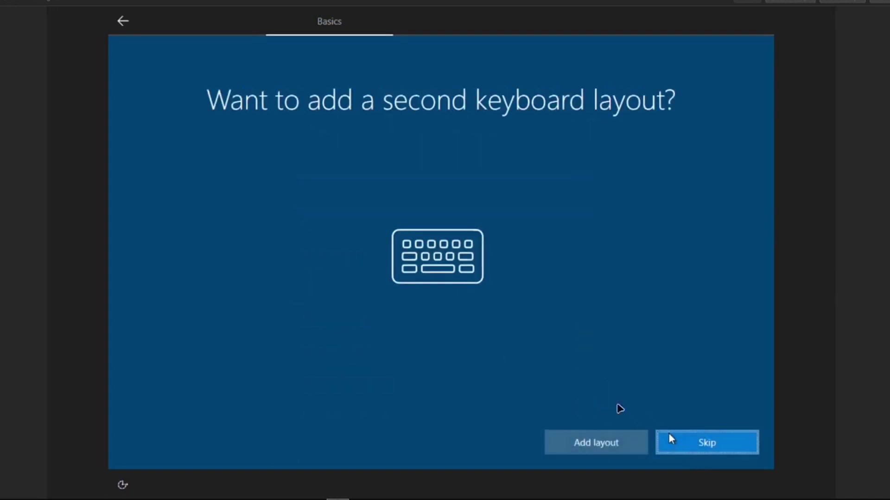
pyautogui.click(667, 448)
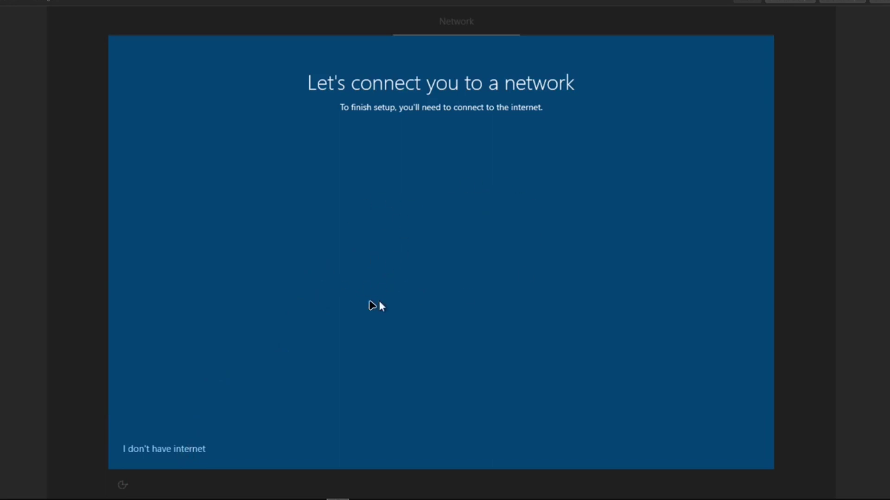
pyautogui.click(145, 449)
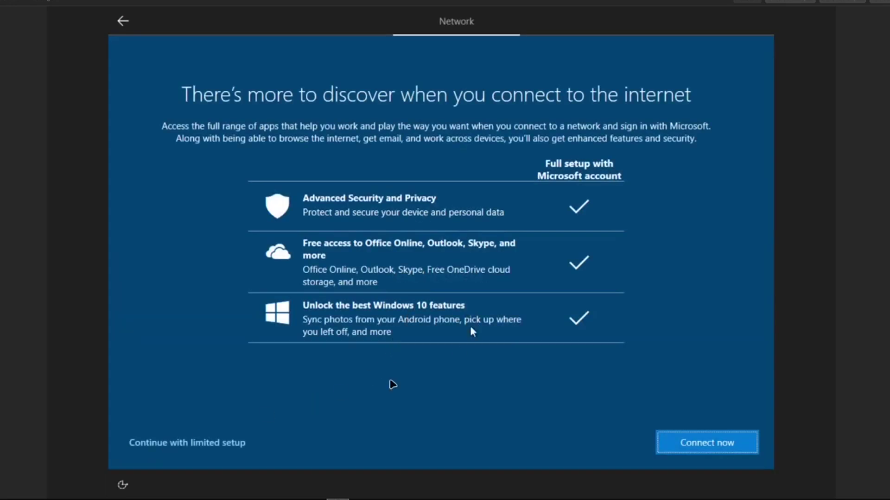
# Continue with limited setup and create a local account name with its password entered twice
pyautogui.click(225, 446)
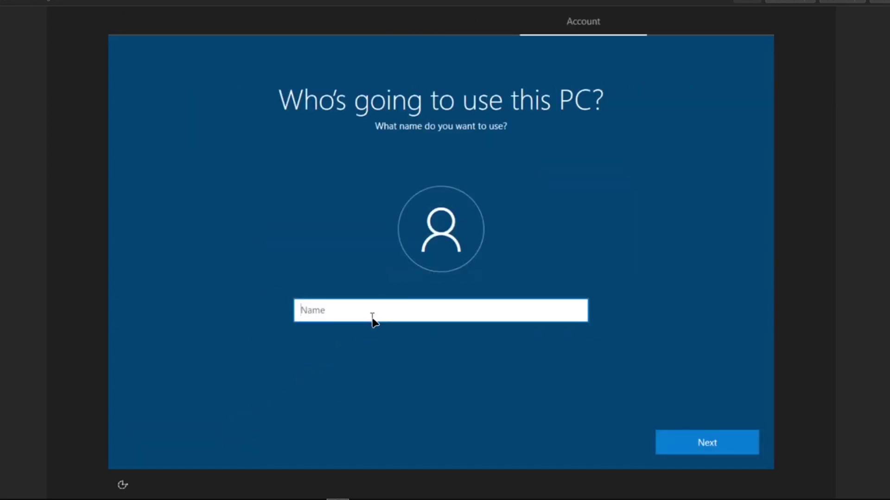
pyautogui.write('th')
pyautogui.press('BackSpace')
pyautogui.write('thecd_local')
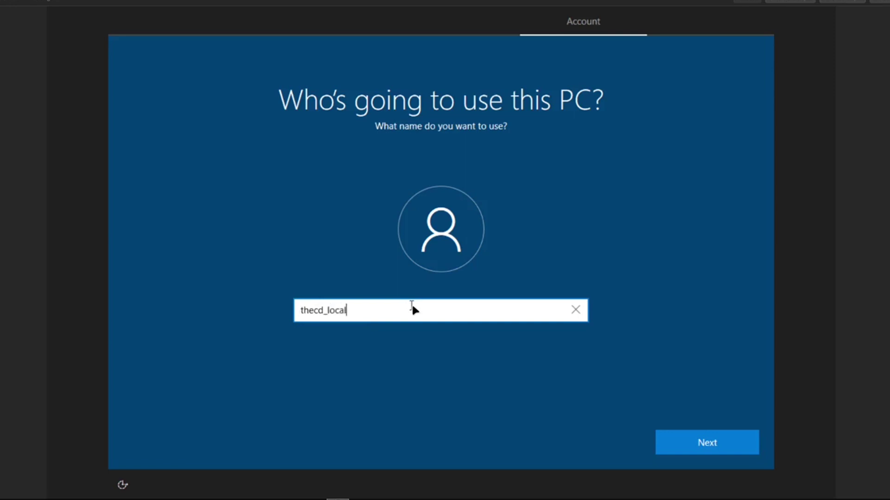
pyautogui.press('Return')
pyautogui.write('••••••••••')
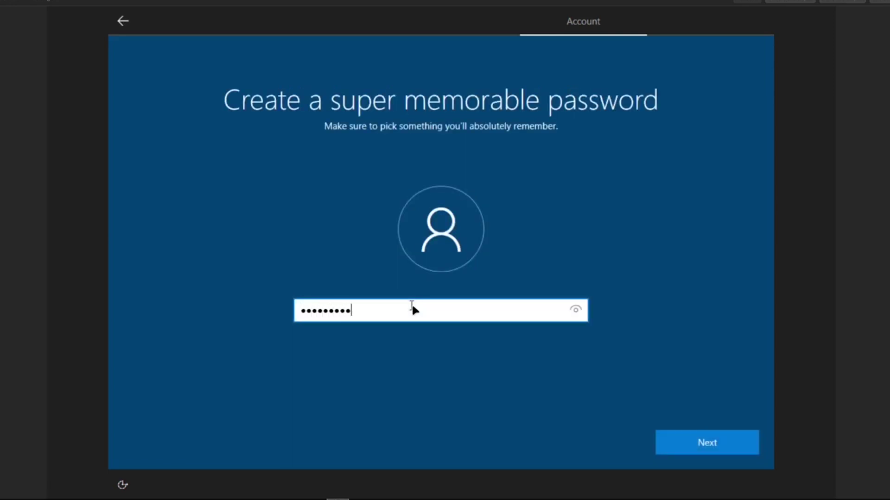
pyautogui.press('Return')
pyautogui.write('••••••••••')
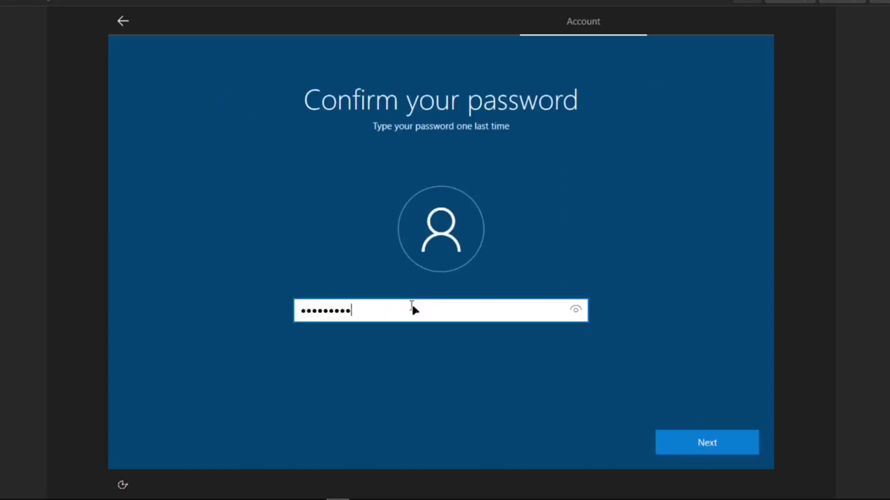
pyautogui.press('Return')
# Answer three security questions: first pet's name, birth city, and childhood nickname
pyautogui.press('Down')
pyautogui.press('Tab')
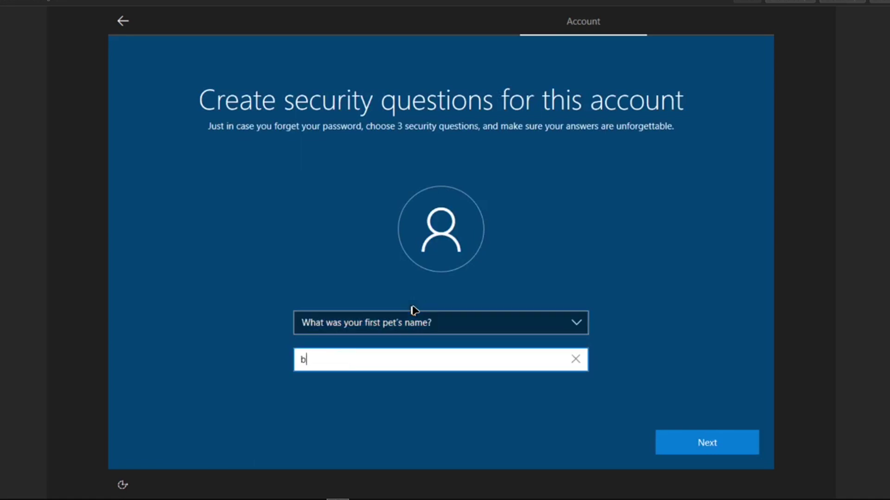
pyautogui.press('Return')
pyautogui.press('Down')
pyautogui.press('Tab')
pyautogui.write('b')
pyautogui.press('Return')
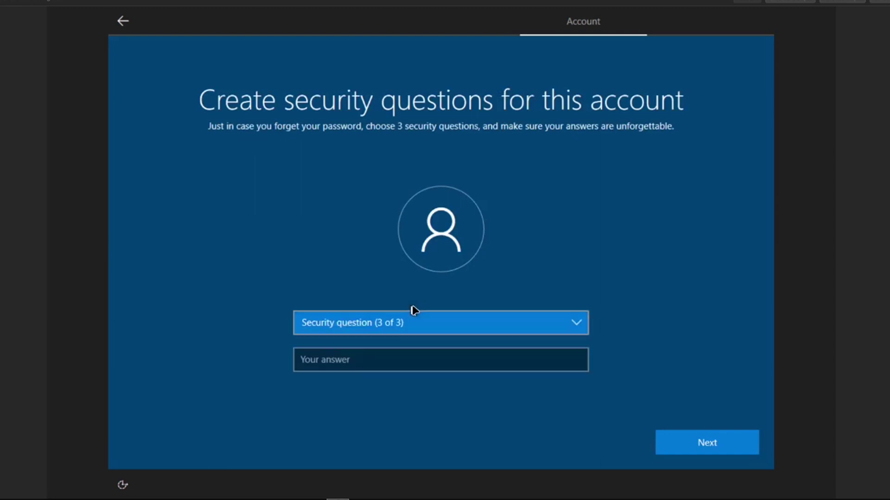
pyautogui.press('Down')
pyautogui.press('Tab')
pyautogui.write('b')
pyautogui.press('Return')
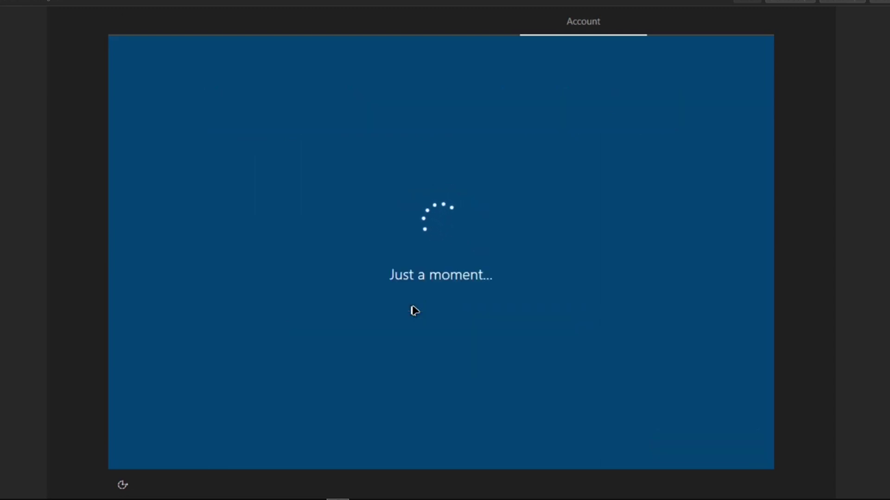
# Turn off location, tailored experiences, Find my device, inking and advertising ID; limit diagnostics; accept
pyautogui.click(144, 237)
pyautogui.click(132, 322)
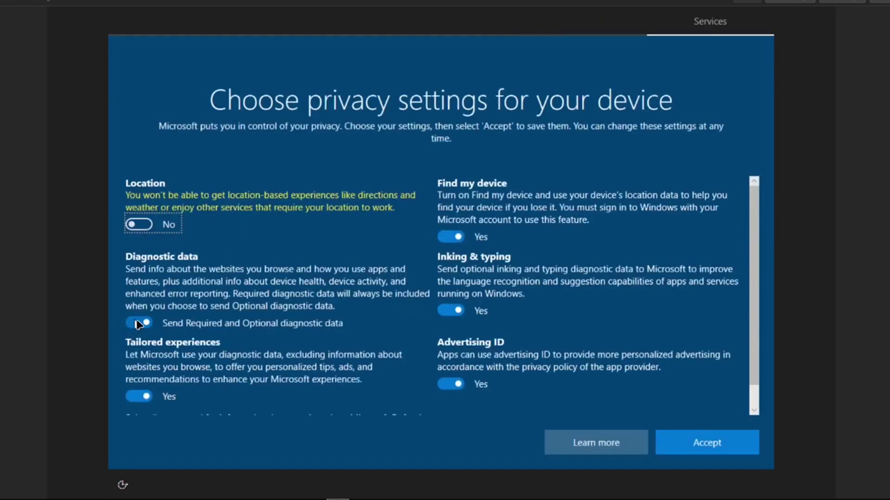
pyautogui.click(136, 395)
pyautogui.click(459, 237)
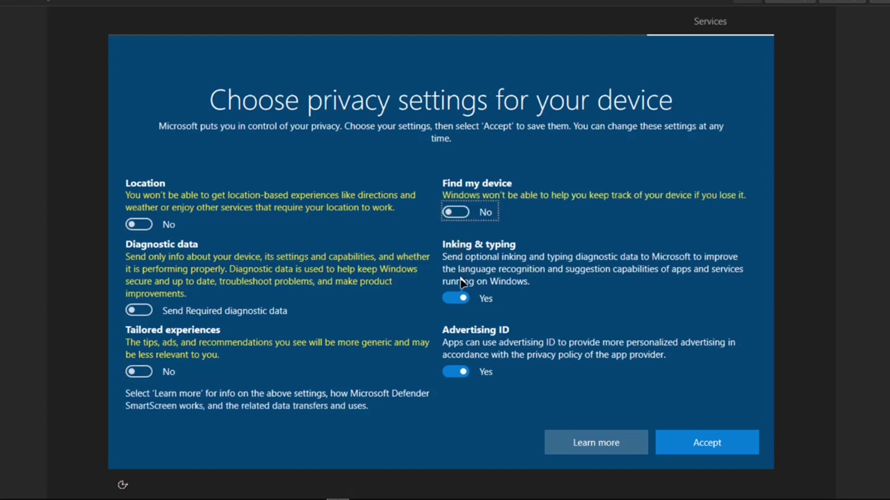
pyautogui.click(457, 297)
pyautogui.click(456, 371)
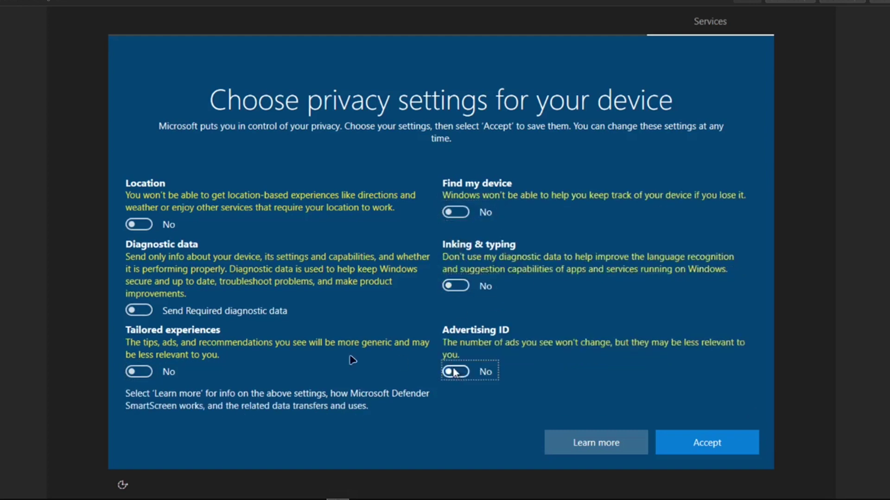
pyautogui.click(693, 440)
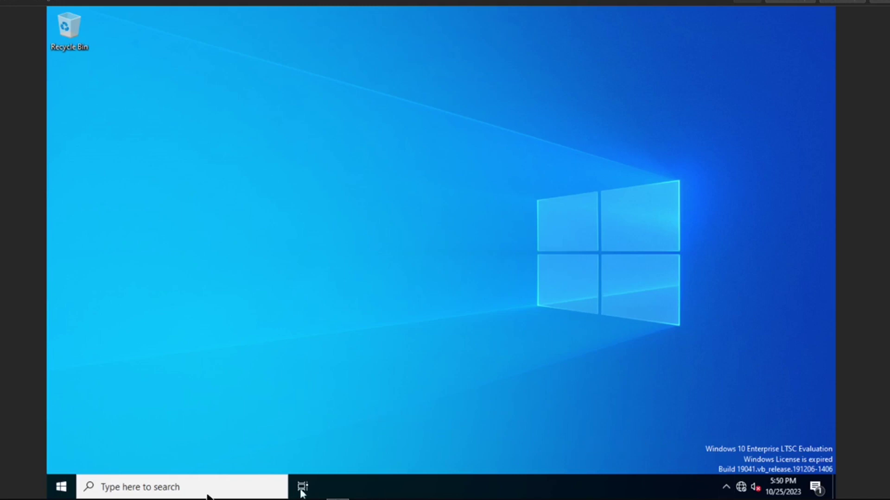
# Open the virtio-win CD drive in File Explorer and launch virtio-win-gt-x64
pyautogui.click(63, 489)
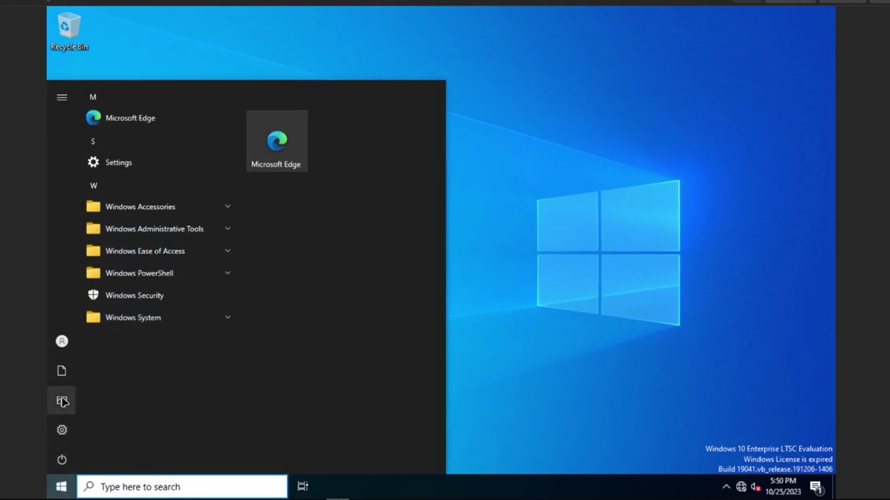
pyautogui.click(63, 384)
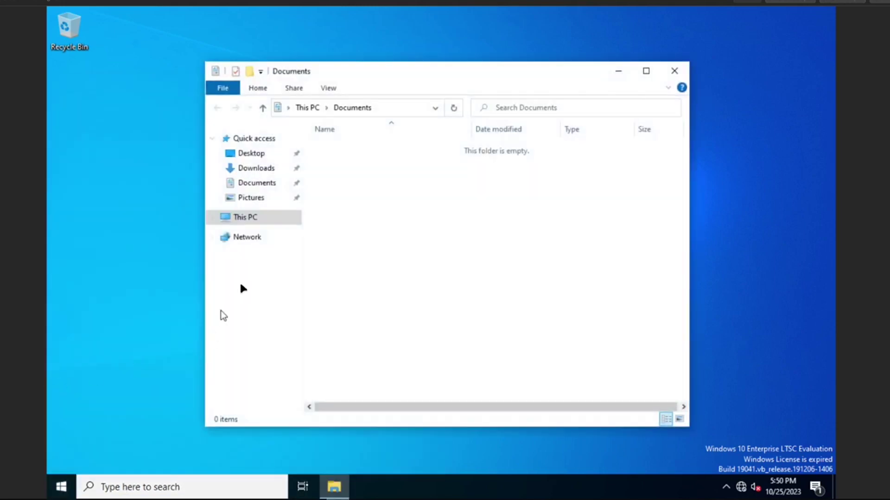
pyautogui.click(244, 219)
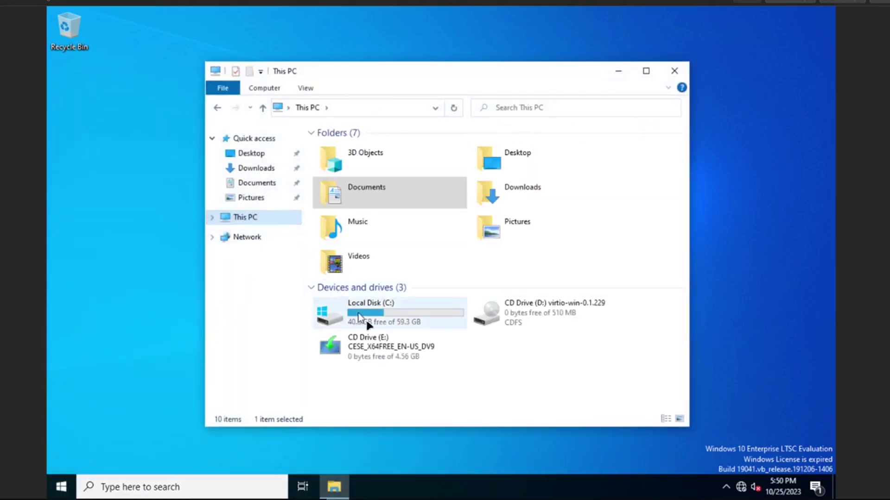
pyautogui.doubleClick(484, 309)
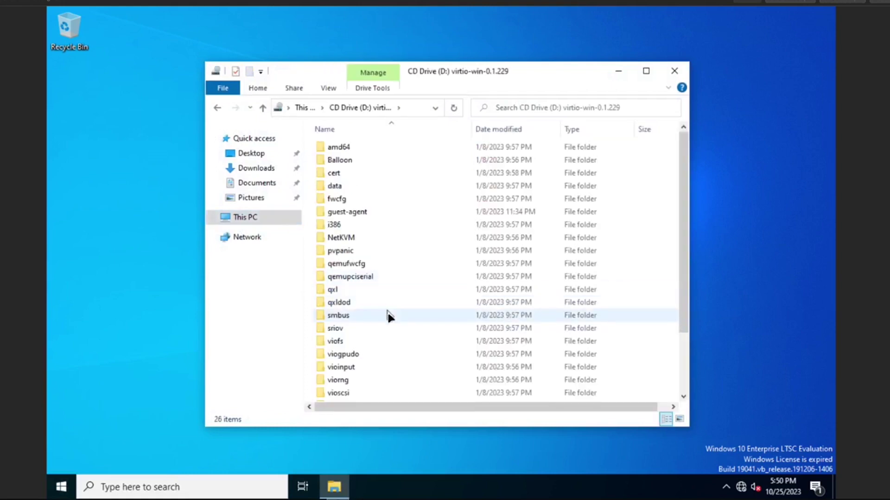
pyautogui.scroll(-2, 384, 320)
pyautogui.doubleClick(348, 370)
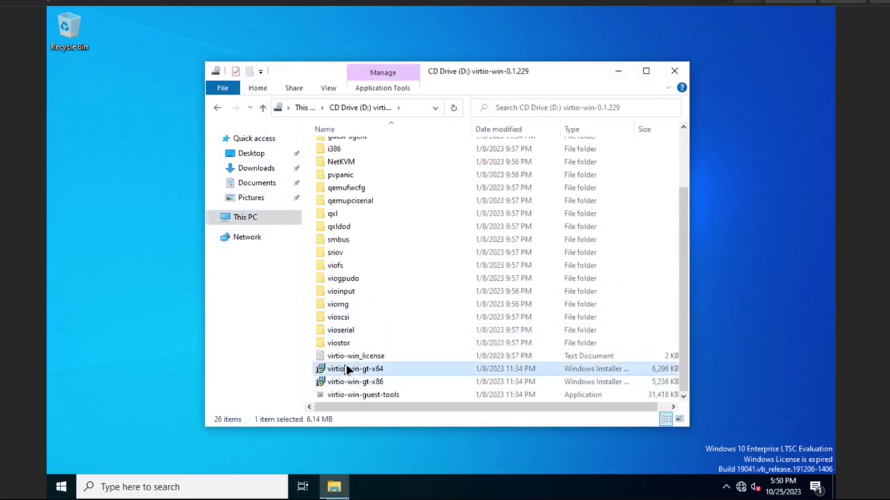
# Accept the license, install the virtio-win guest drivers, finish, and bring up the Run box
pyautogui.click(505, 343)
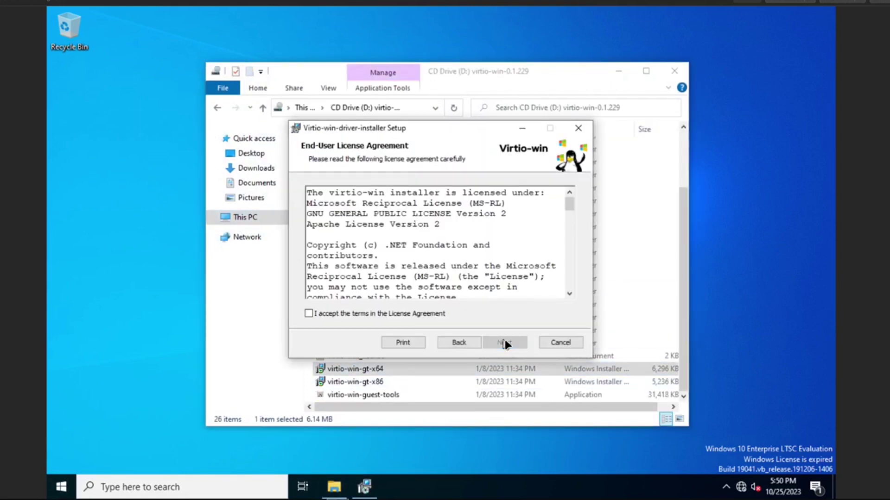
pyautogui.click(421, 315)
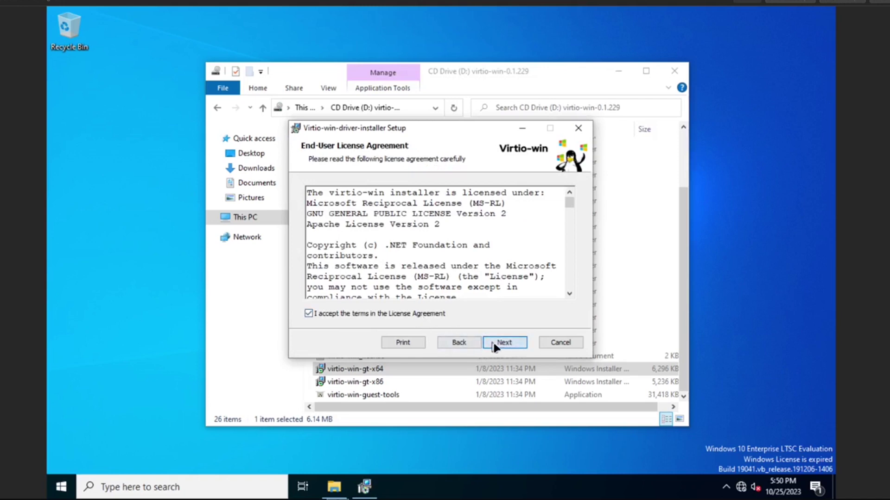
pyautogui.click(494, 342)
pyautogui.click(515, 343)
pyautogui.click(515, 343)
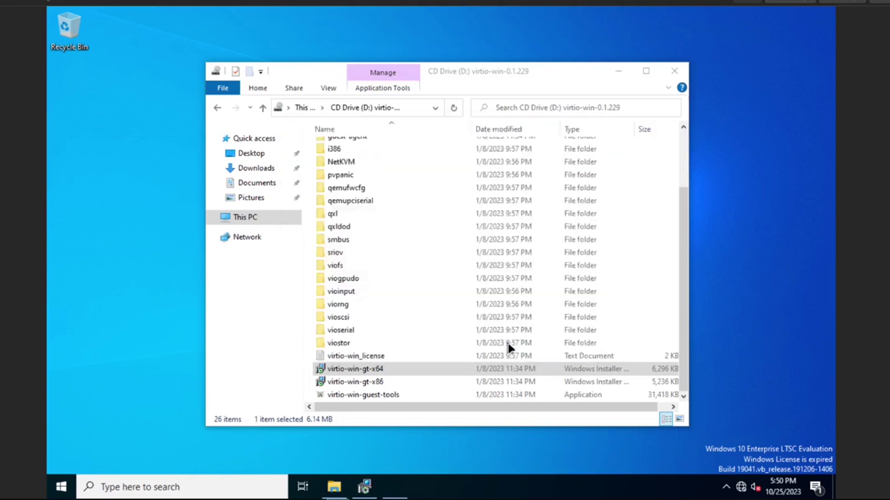
pyautogui.click(426, 332)
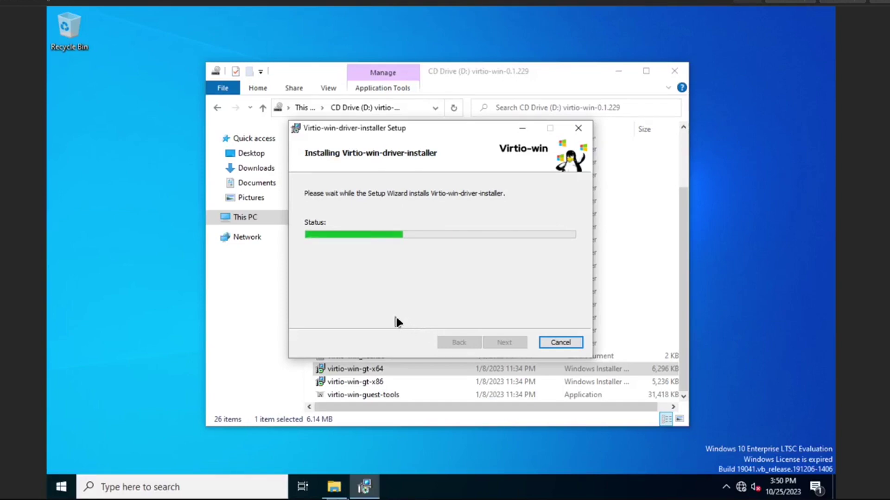
pyautogui.click(701, 239)
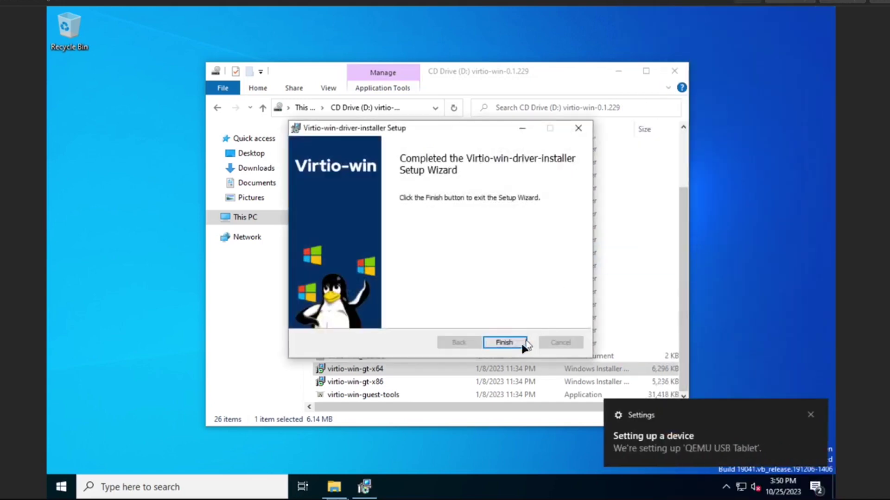
pyautogui.click(520, 342)
pyautogui.rightClick(61, 486)
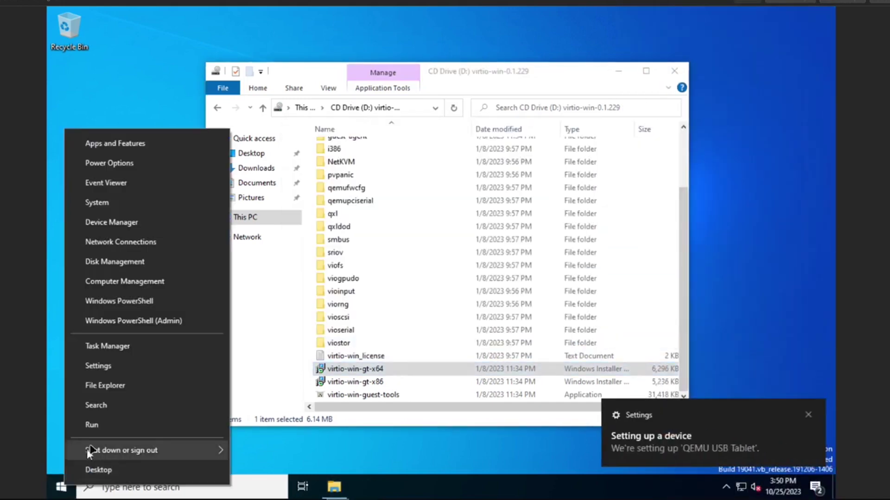
pyautogui.click(90, 422)
# Launch cmd from Run and run ipconfig to show the VM's IP configuration
pyautogui.write('cmd')
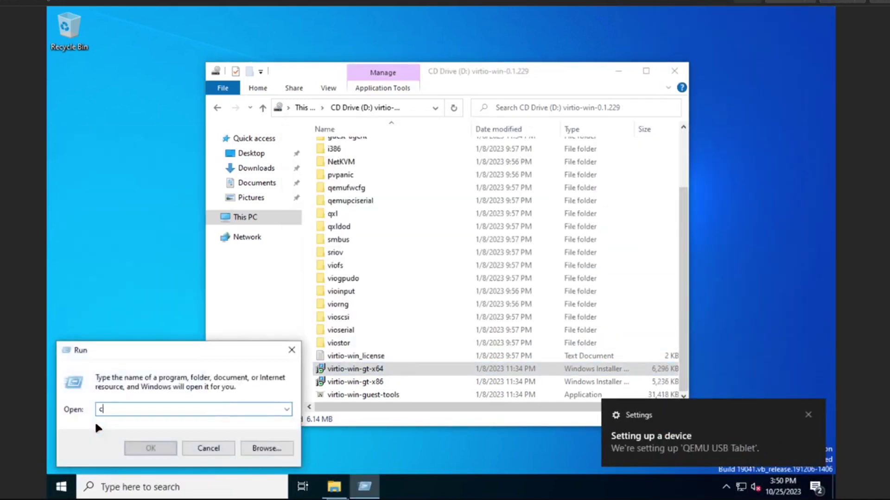
pyautogui.press('Return')
pyautogui.write('ip')
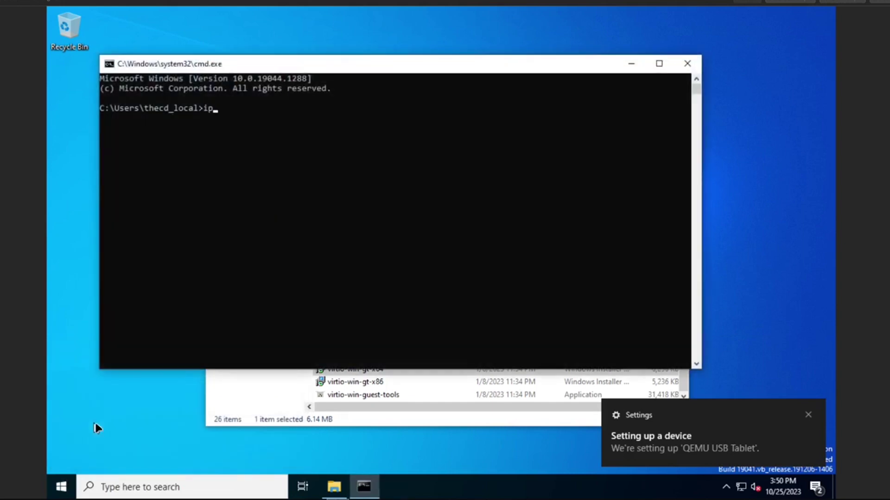
pyautogui.write('config')
pyautogui.press('Return')
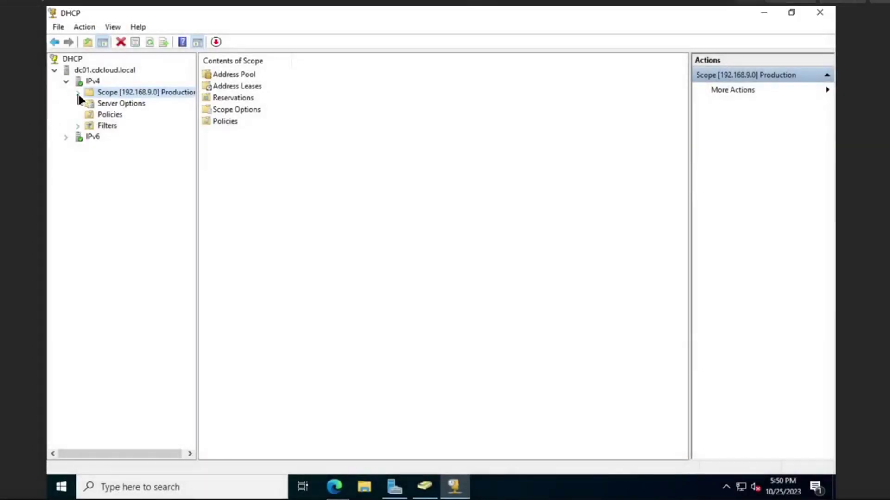
# Refresh the Production scope's Address Leases and select the 192.168.9.100 lease, widening its name column
pyautogui.click(78, 93)
pyautogui.click(114, 115)
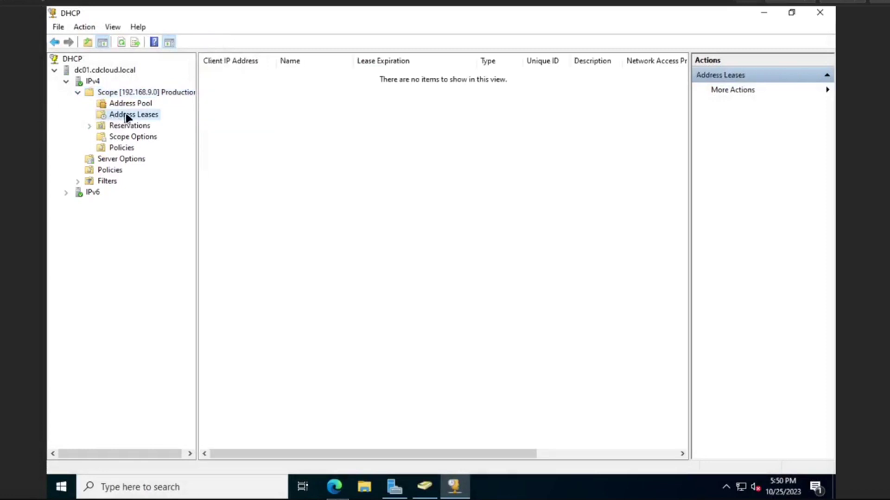
pyautogui.rightClick(125, 117)
pyautogui.click(162, 138)
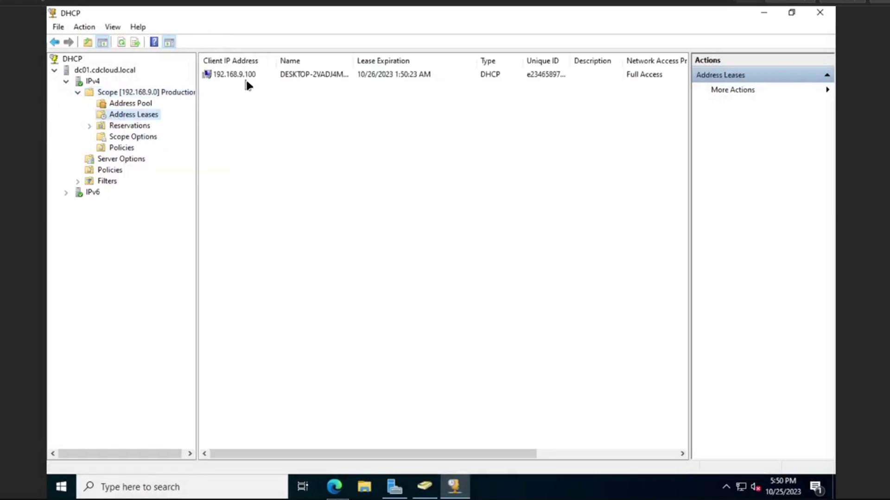
pyautogui.click(277, 74)
pyautogui.moveTo(353, 61); pyautogui.dragTo(370, 61)
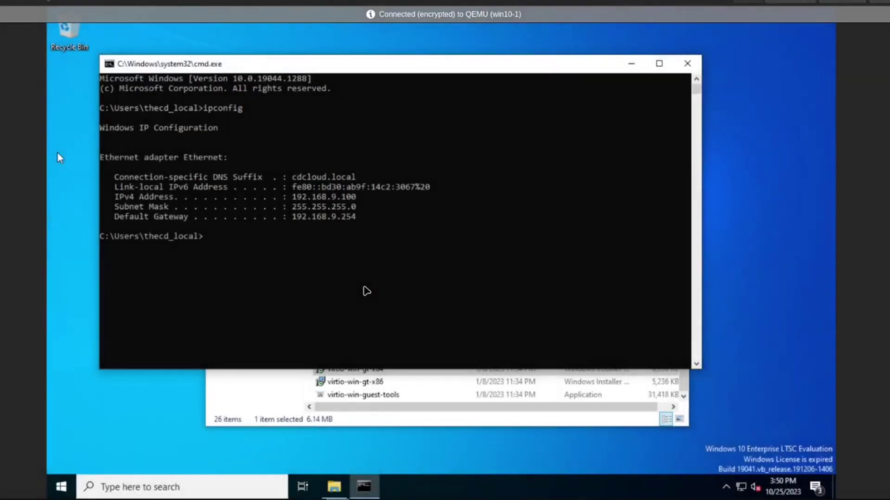
# Reach Advanced system settings from This PC's Properties About page
pyautogui.click(280, 402)
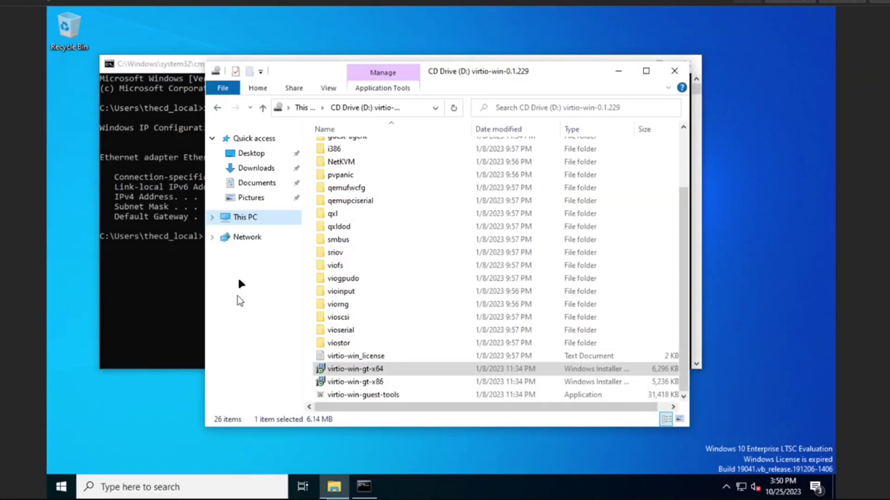
pyautogui.rightClick(240, 219)
pyautogui.click(278, 381)
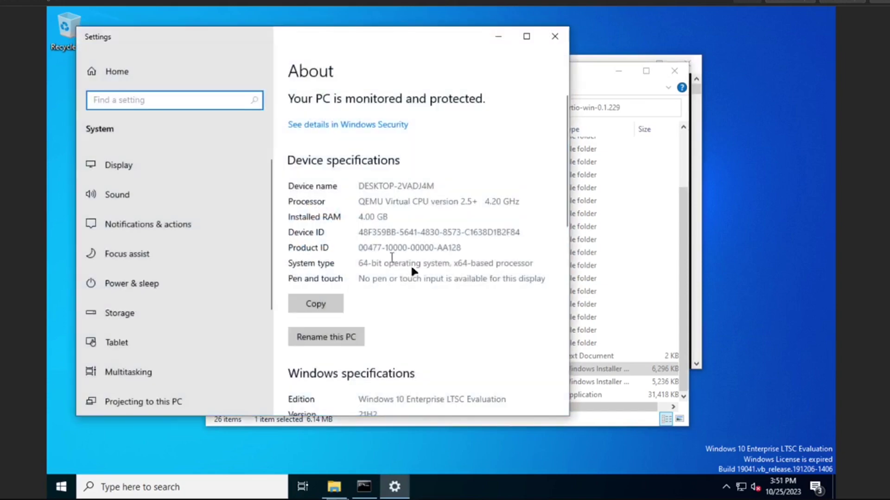
pyautogui.scroll(-10, 418, 275)
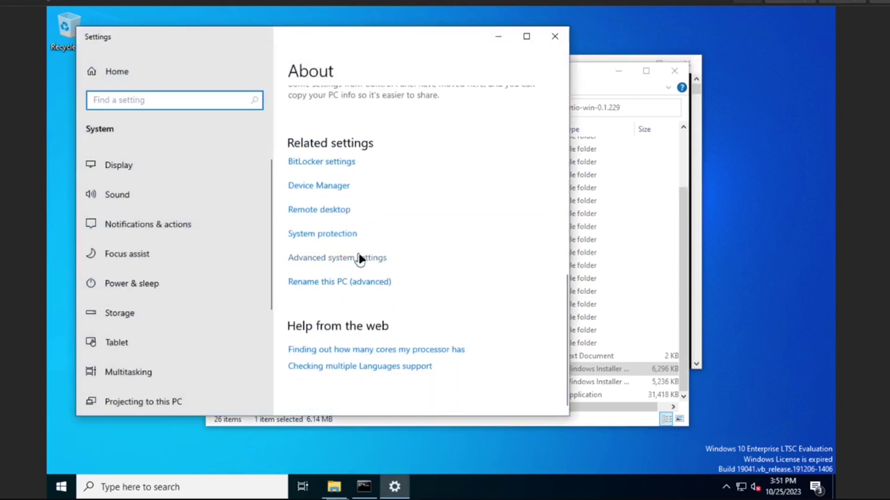
pyautogui.click(315, 258)
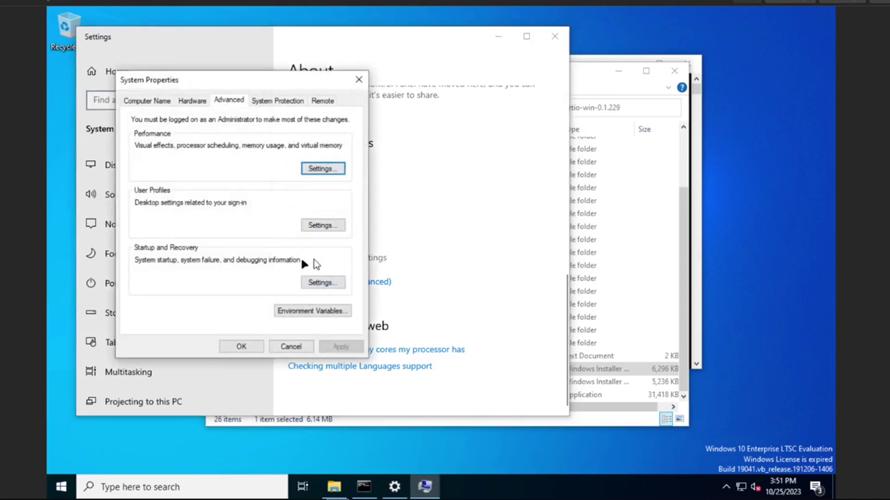
# Rename the computer to Win10-1 and set it to join the cdcloud domain
pyautogui.click(161, 105)
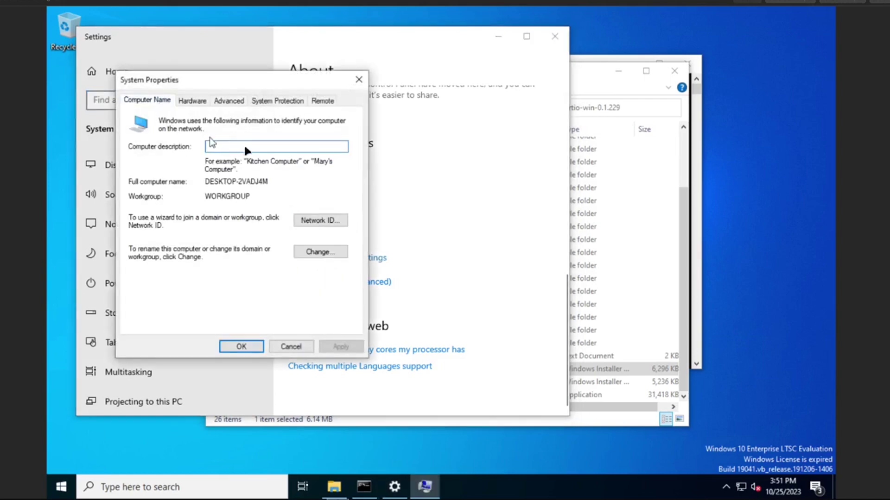
pyautogui.click(317, 252)
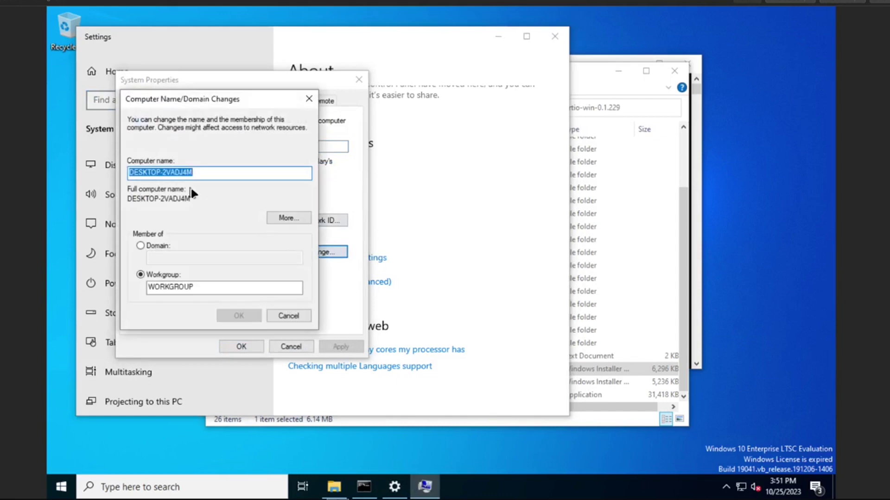
pyautogui.write('W')
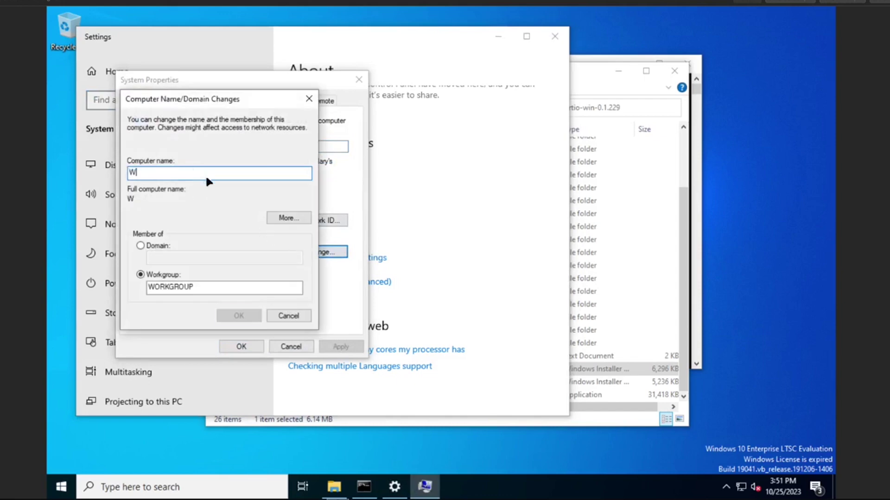
pyautogui.write('in10-1')
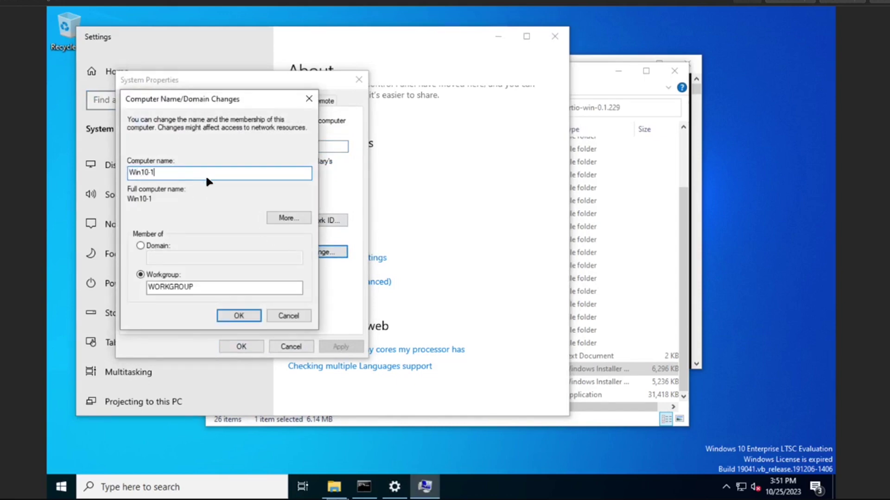
pyautogui.press('Tab')
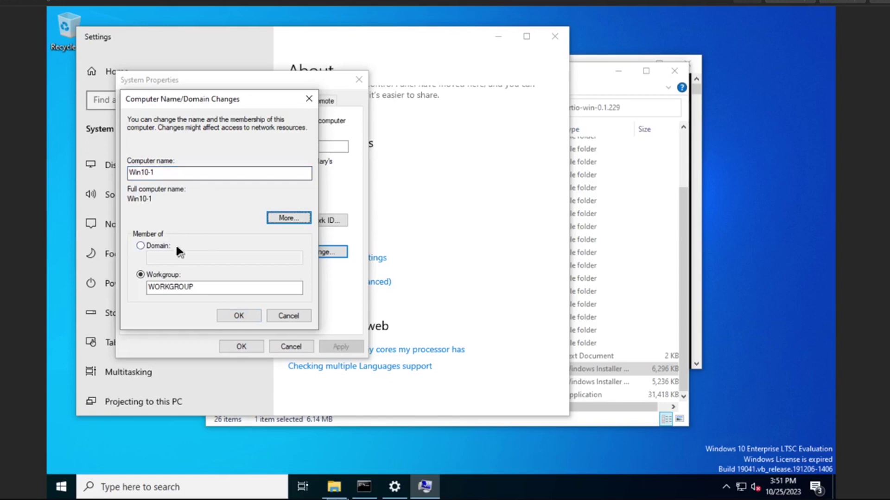
pyautogui.click(168, 247)
pyautogui.click(167, 258)
pyautogui.write('cdcloud.local')
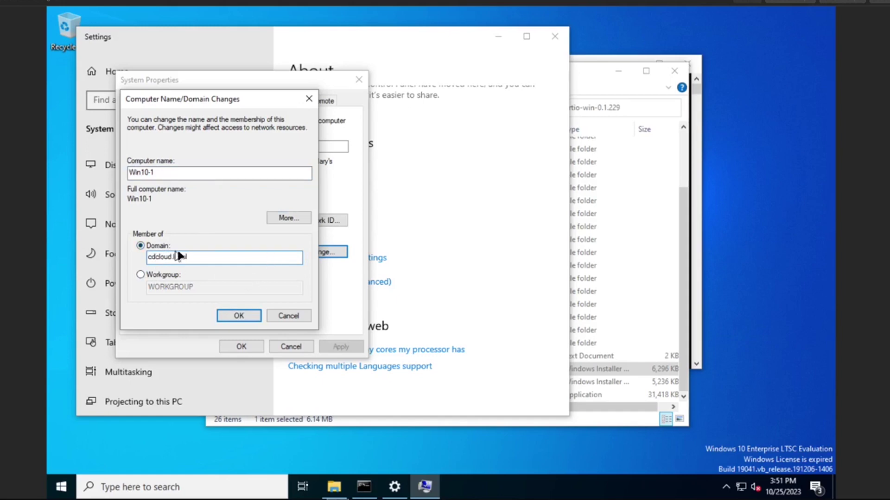
pyautogui.click(239, 317)
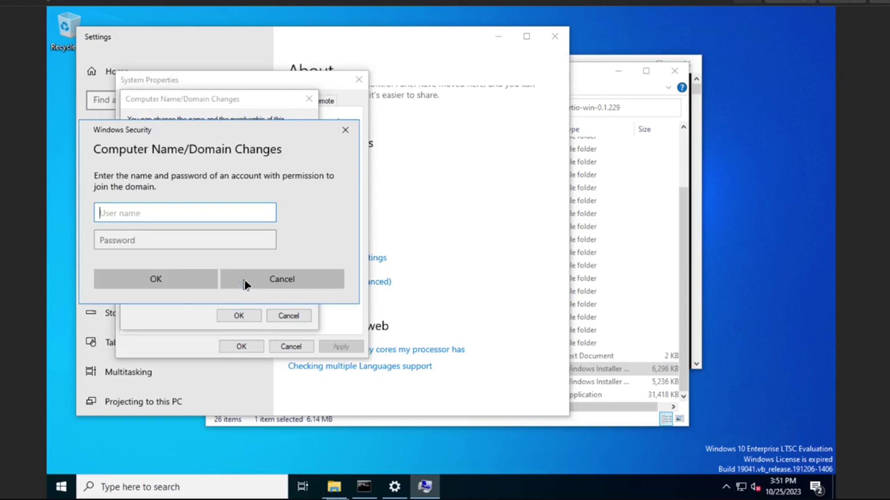
# Enter the domain account username and password to authorize the join
pyautogui.write('te')
pyautogui.write('ecd')
pyautogui.press('Tab')
pyautogui.write('Password1!')
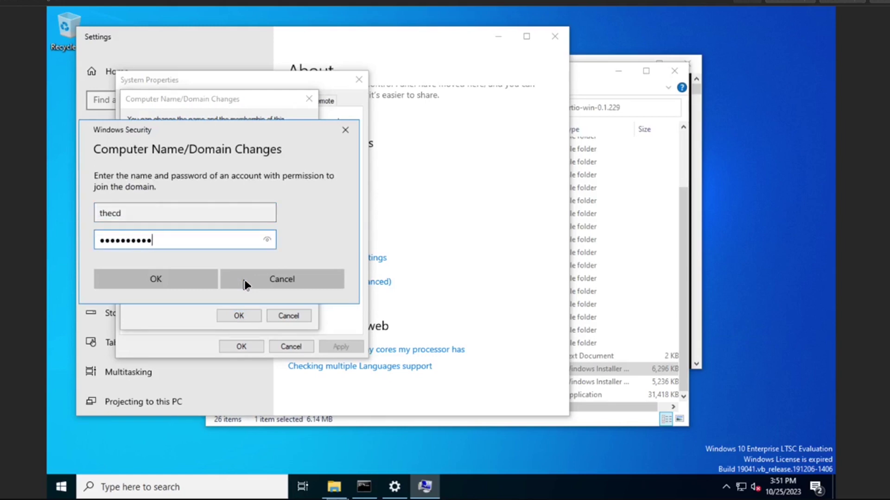
pyautogui.press('Return')
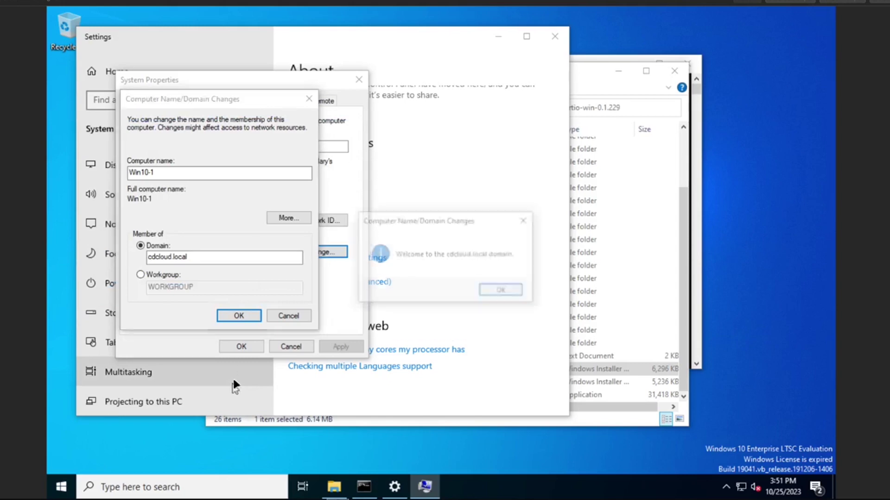
# Acknowledge the domain welcome and restart notices, close System Properties, and restart now
pyautogui.click(503, 294)
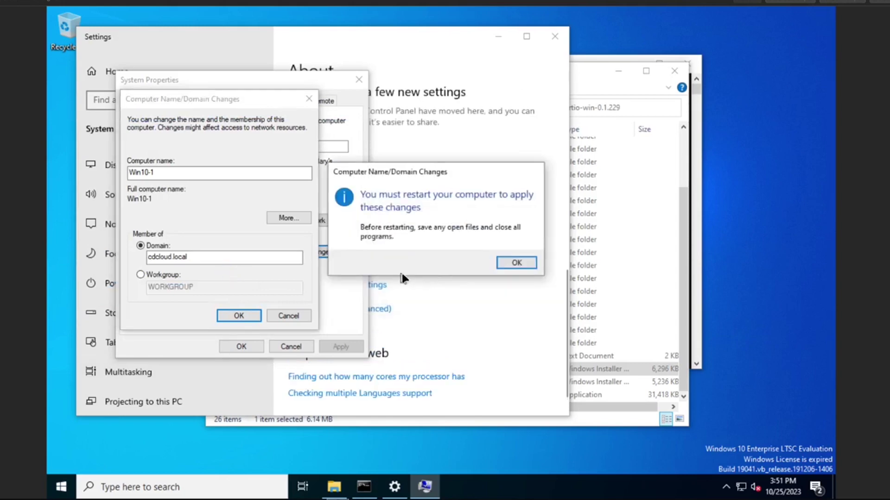
pyautogui.click(516, 267)
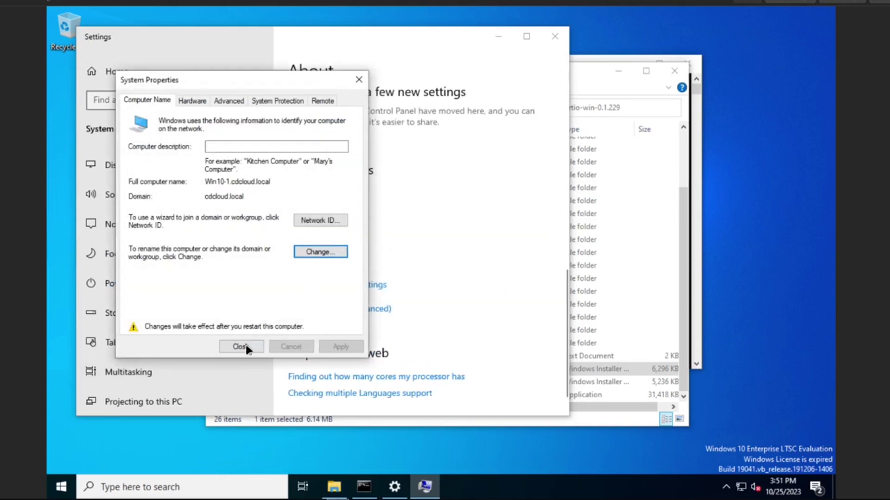
pyautogui.click(247, 346)
pyautogui.click(441, 257)
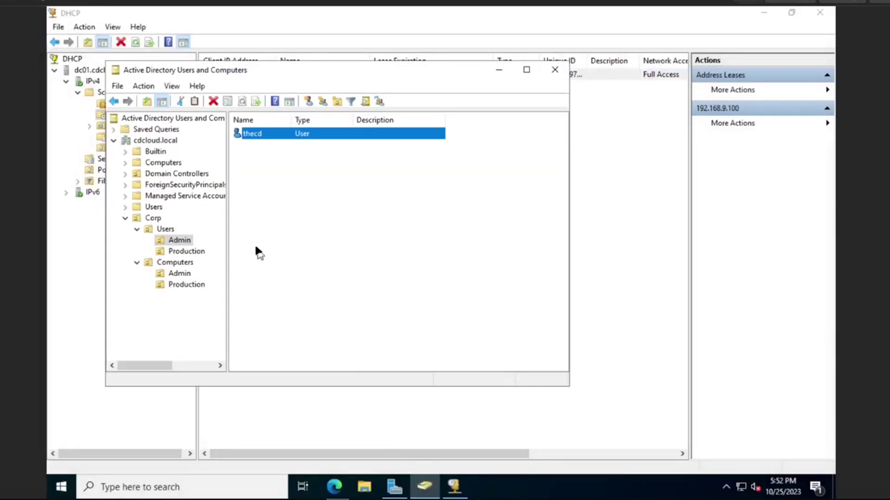
# Move WIN10-1 from Computers into Corp > Computers > Production and confirm it's there
pyautogui.click(164, 162)
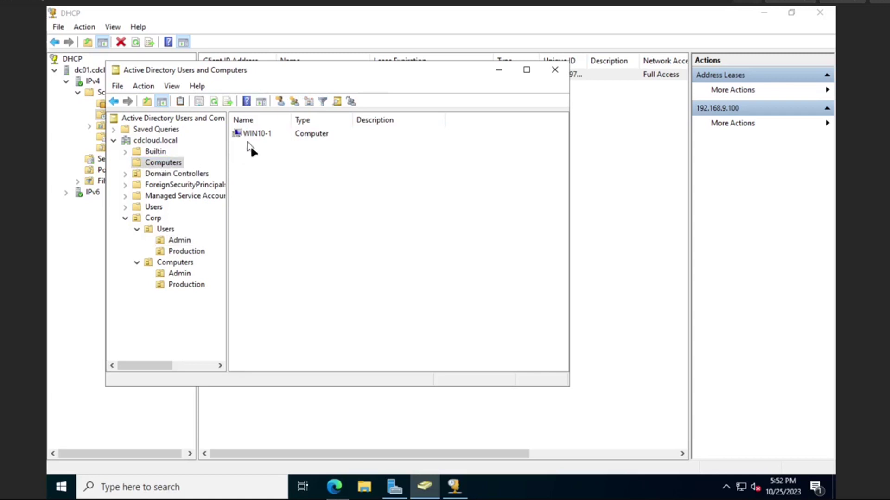
pyautogui.moveTo(252, 138); pyautogui.dragTo(181, 290)
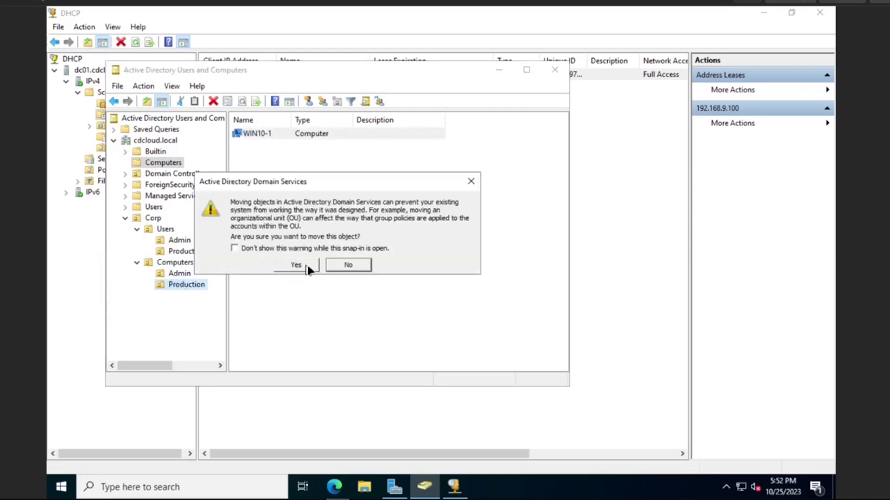
pyautogui.click(304, 268)
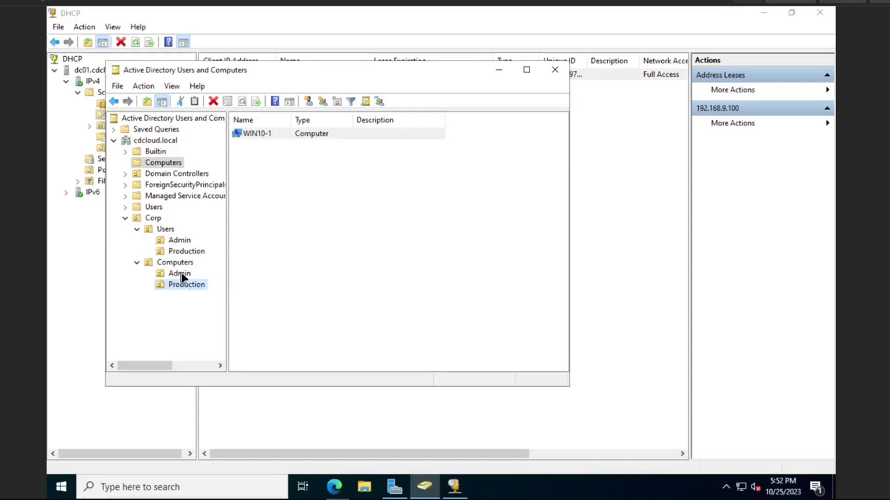
pyautogui.click(179, 273)
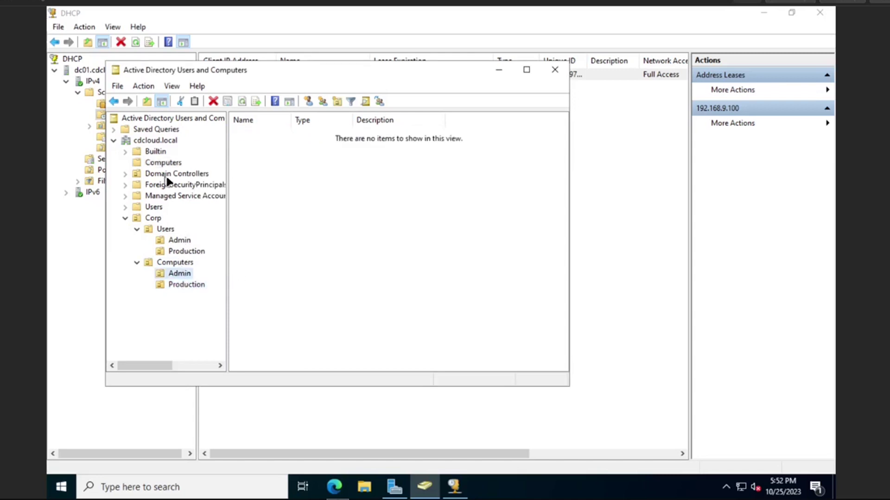
pyautogui.click(178, 286)
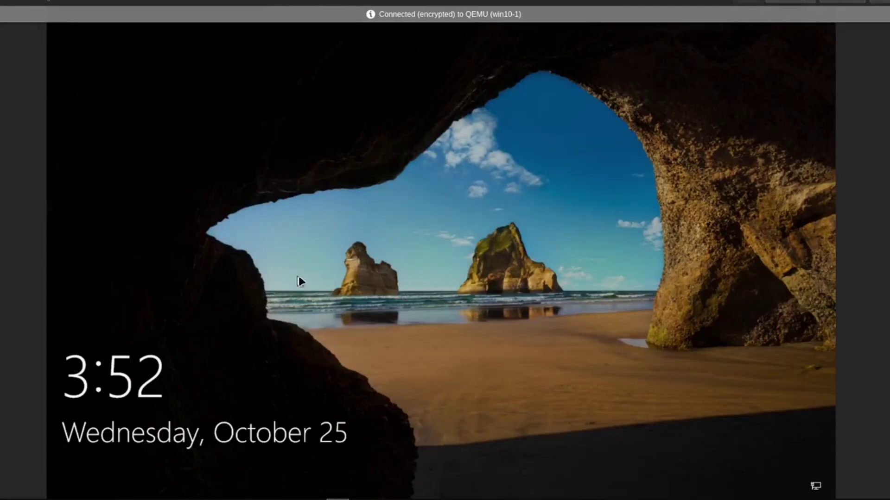
# Sign in as Other user with the domain username and password
pyautogui.click(298, 277)
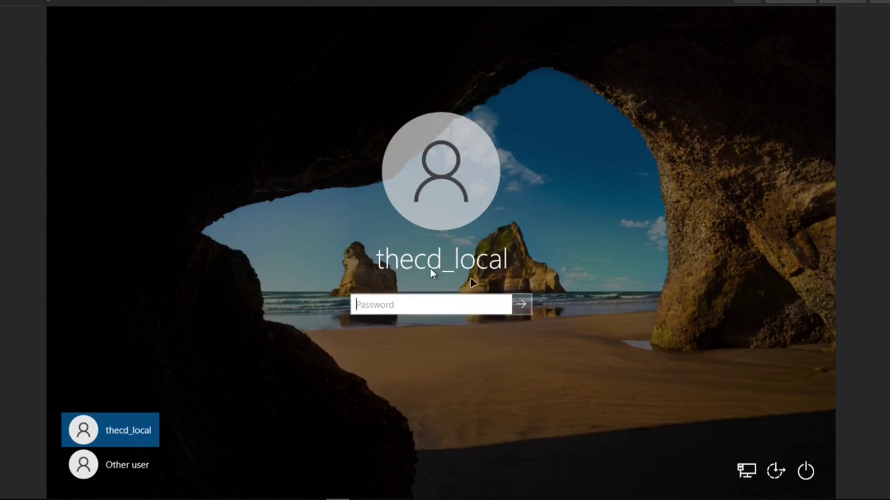
pyautogui.click(126, 468)
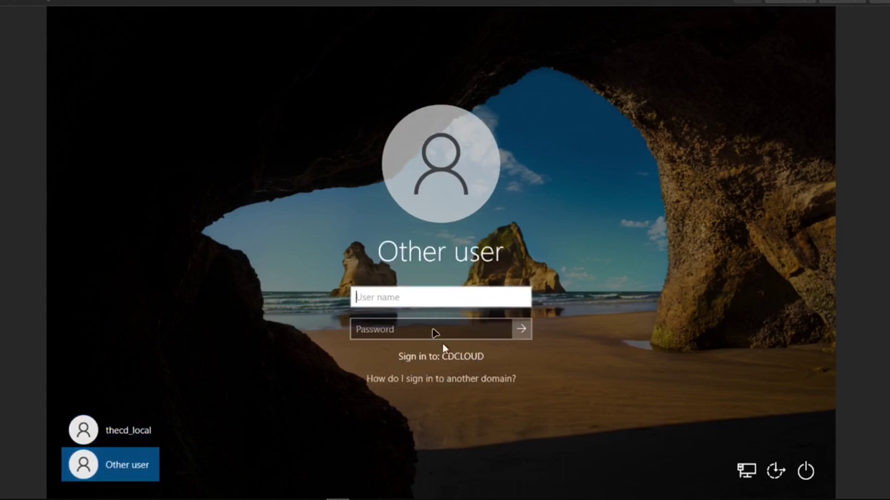
pyautogui.write('thecd')
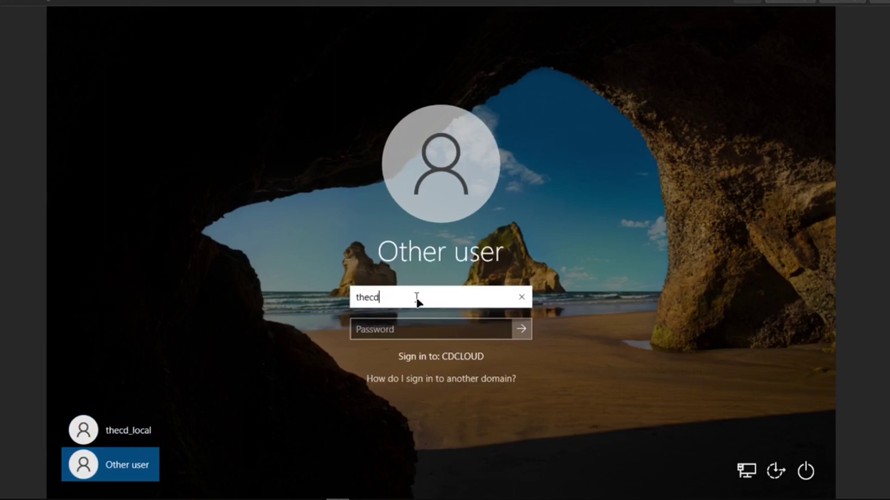
pyautogui.press('Tab')
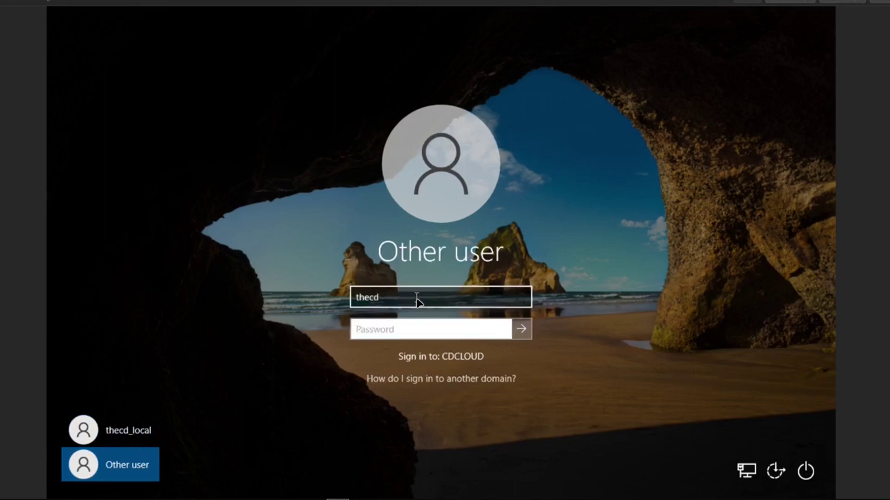
pyautogui.write('••••••••••')
pyautogui.press('Return')
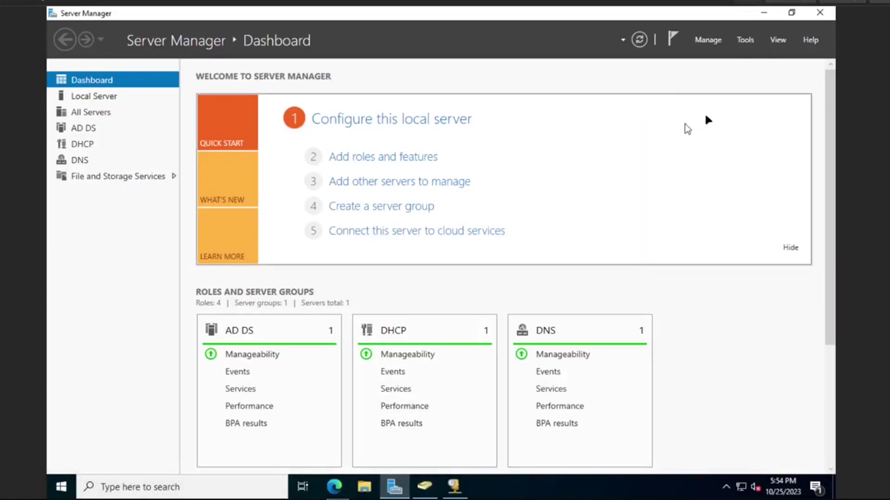
# Launch Group Policy Management from Tools and expand Forest > Domains > cdcloud.local
pyautogui.click(747, 41)
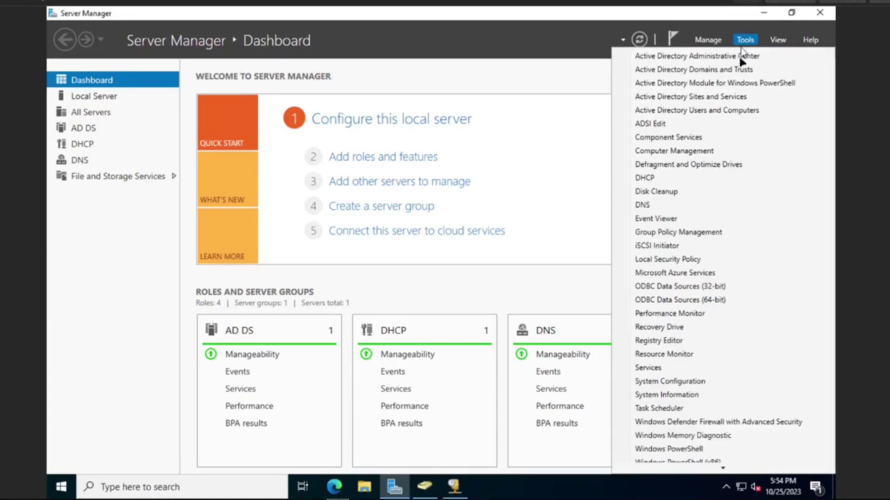
pyautogui.click(686, 234)
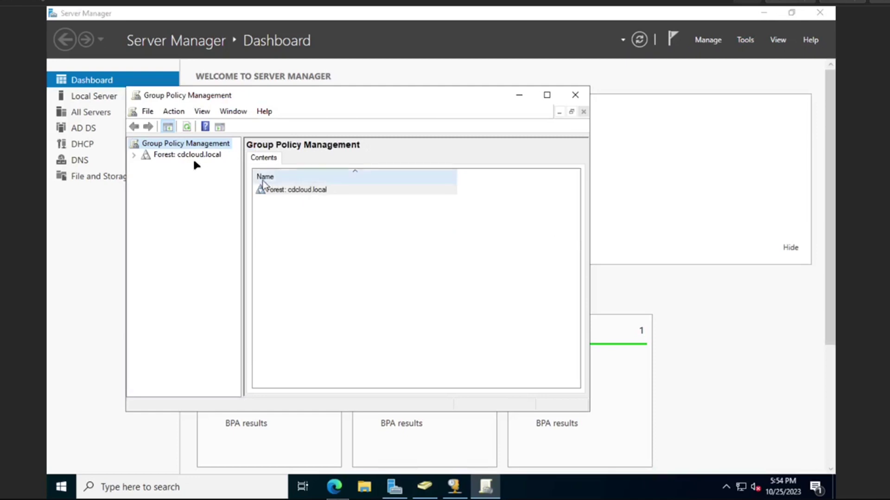
pyautogui.click(135, 155)
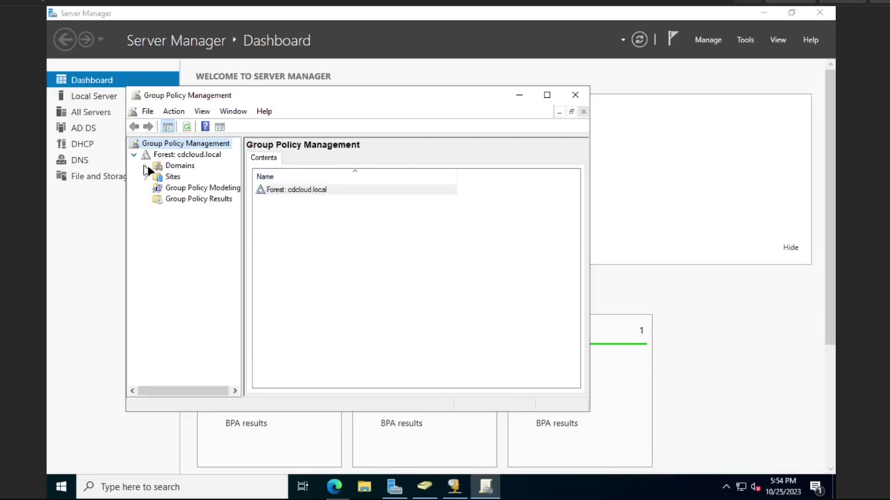
pyautogui.click(146, 166)
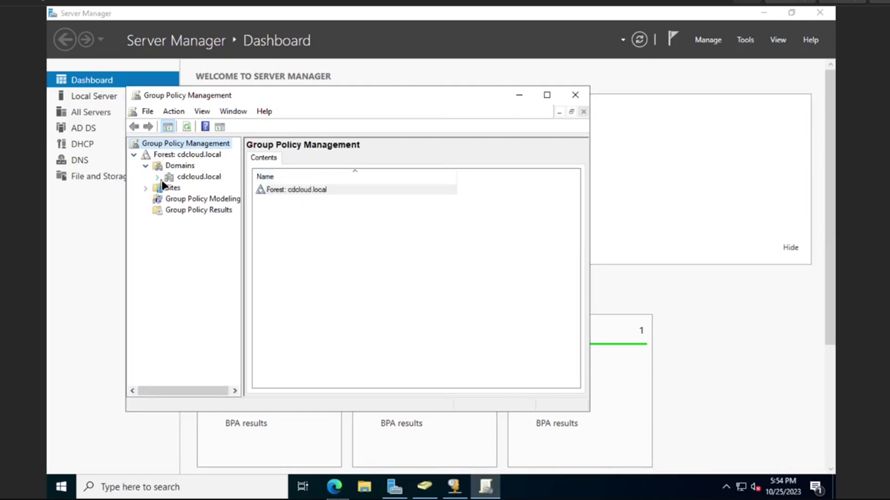
pyautogui.click(158, 178)
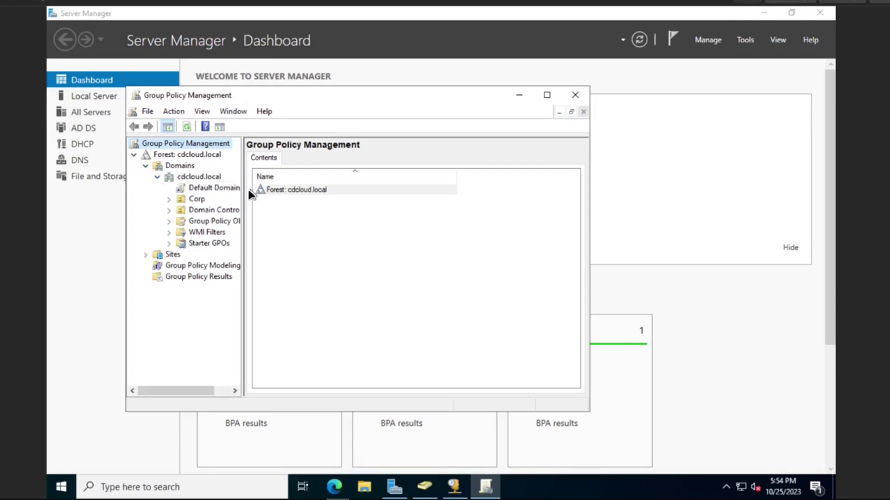
pyautogui.moveTo(243, 189); pyautogui.dragTo(345, 190)
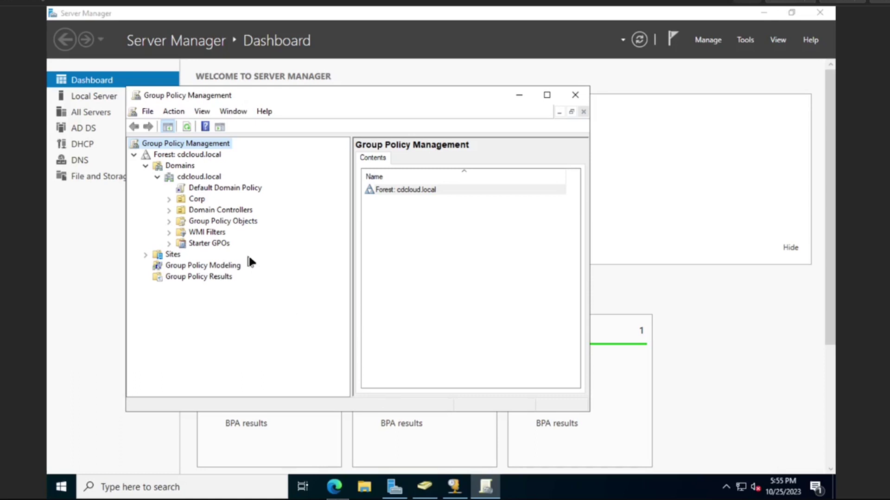
# Expand Corp > Computers and bring up the Production OU's context menu
pyautogui.click(169, 210)
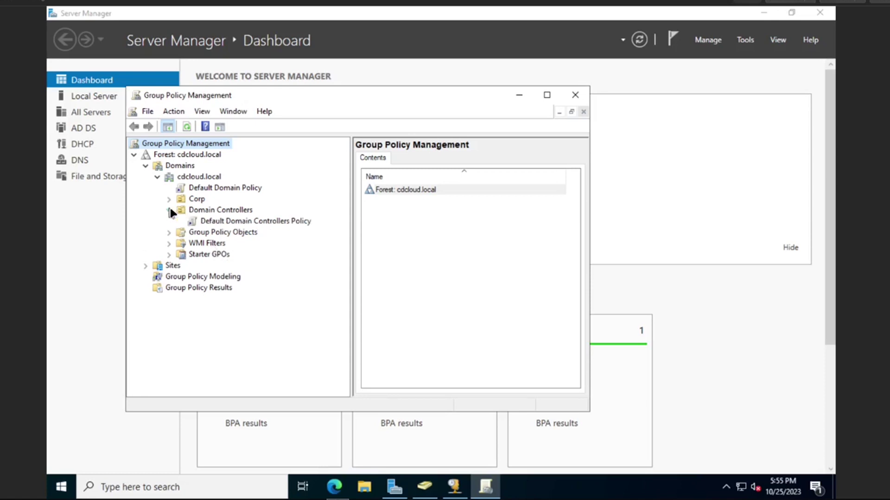
pyautogui.click(169, 199)
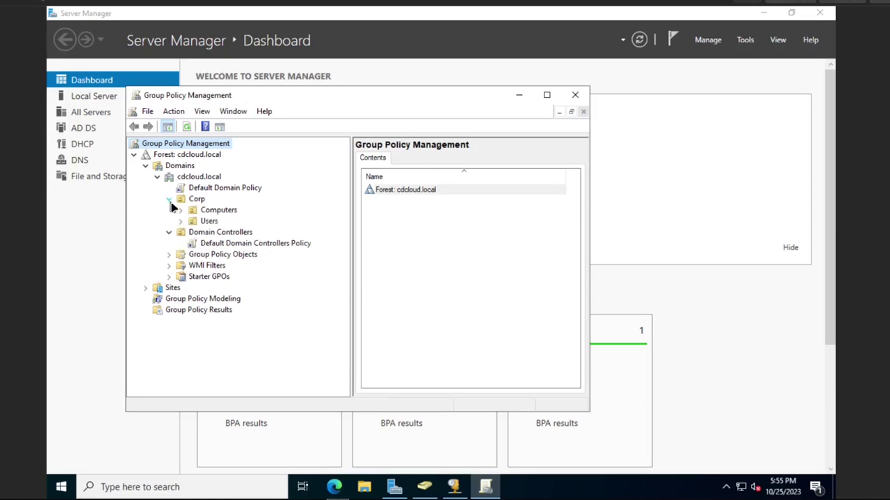
pyautogui.click(180, 210)
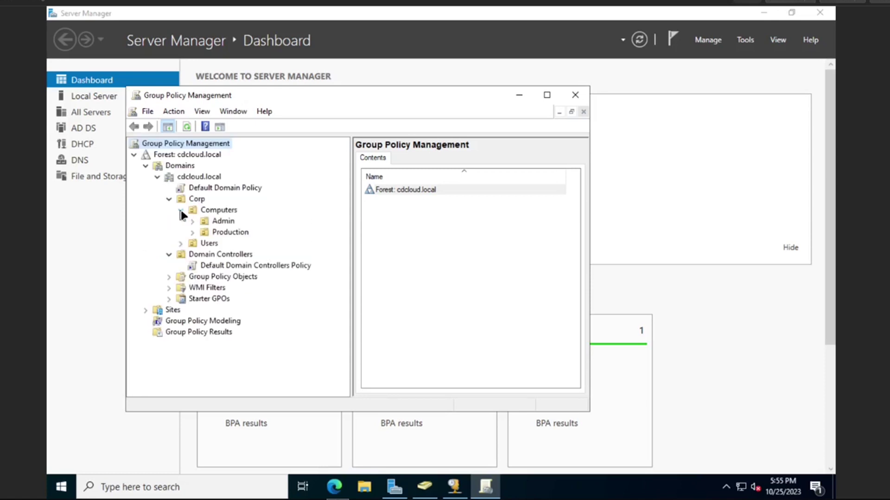
pyautogui.rightClick(235, 231)
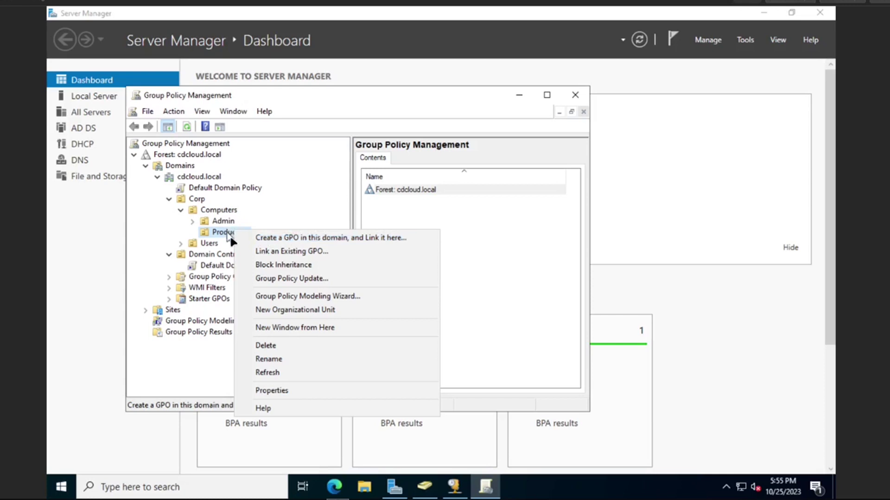
# Create a GPO named Local Admin in the domain, linked to Production
pyautogui.click(258, 238)
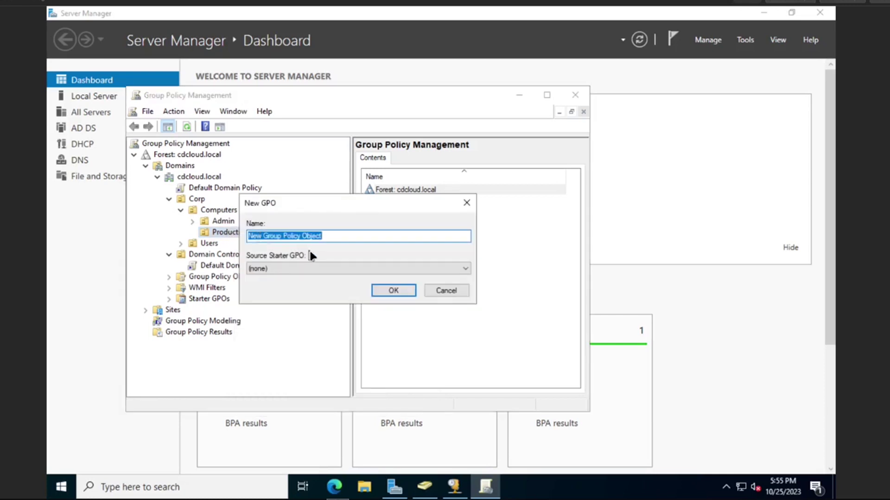
pyautogui.write('Local Admin')
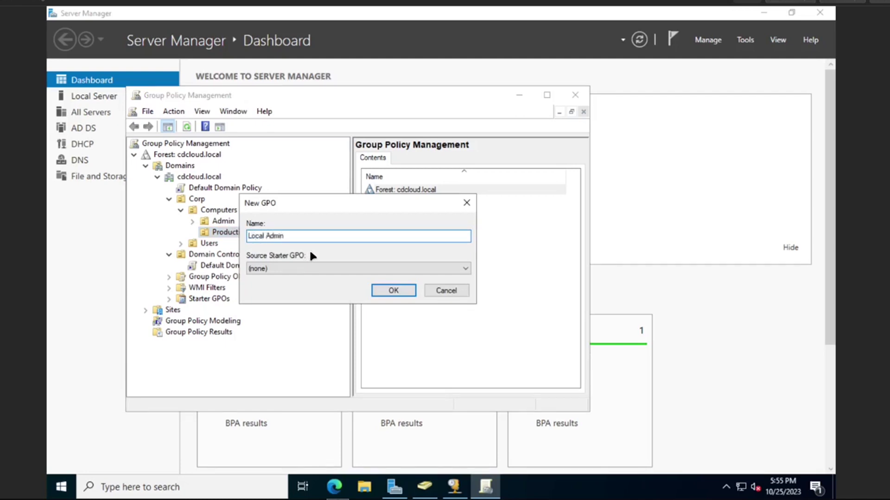
pyautogui.click(395, 290)
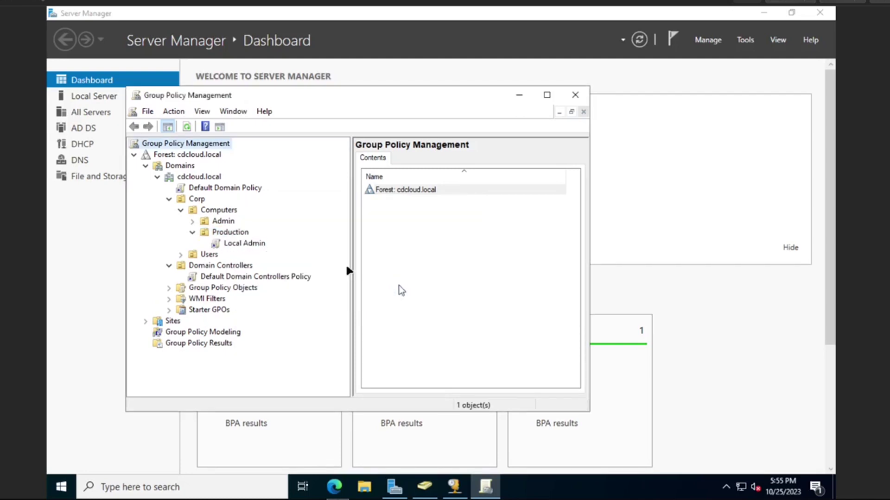
# Select the Local Admin GPO link and open it in Group Policy Management Editor
pyautogui.click(237, 244)
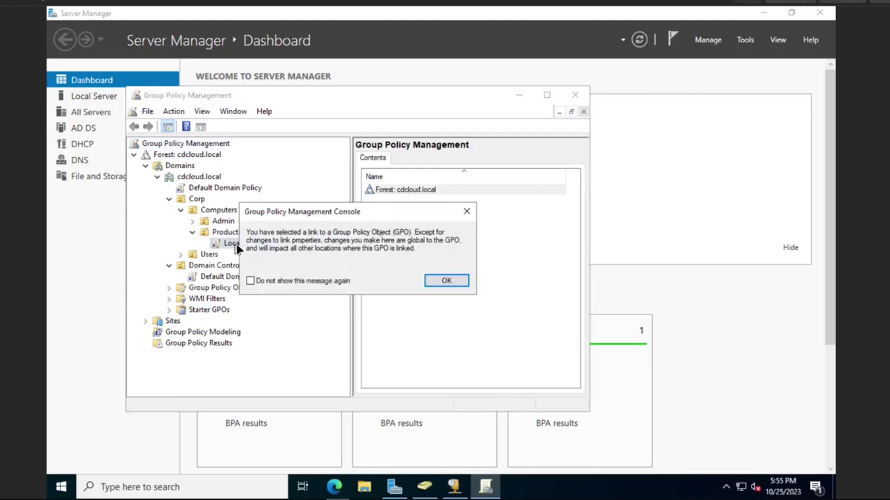
pyautogui.click(444, 280)
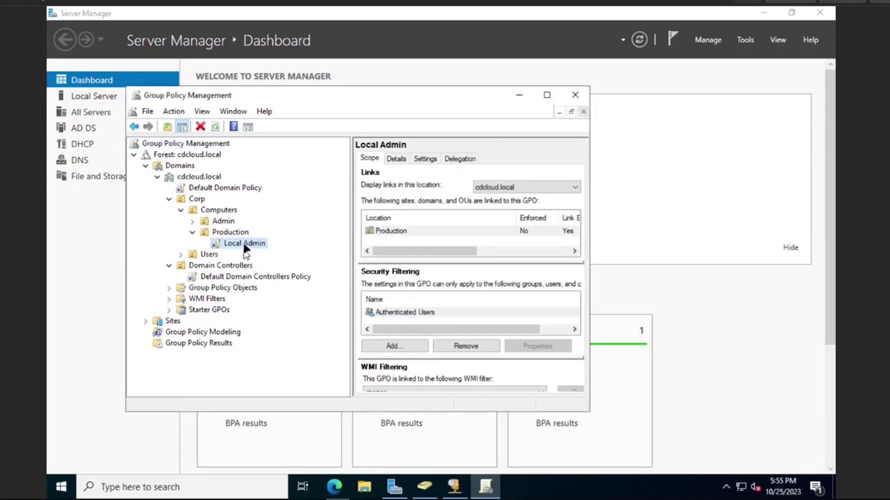
pyautogui.rightClick(242, 242)
pyautogui.click(265, 251)
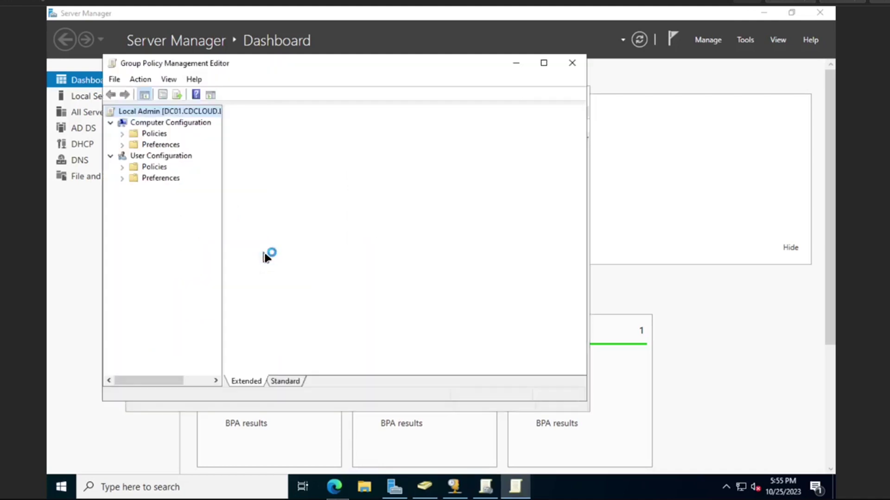
# Create a new Local Group item under Computer Configuration > Preferences > Control Panel Settings > Local Users and Groups
pyautogui.click(122, 145)
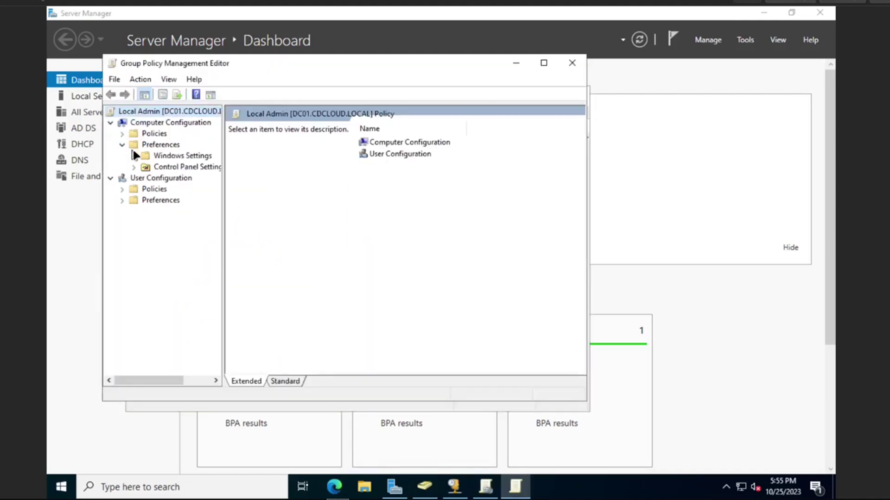
pyautogui.click(134, 168)
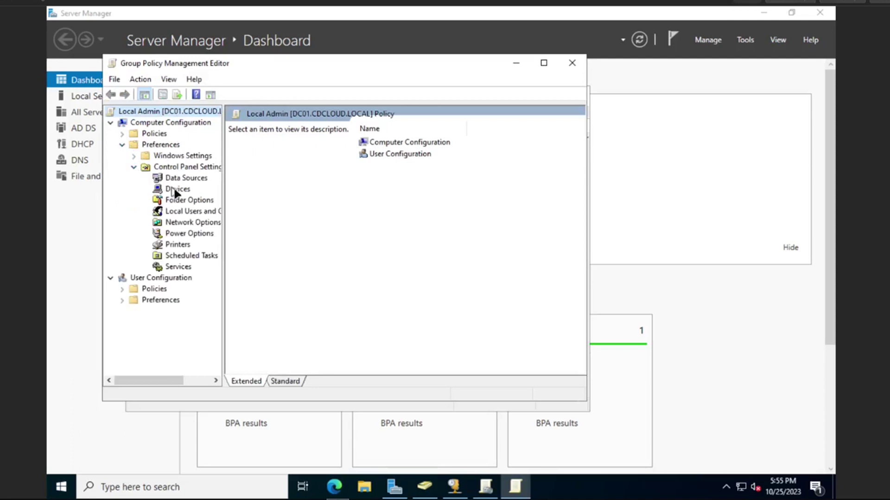
pyautogui.click(188, 211)
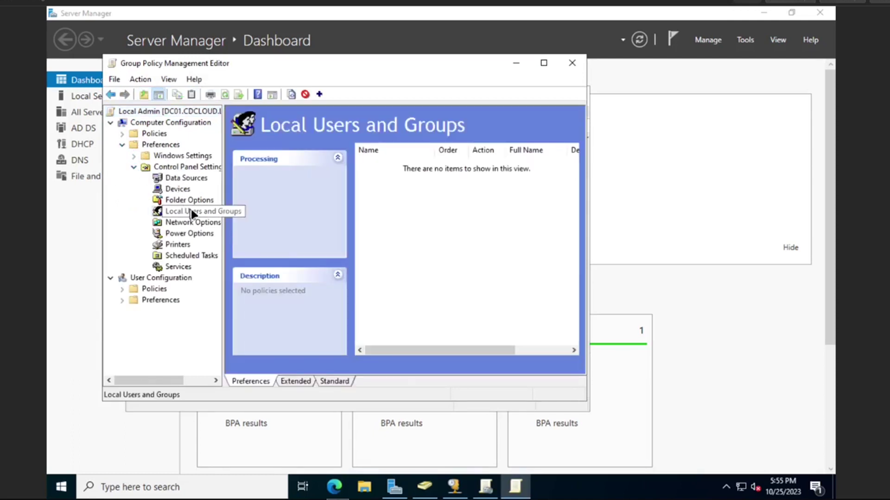
pyautogui.rightClick(383, 211)
pyautogui.moveTo(407, 226)
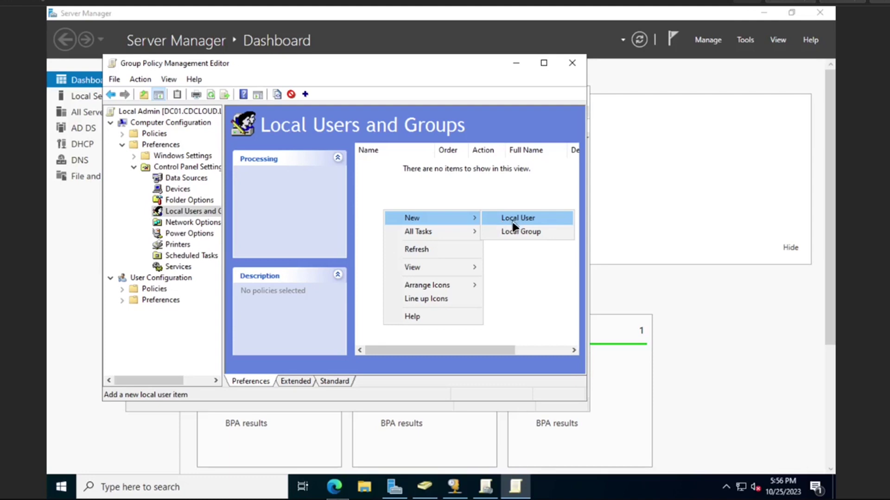
pyautogui.click(535, 233)
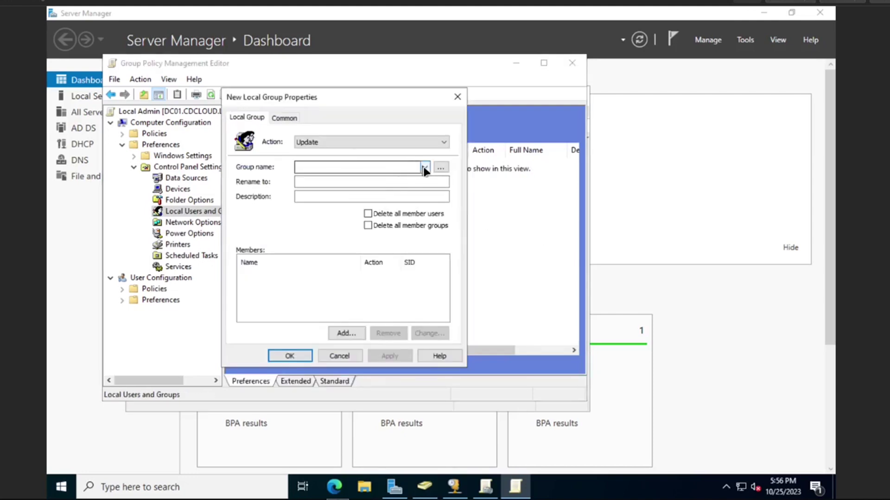
# Pick Administrators (built-in) for the new local group item and browse to the domain user account as a member
pyautogui.click(423, 169)
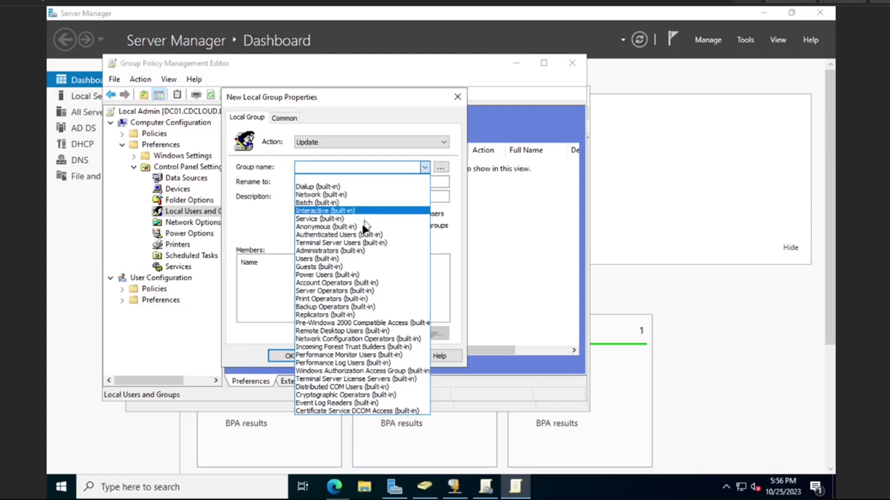
pyautogui.click(338, 250)
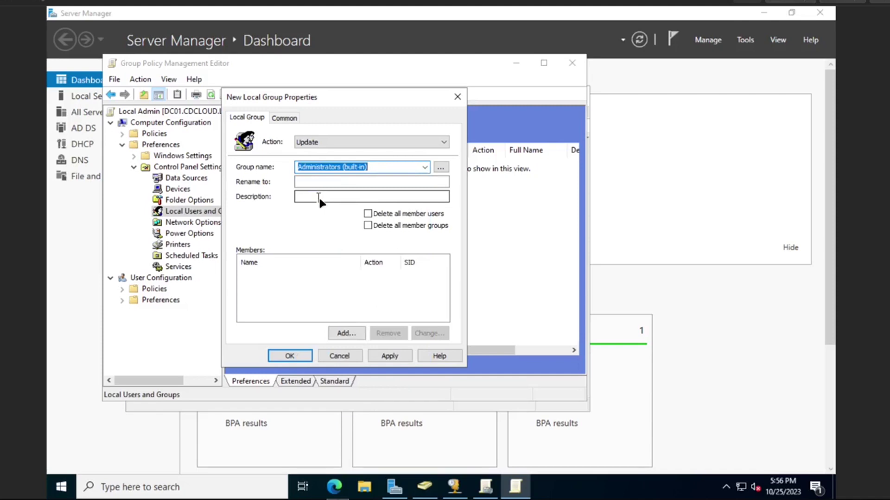
pyautogui.click(346, 333)
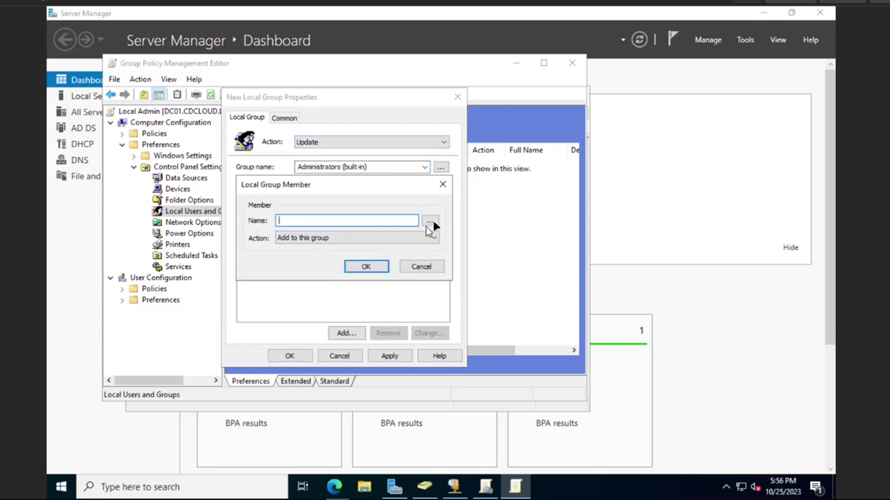
pyautogui.click(430, 222)
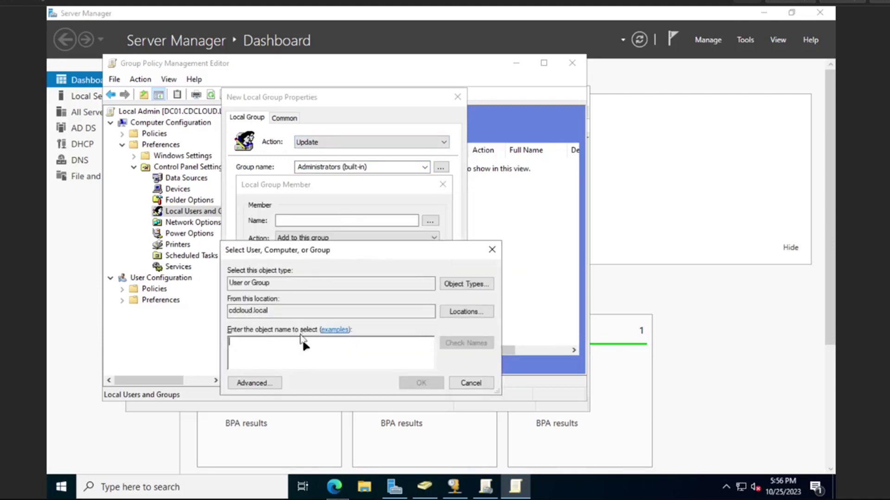
pyautogui.write('t')
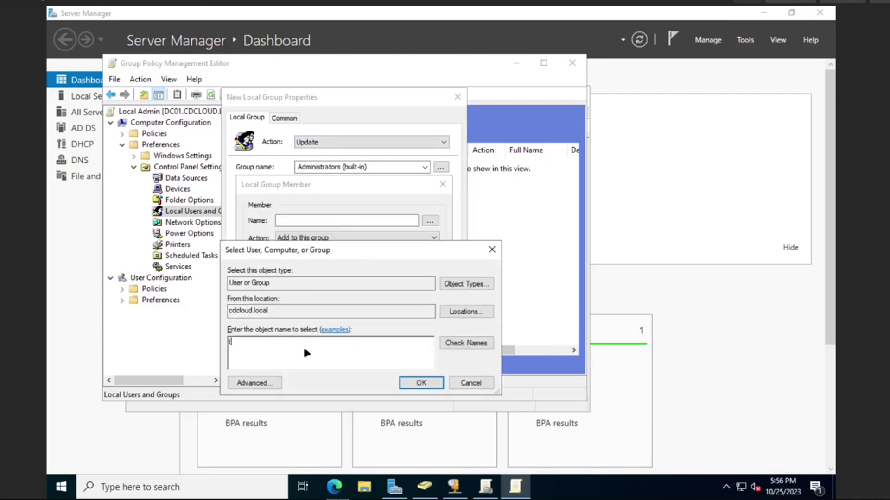
pyautogui.write('hecd')
pyautogui.click(421, 384)
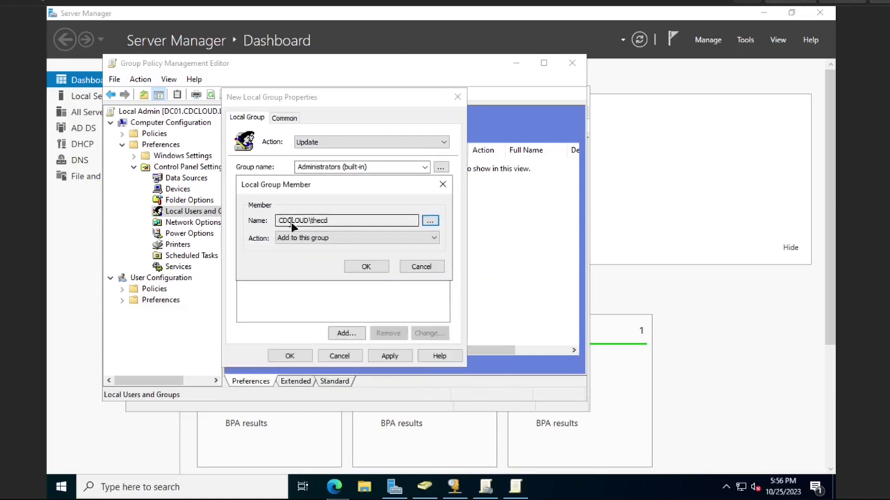
# Confirm the domain user as a member, then apply and save the Administrators (built-in) Update item
pyautogui.click(307, 223)
pyautogui.moveTo(313, 224); pyautogui.dragTo(261, 224)
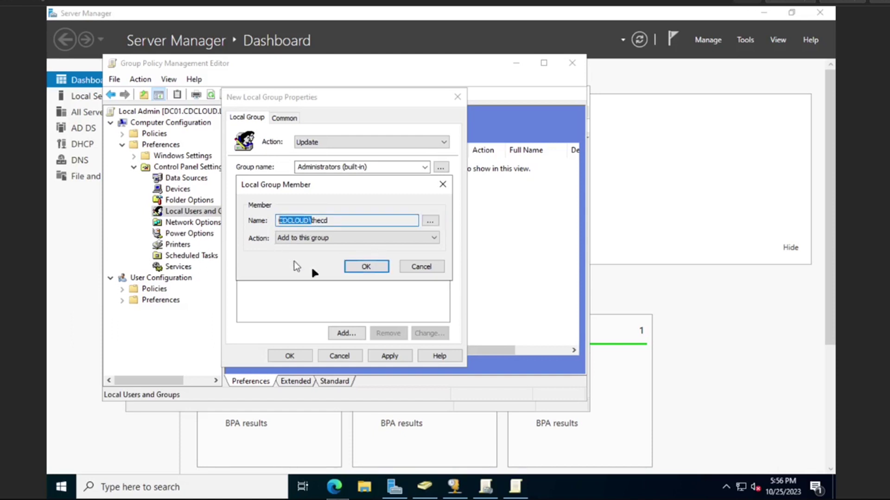
pyautogui.click(366, 267)
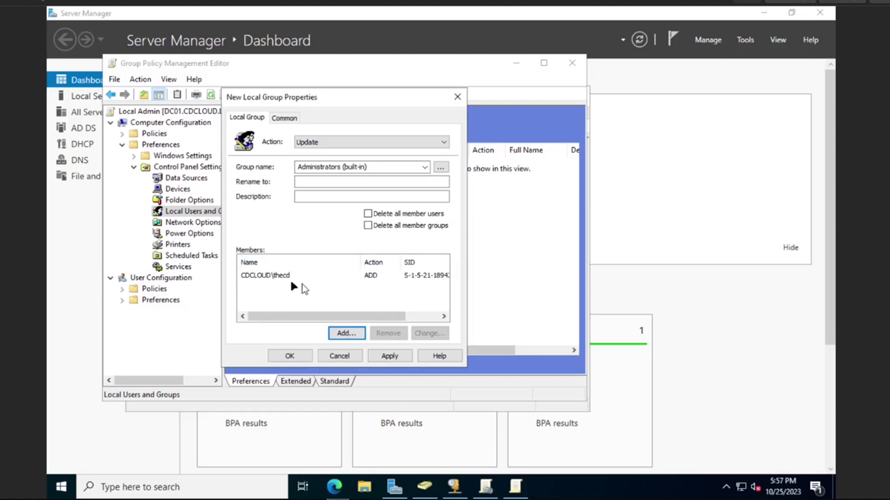
pyautogui.click(383, 354)
pyautogui.click(308, 356)
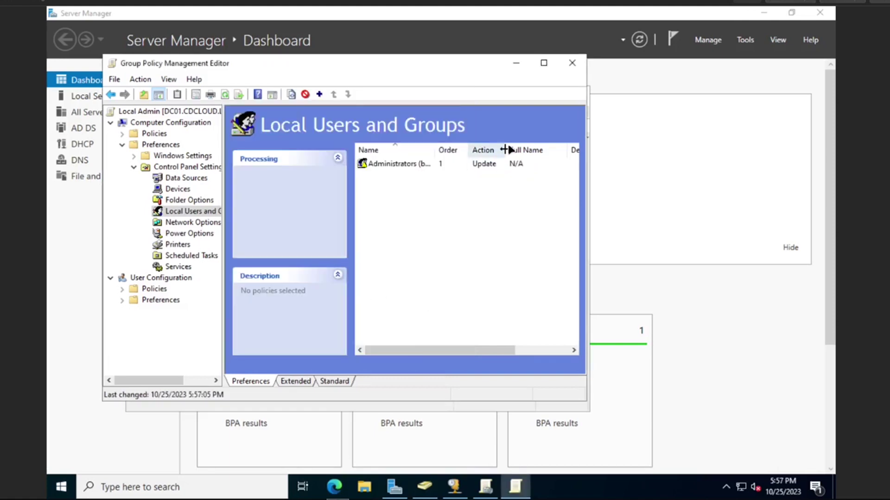
pyautogui.click(544, 63)
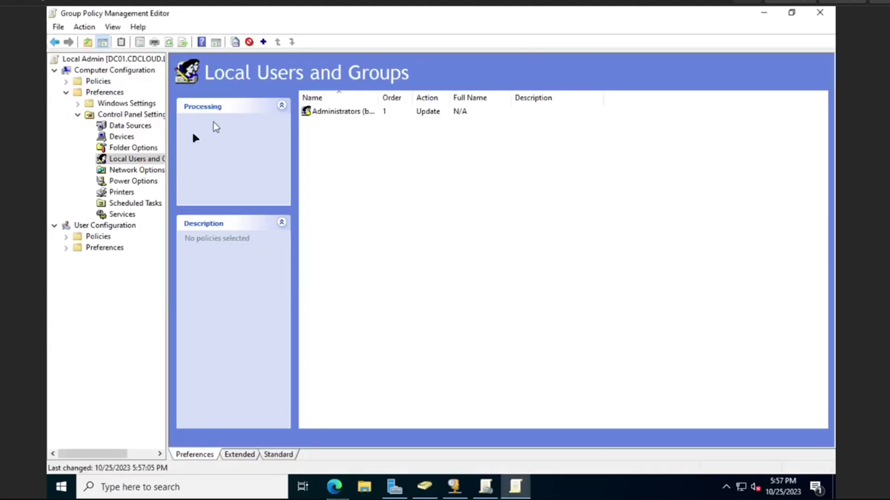
# Close the policy editor and check Local Admin's settings report lists the domain user under Administrators (built-in)
pyautogui.click(819, 19)
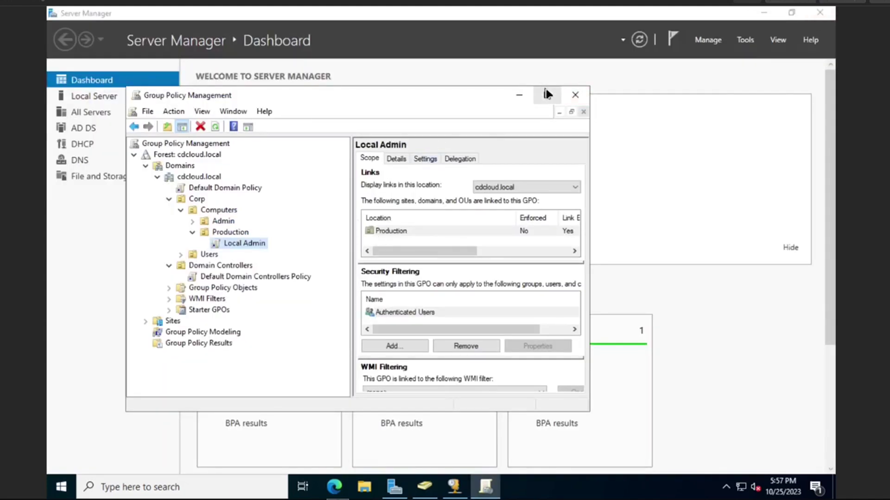
pyautogui.click(545, 94)
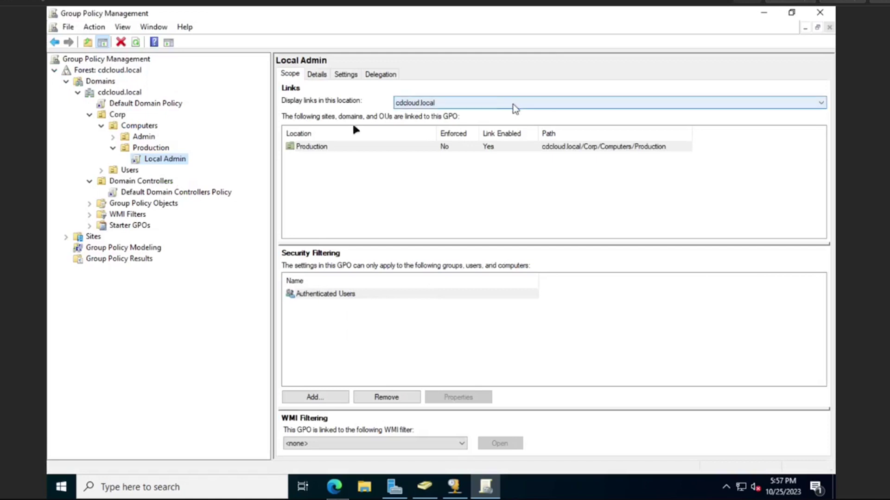
pyautogui.click(345, 75)
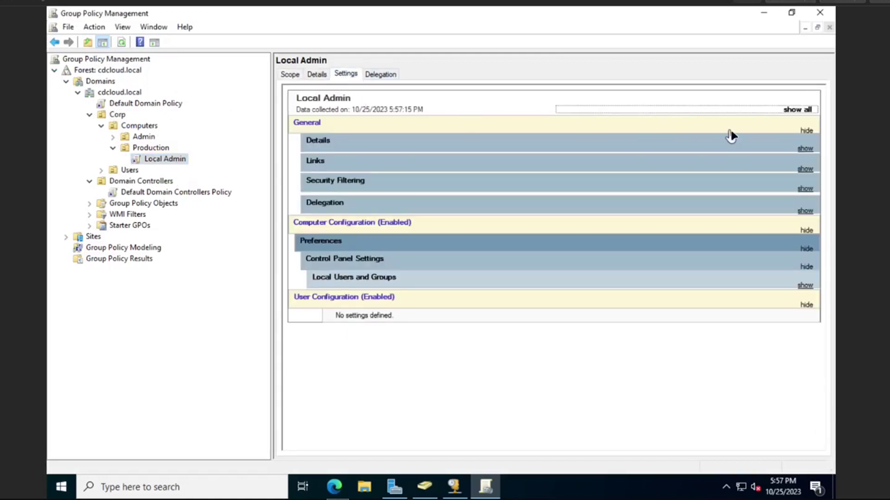
pyautogui.click(793, 110)
pyautogui.scroll(-10, 637, 262)
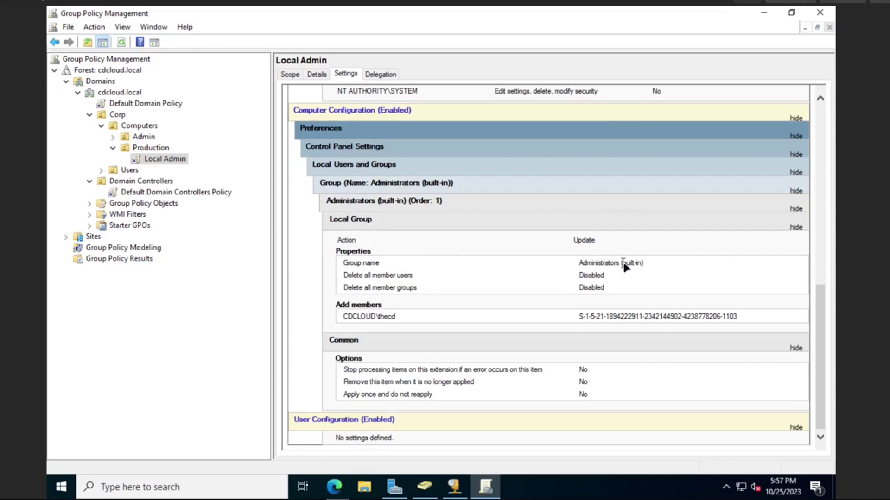
pyautogui.moveTo(343, 319); pyautogui.dragTo(395, 319)
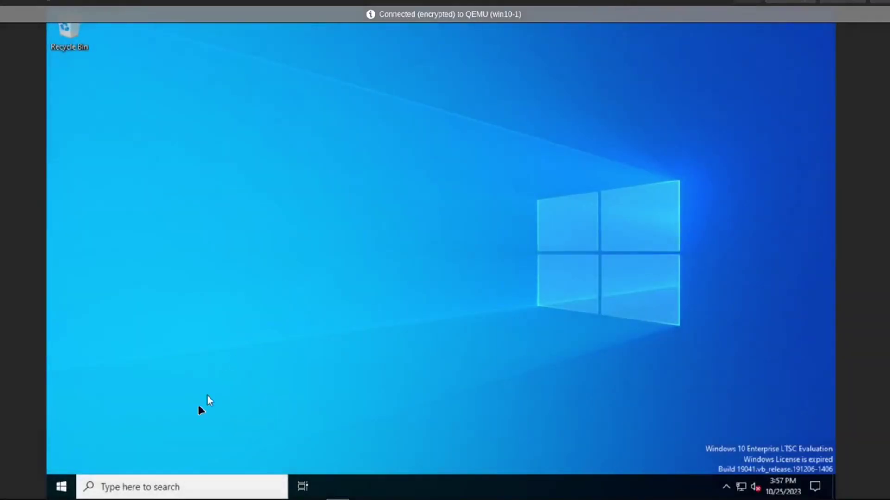
# Run gpupdate /force in a Command Prompt launched via Run with cmd
pyautogui.rightClick(61, 487)
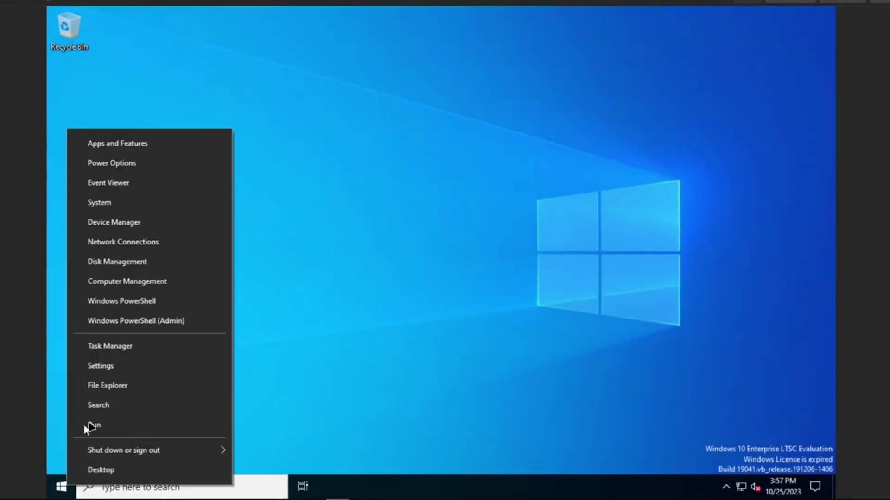
pyautogui.click(93, 425)
pyautogui.write('cmd')
pyautogui.press('Return')
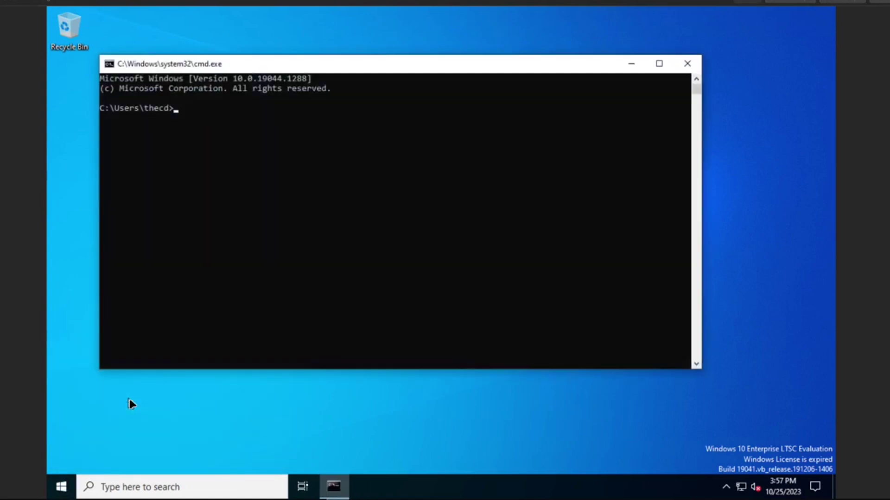
pyautogui.write('gpupdate /force')
pyautogui.press('Return')
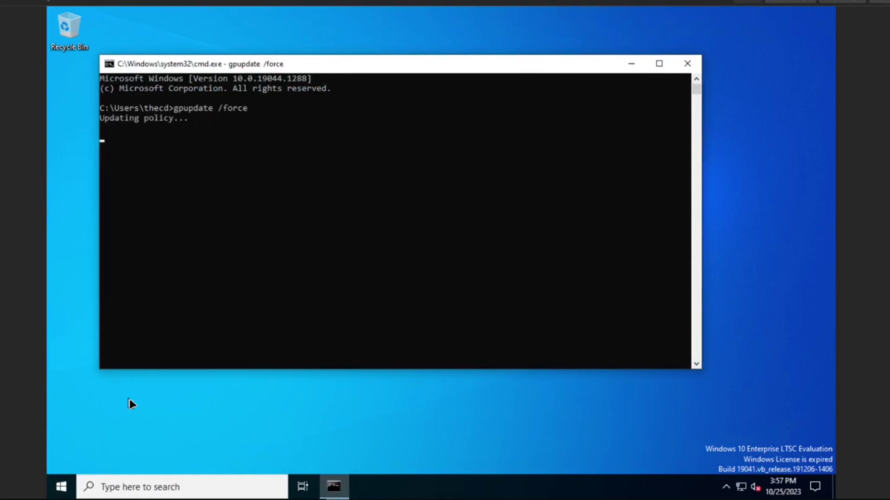
# Open File Explorer and arrange the windows so the gpupdate success output stays visible
pyautogui.rightClick(62, 487)
pyautogui.click(104, 389)
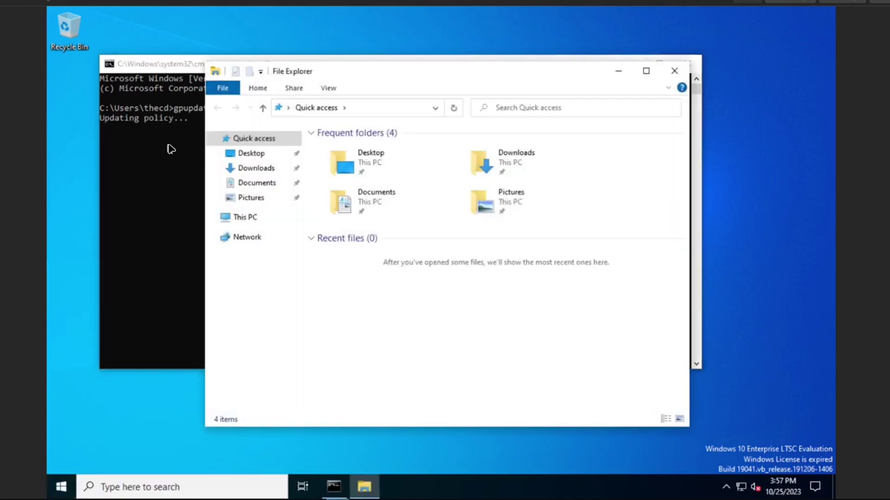
pyautogui.moveTo(323, 70); pyautogui.dragTo(441, 43)
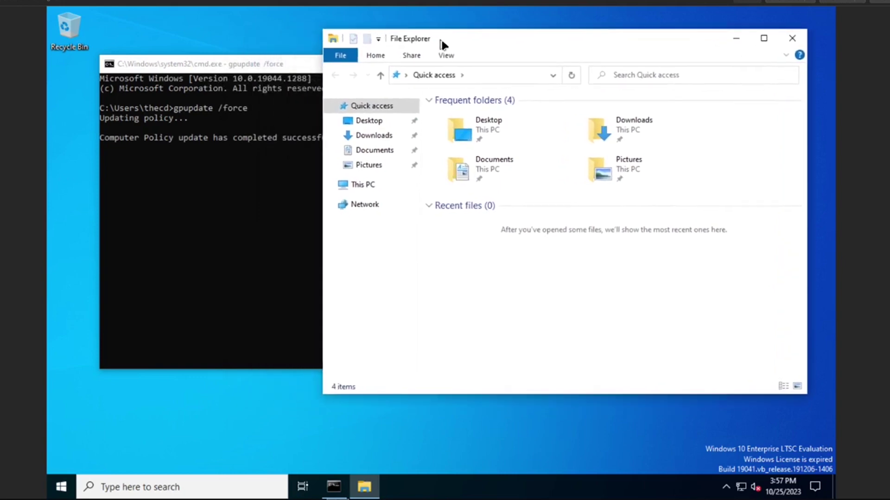
pyautogui.moveTo(304, 70); pyautogui.dragTo(265, 136)
pyautogui.click(411, 40)
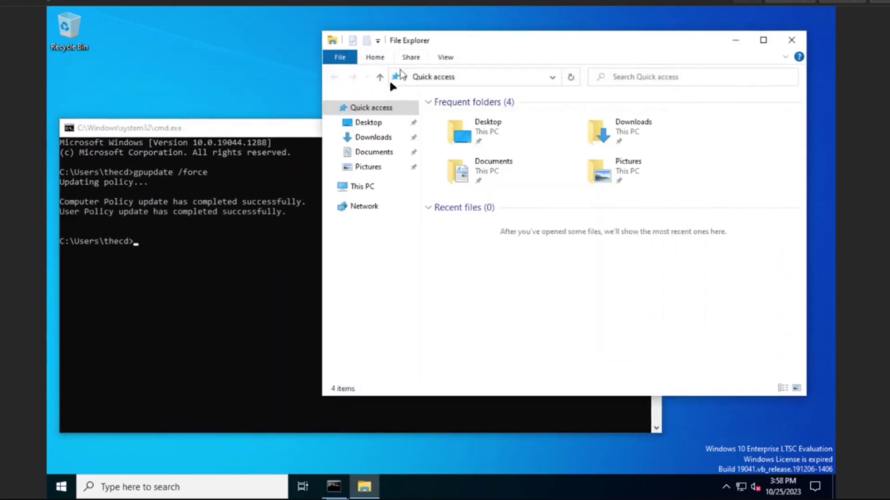
# Open the local Administrators group in Computer Management and confirm the domain user and Domain Admins are members
pyautogui.rightClick(353, 188)
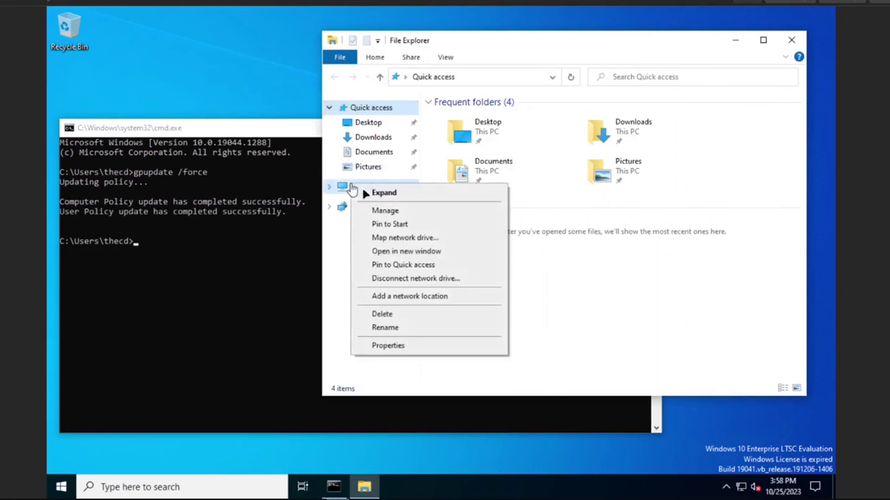
pyautogui.click(385, 212)
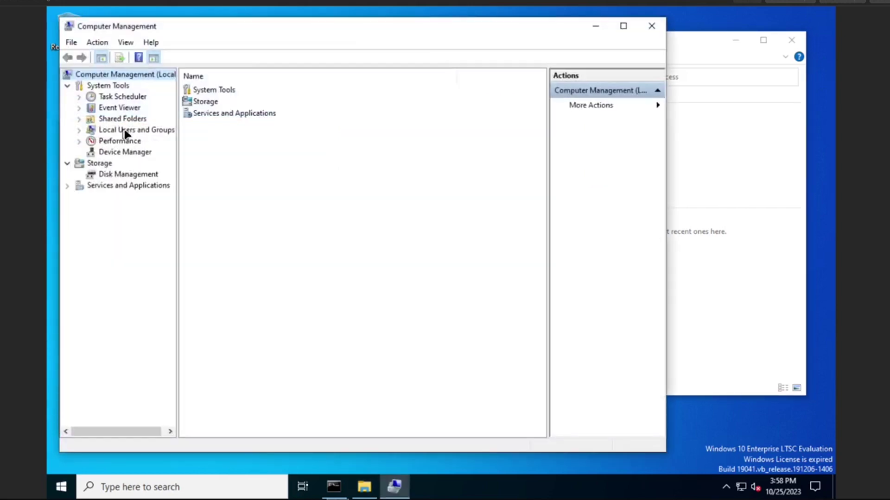
pyautogui.click(129, 132)
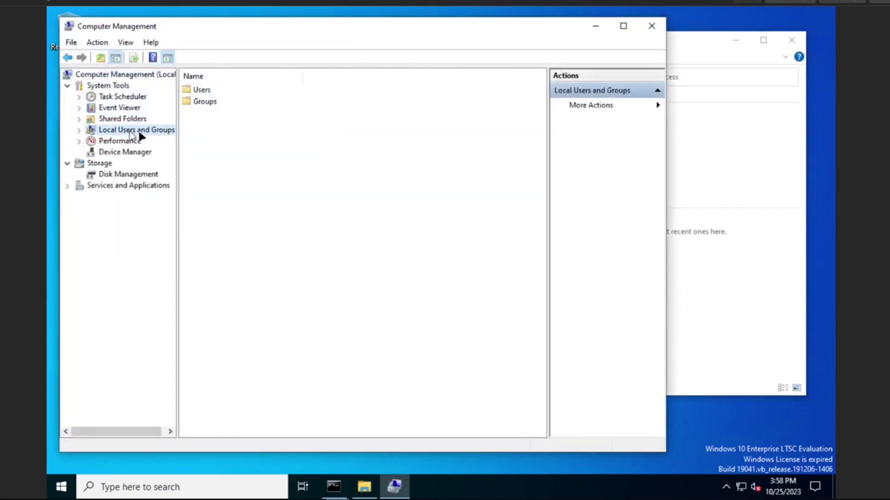
pyautogui.doubleClick(197, 103)
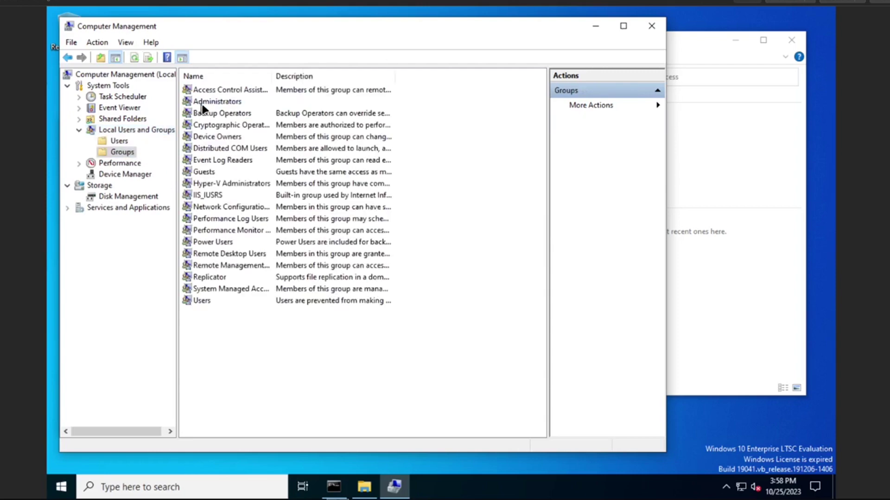
pyautogui.doubleClick(202, 104)
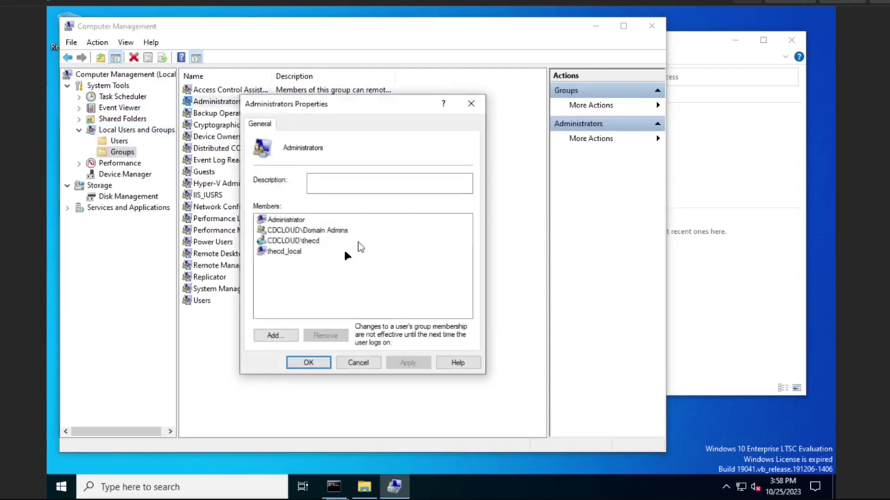
pyautogui.click(299, 243)
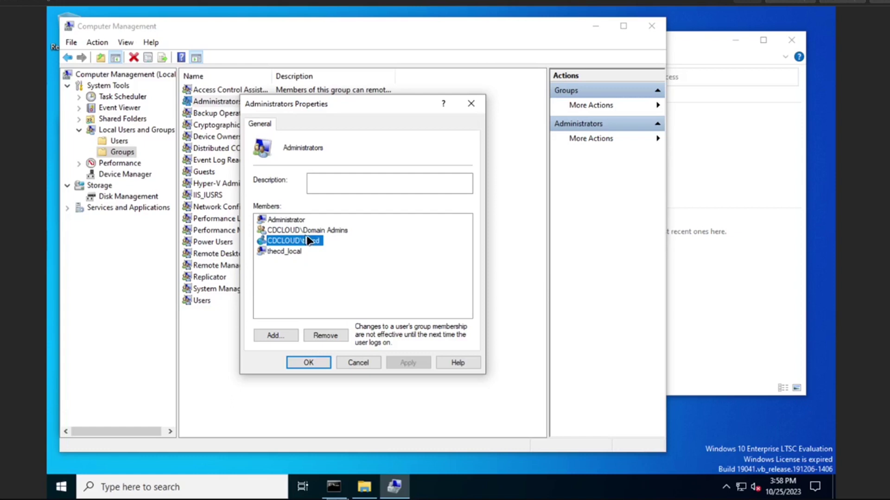
pyautogui.click(313, 231)
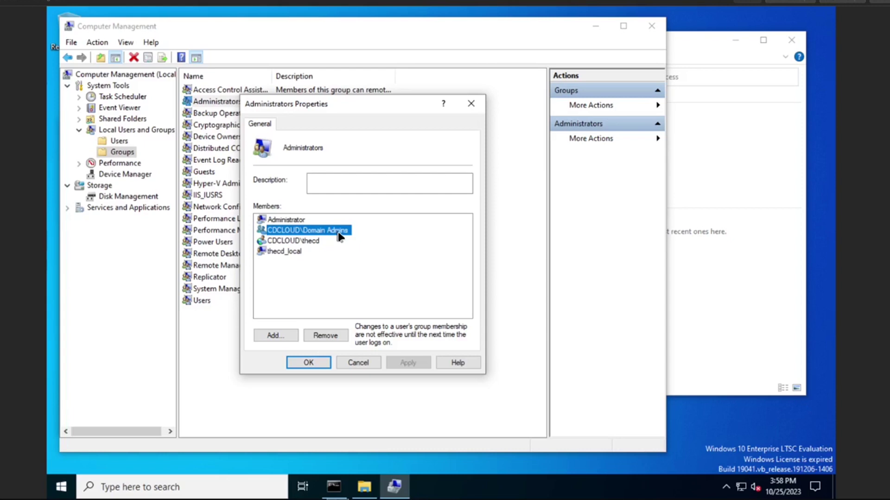
pyautogui.click(308, 240)
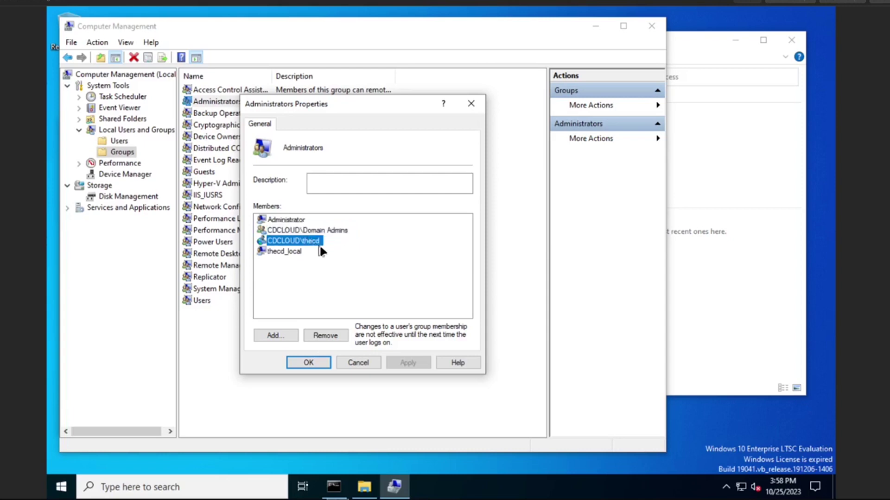